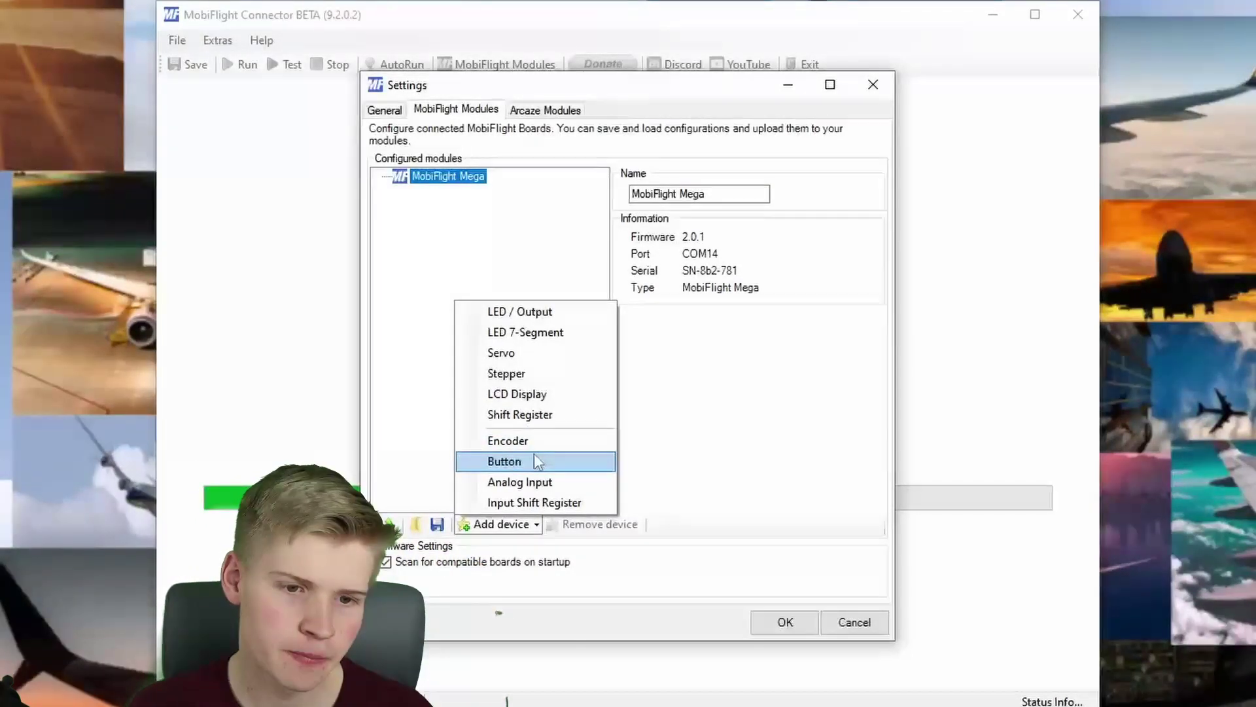
Step: Add Button1 on pin 22 and Button2 on pin 23 to the MobiFlight Mega
left_click(540, 461)
left_click(645, 194)
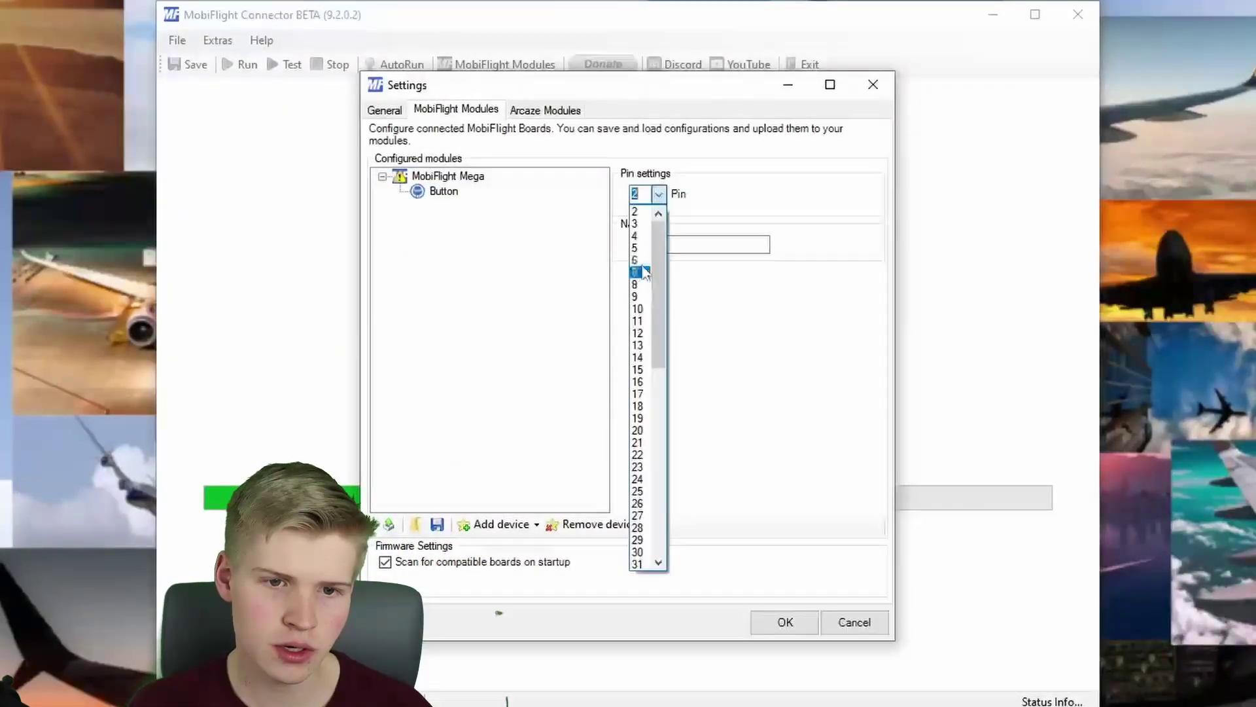
left_click(639, 455)
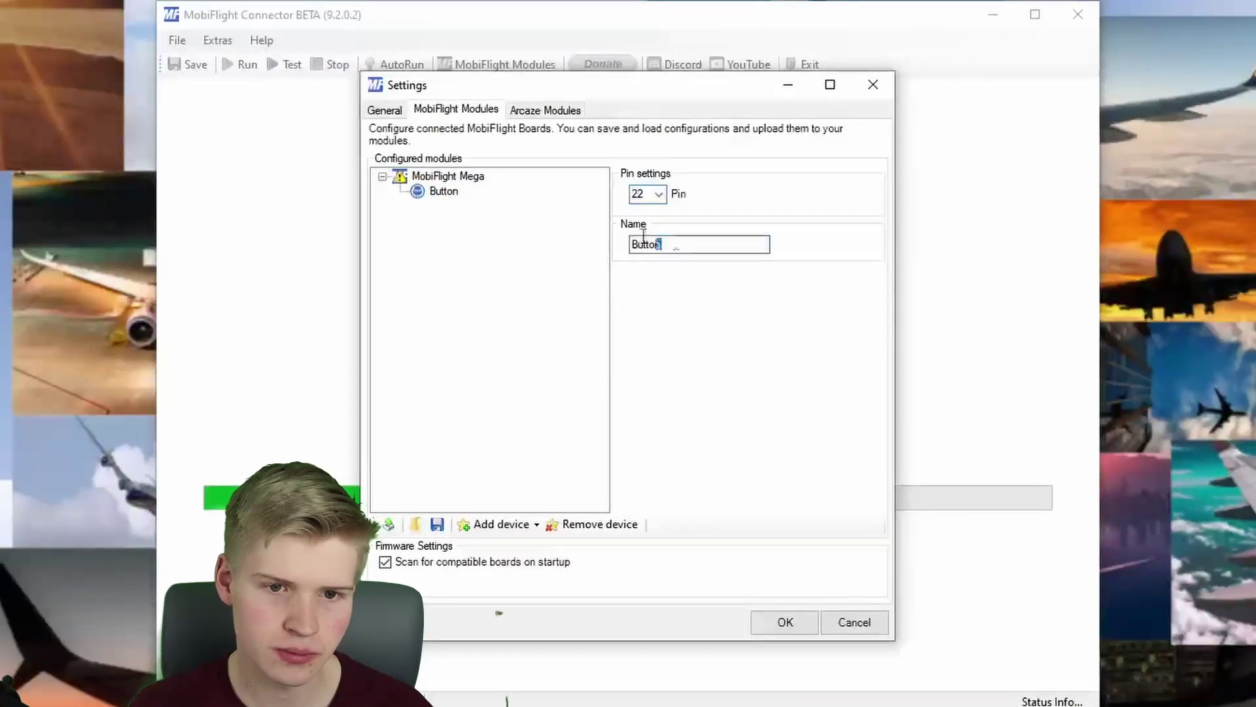
type("1")
left_click(501, 524)
left_click(539, 461)
left_click(648, 194)
left_click(638, 454)
type("2")
Step: Add Button3 on pin 24 and Button4 on the next pin
left_click(501, 525)
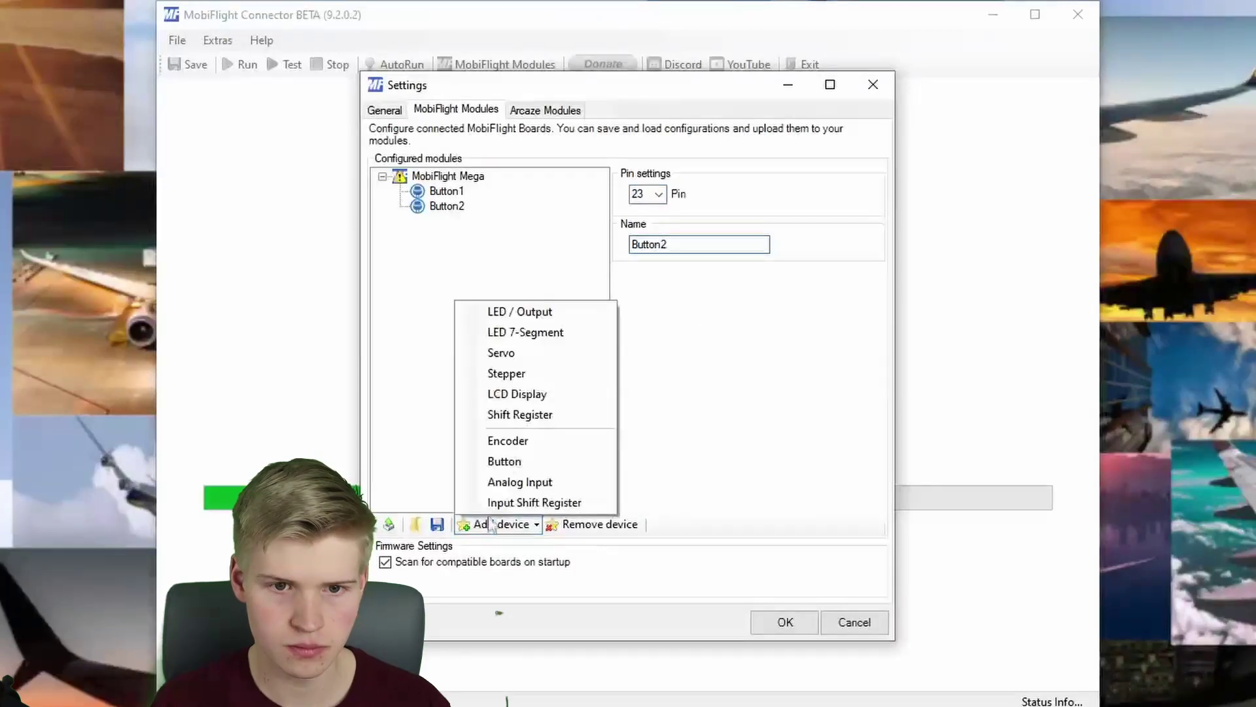
left_click(520, 462)
left_click(647, 194)
left_click(639, 451)
type("3")
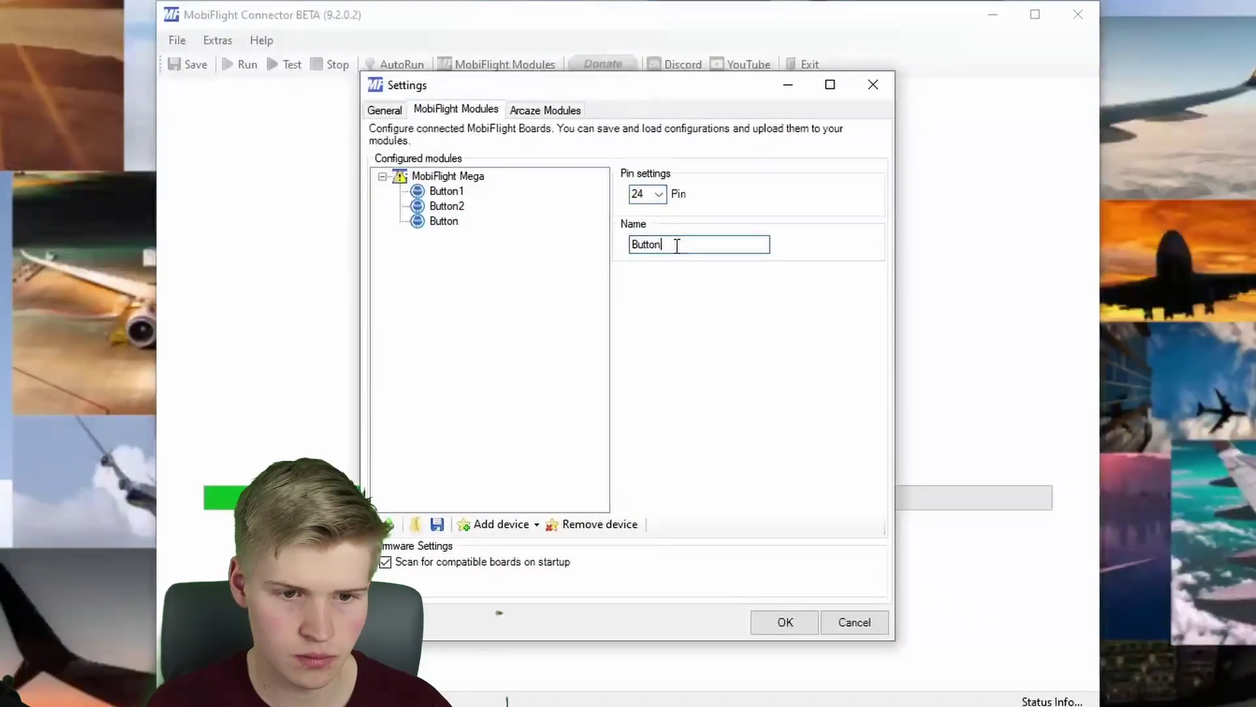
left_click(501, 524)
left_click(521, 462)
left_click(679, 244)
type("4")
left_click(657, 194)
left_click(638, 442)
Step: Add Button5 on pin 26, then step through Button1–Button5 to check their pins
left_click(501, 524)
left_click(520, 462)
type("5")
left_click(657, 193)
left_click(645, 463)
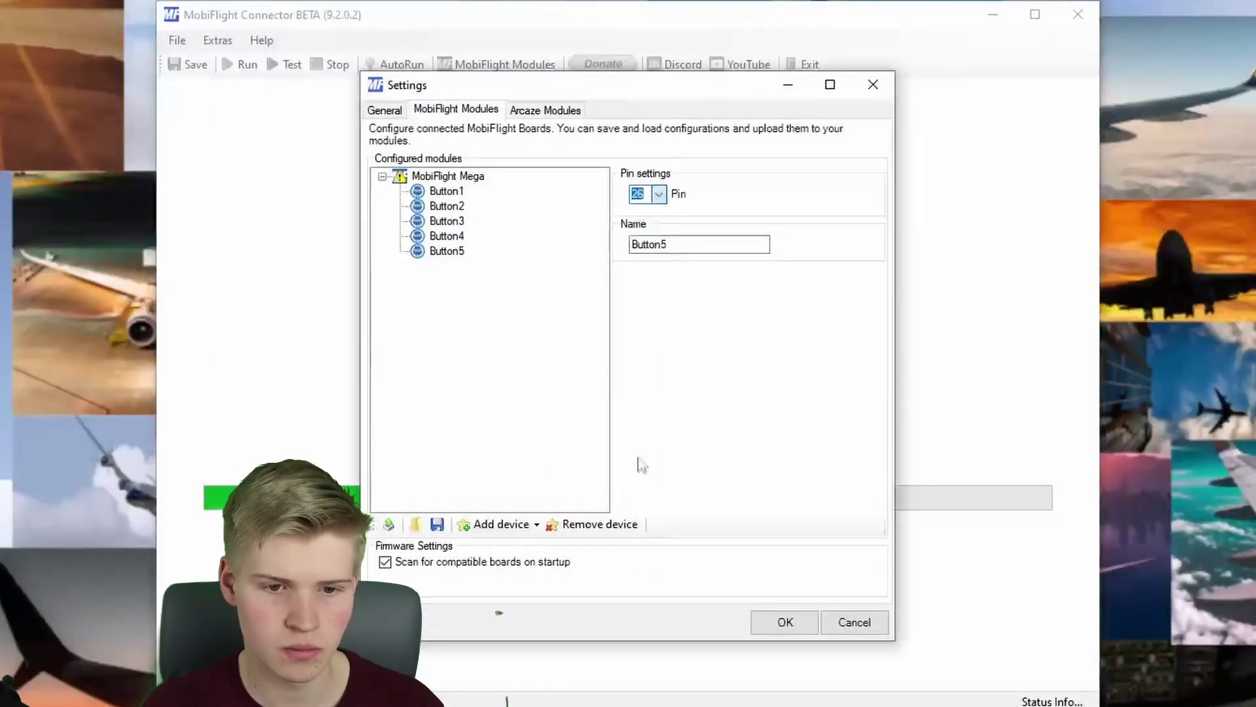
left_click(464, 194)
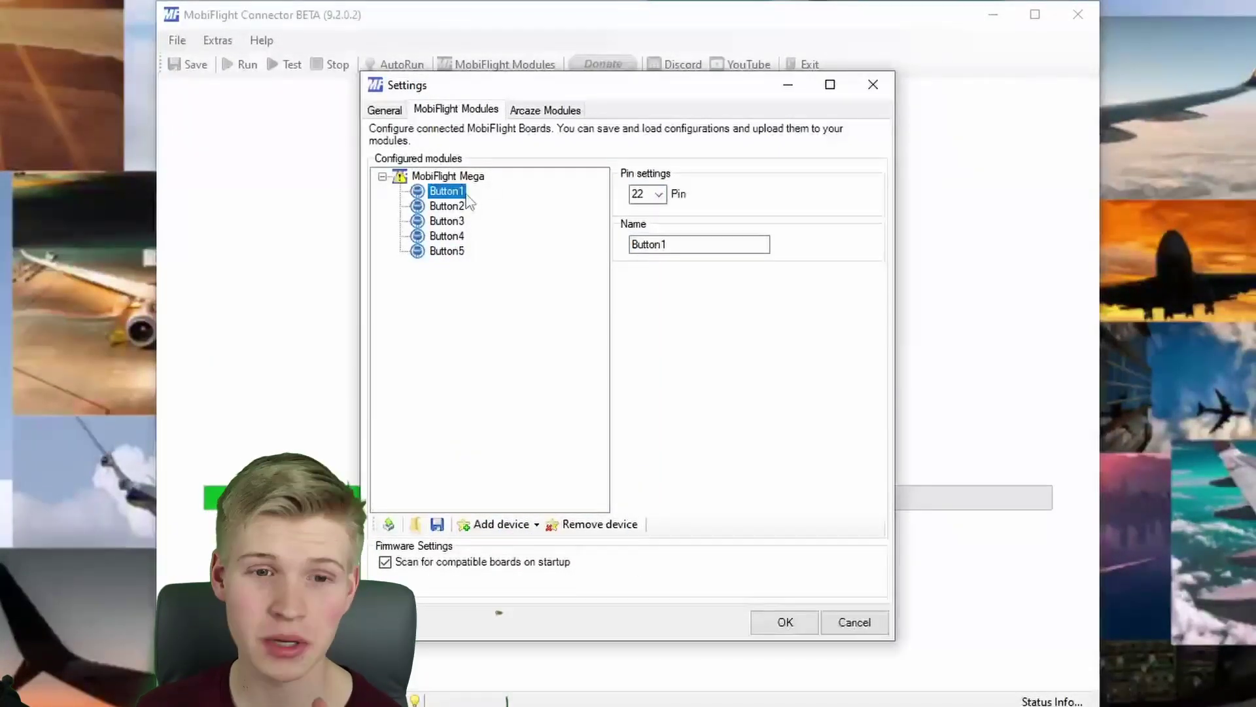
key("Down")
key("Down")
key("Down")
key("Down")
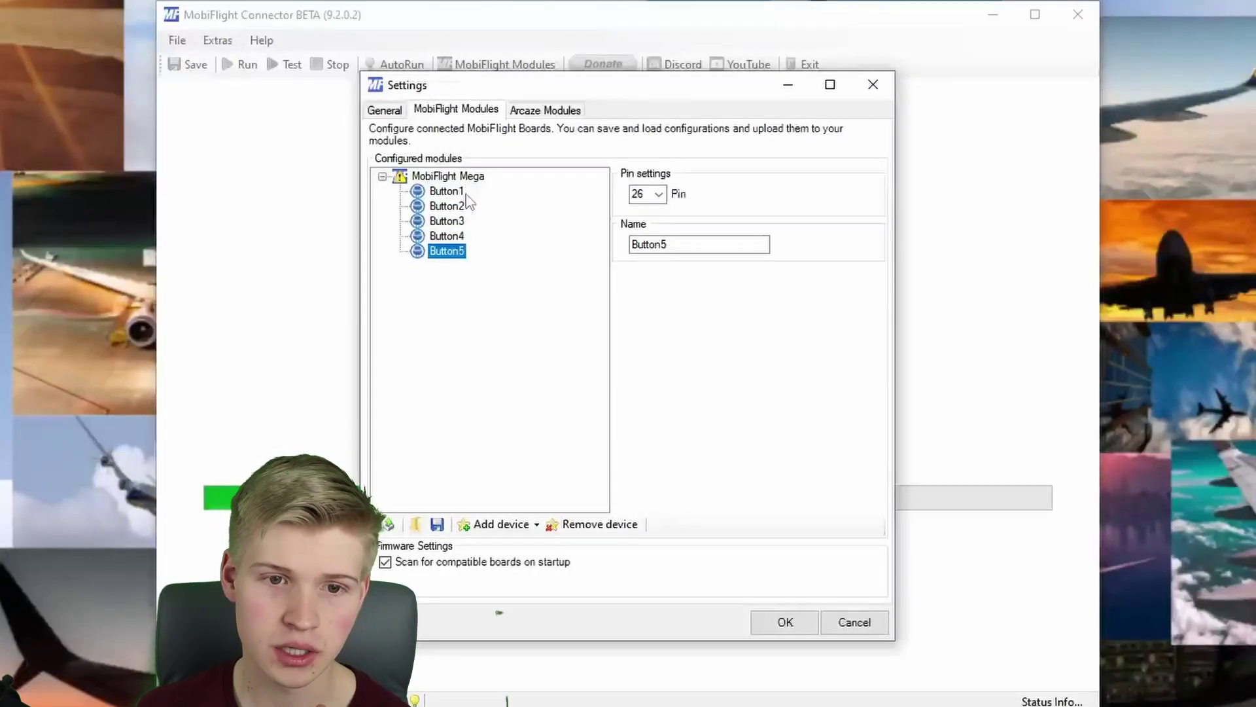
key("Up")
key("Up")
key("Up")
key("Up")
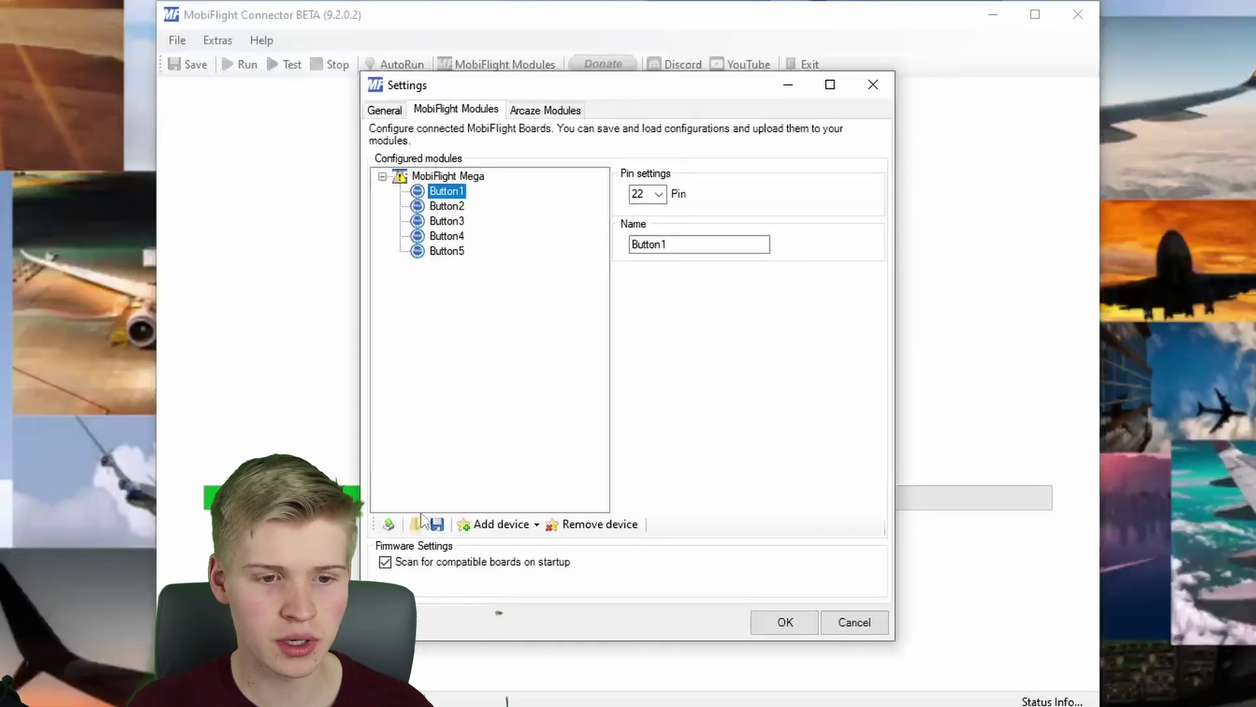
Step: Upload the five-button configuration to the Mega, acknowledge Upload finished, and close the settings dialog
left_click(389, 524)
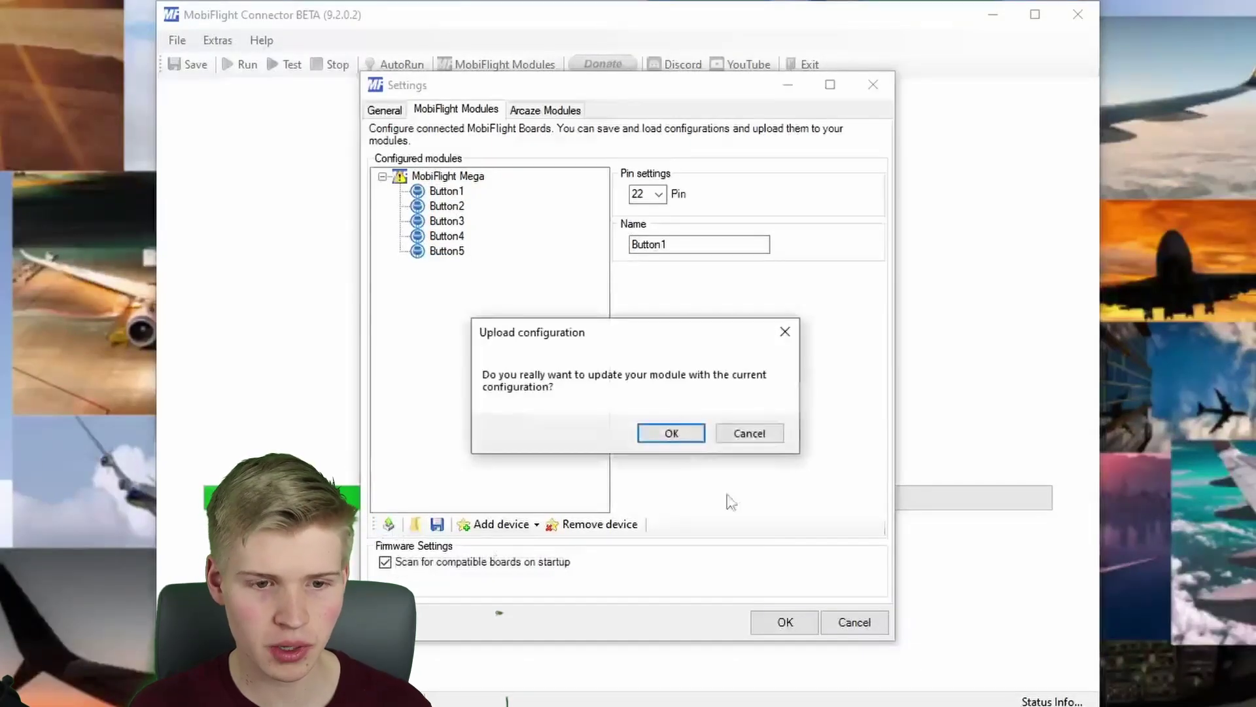
left_click(680, 432)
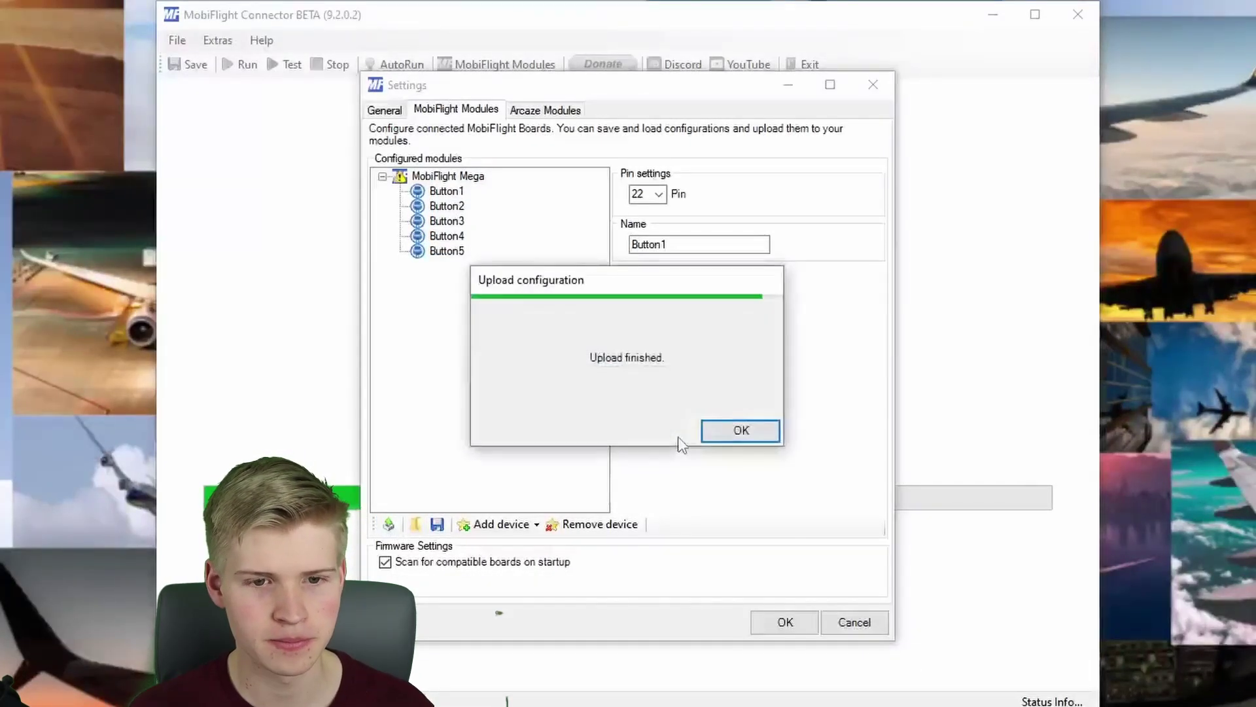
left_click(740, 433)
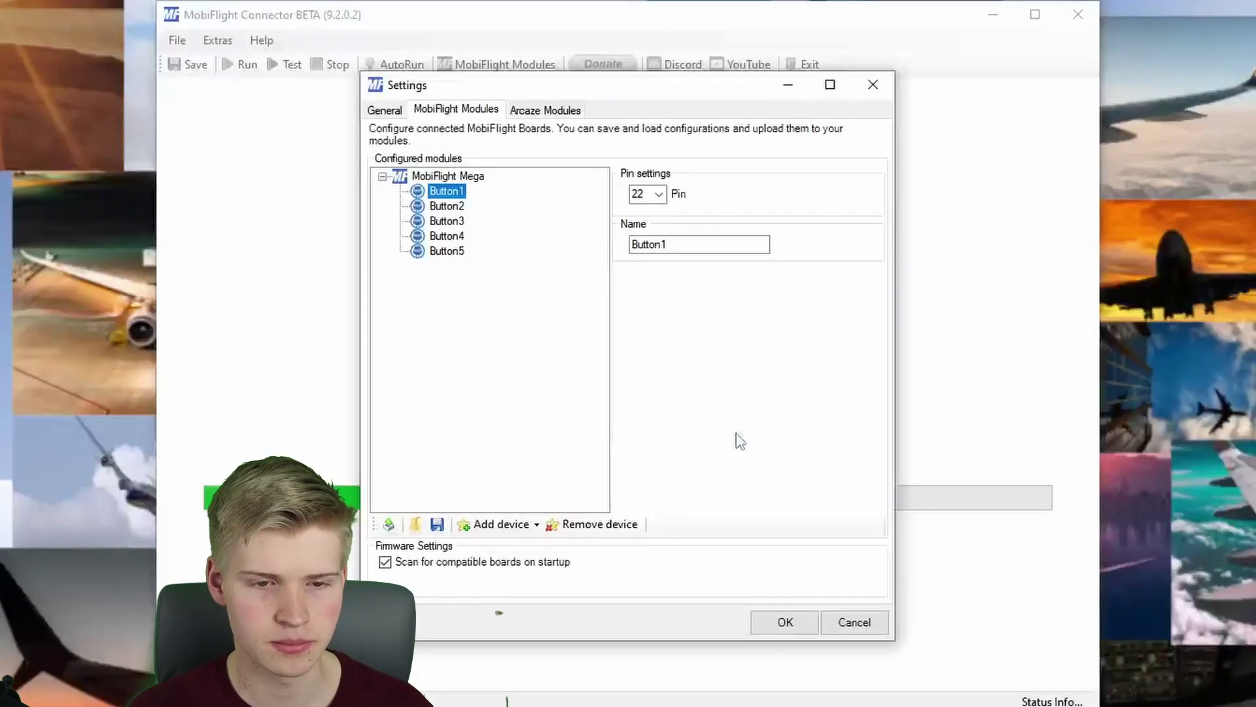
left_click(789, 622)
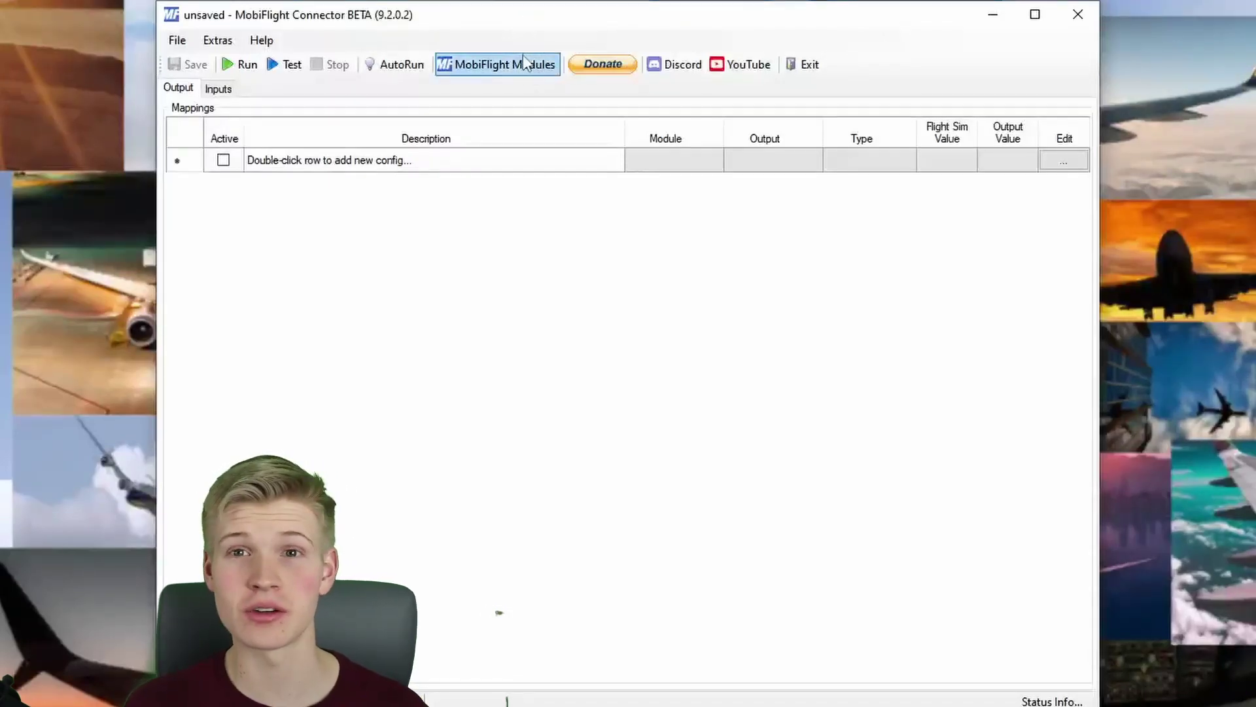
left_click(484, 64)
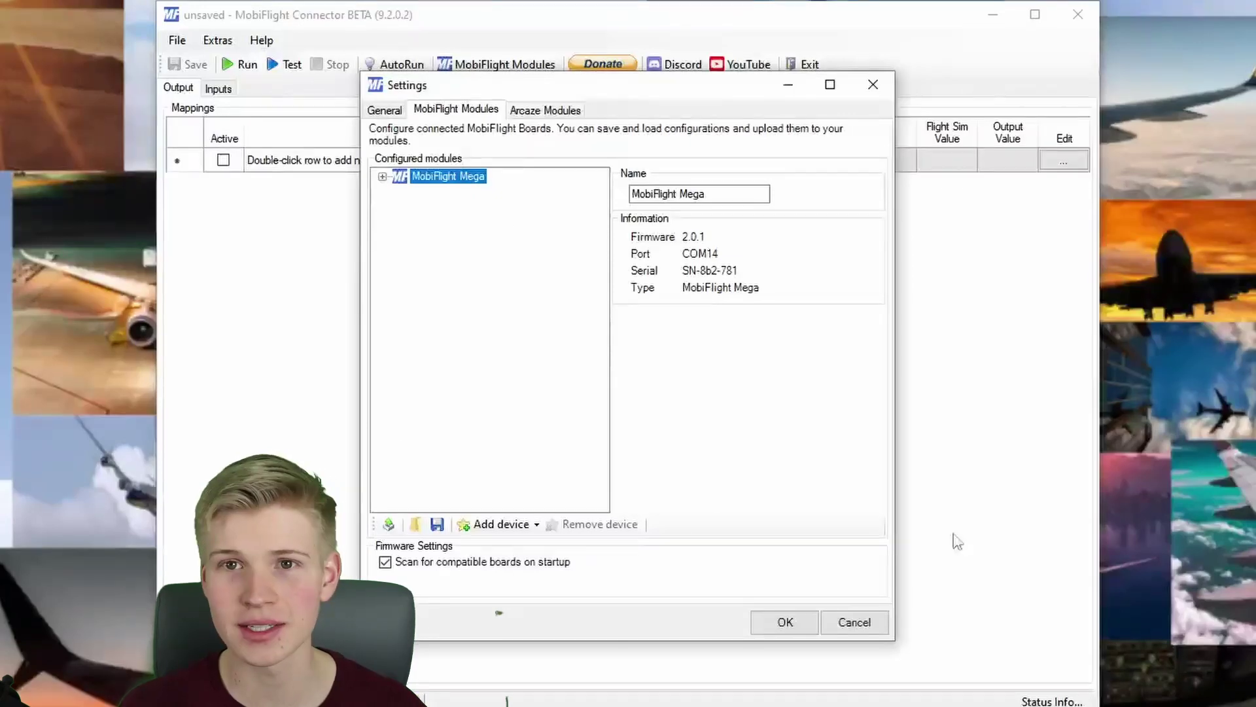
left_click(870, 84)
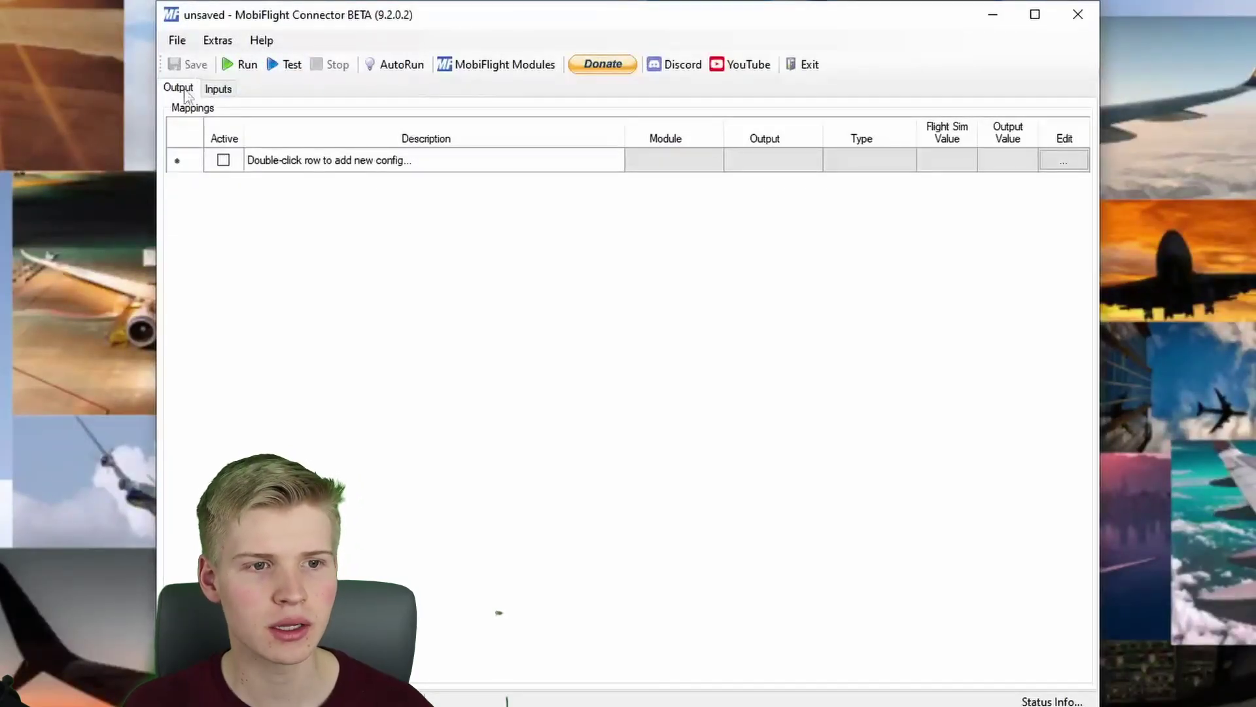
Step: On the Inputs list, add a new config with description OFF and tick Active
left_click(218, 89)
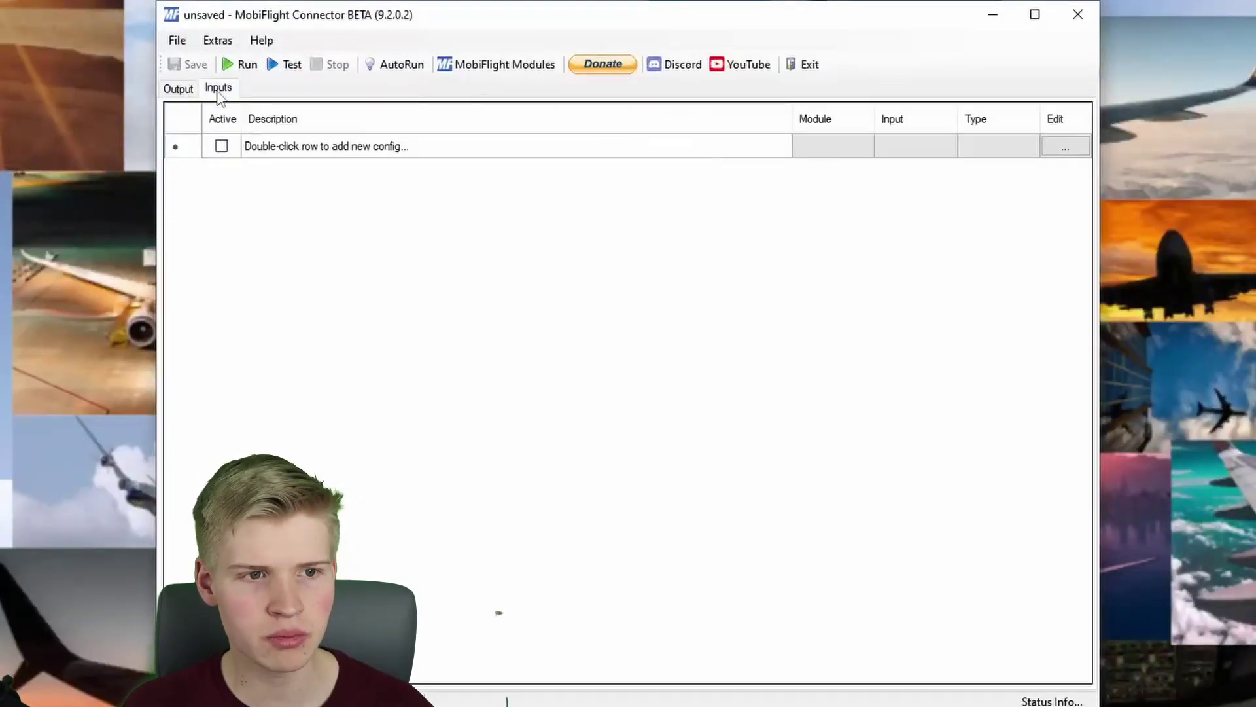
left_click(278, 147)
left_click(276, 147)
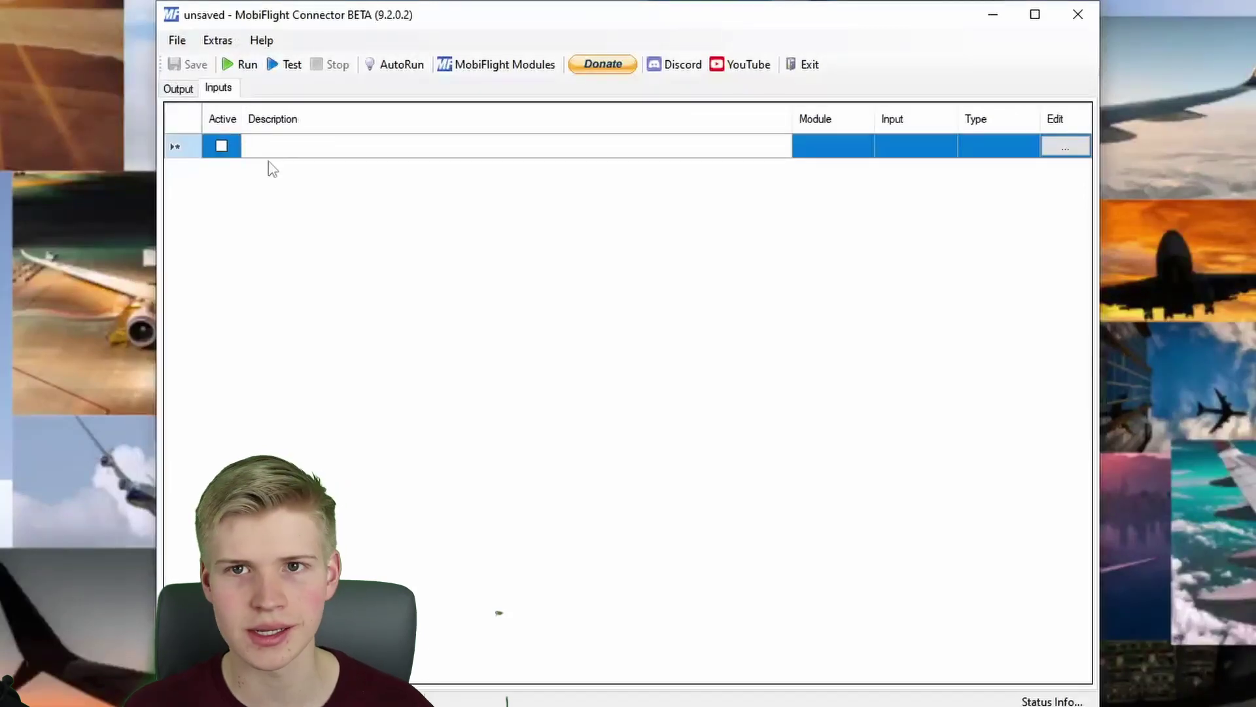
type("OFF")
key("shift+Home")
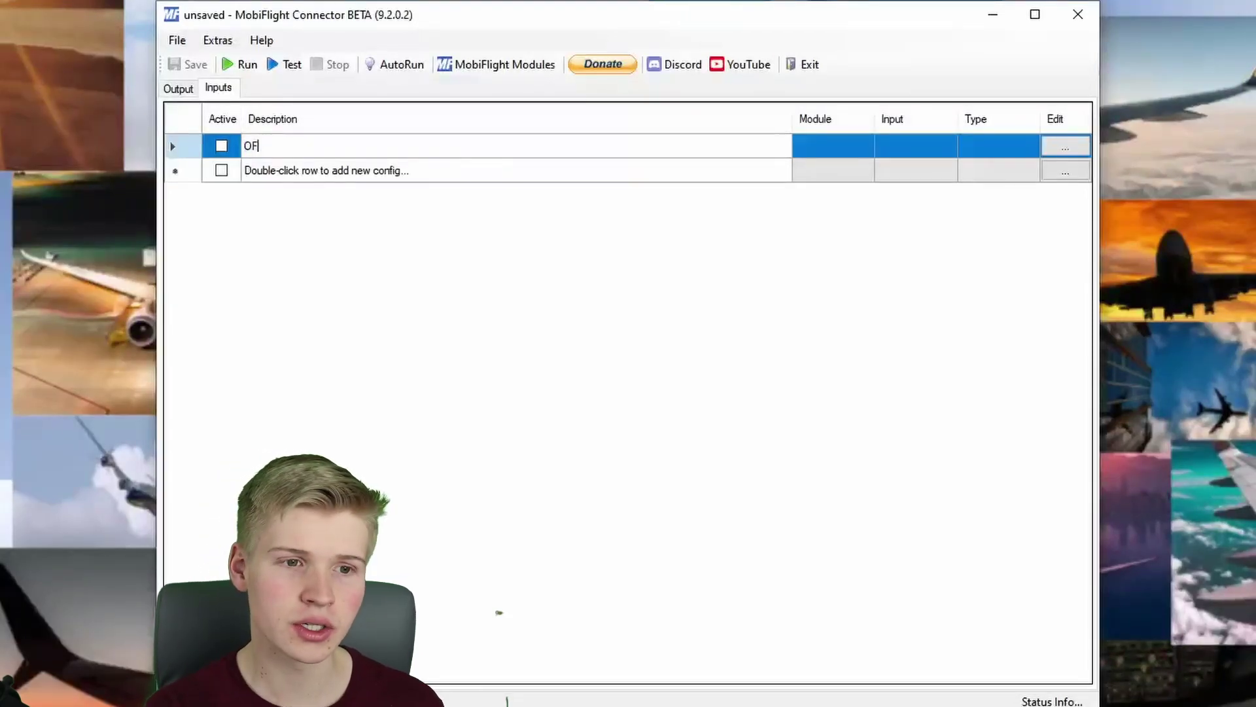
left_click(221, 145)
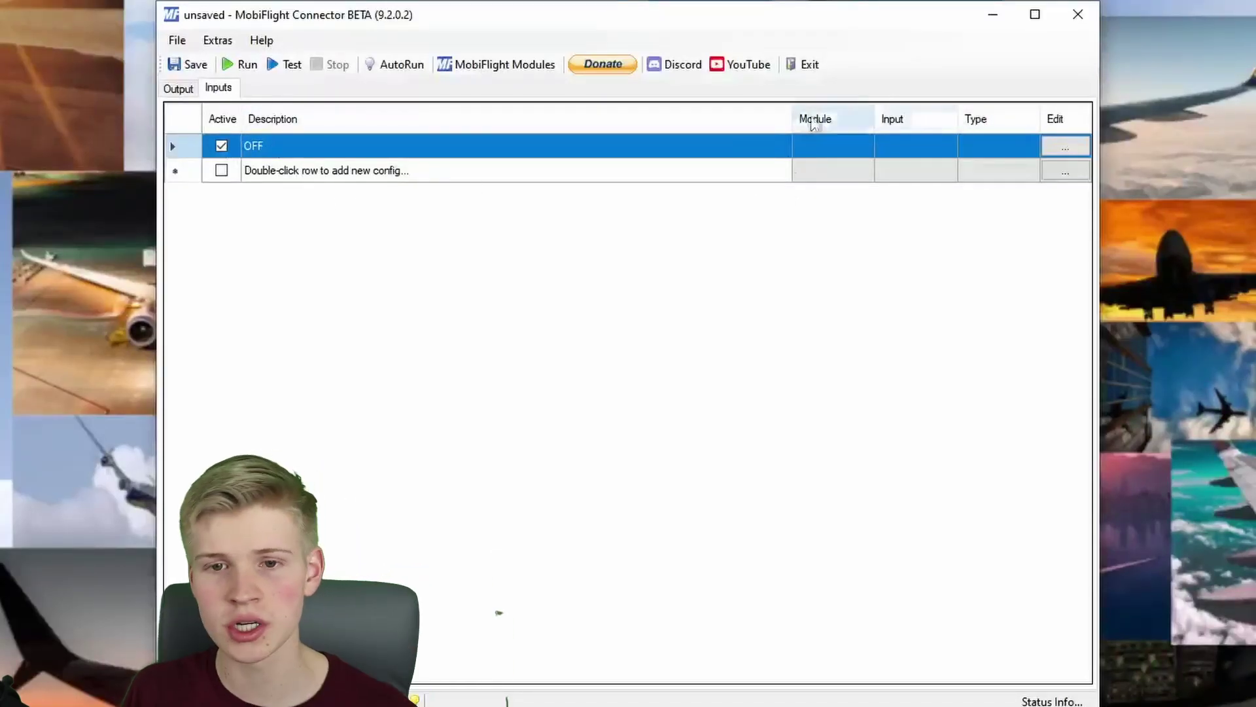
Step: Assign the OFF config's input to Button1 on MobiFlight Mega (COM14)
left_click(1066, 147)
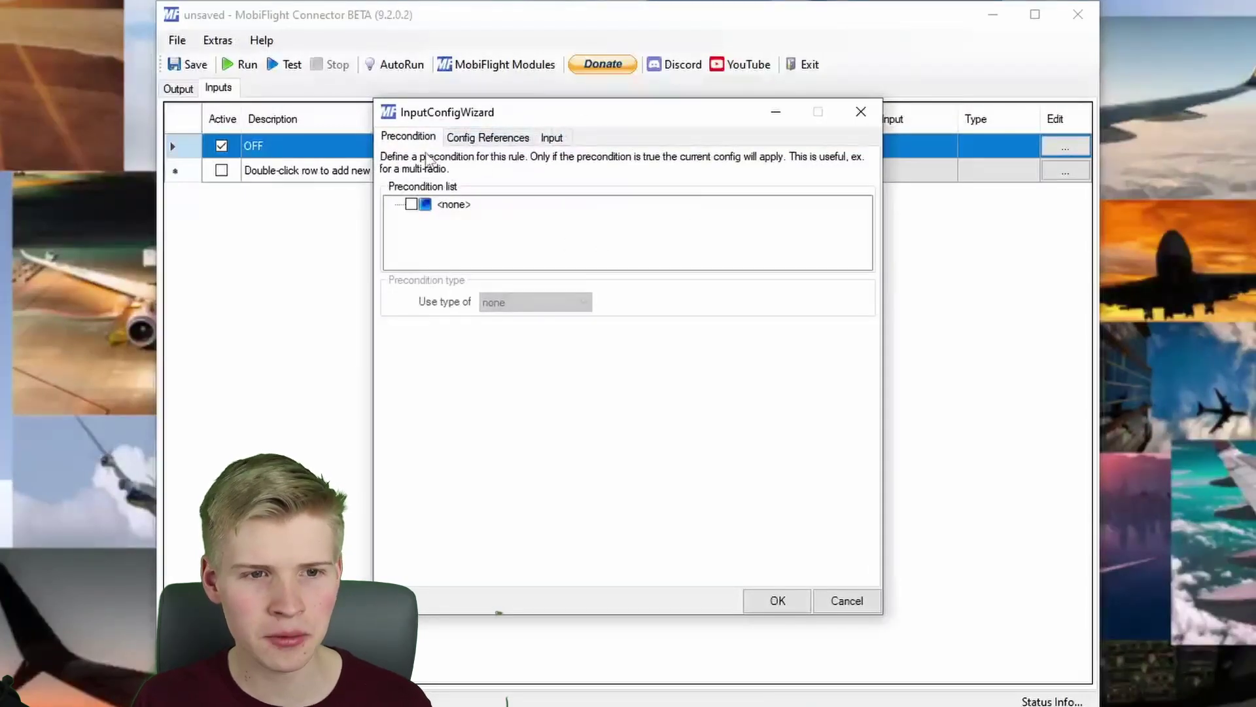
left_click(555, 136)
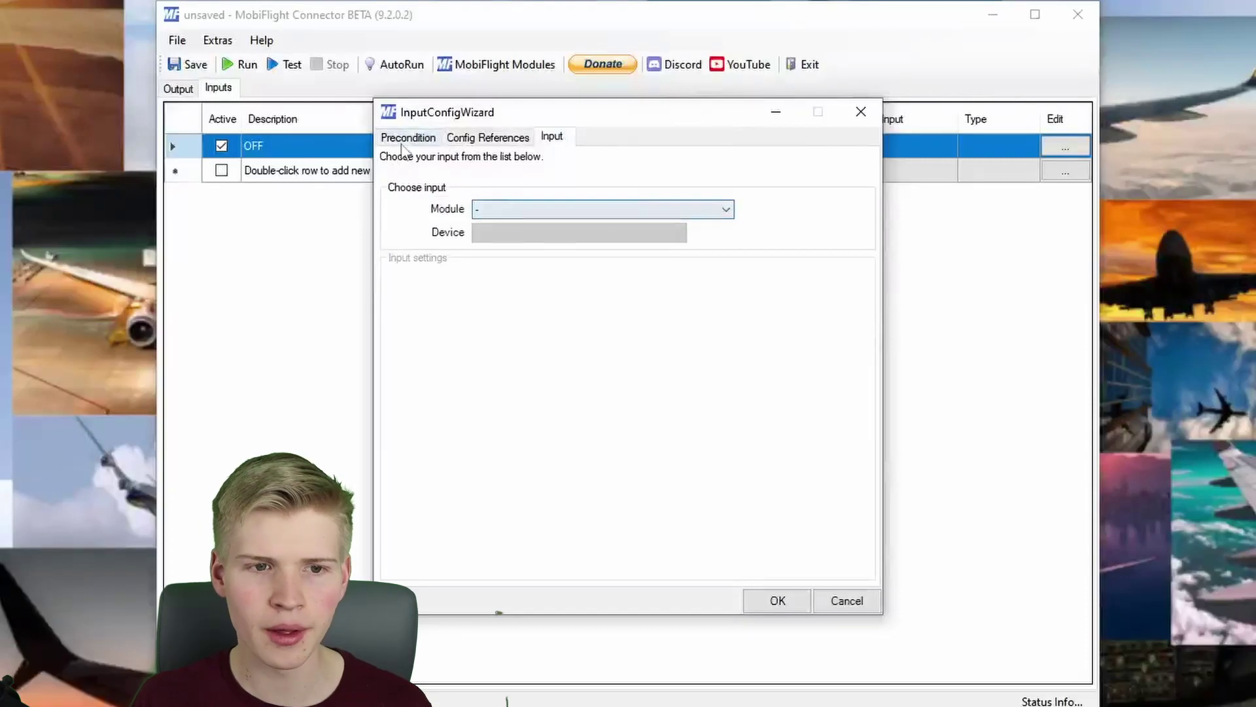
left_click(505, 209)
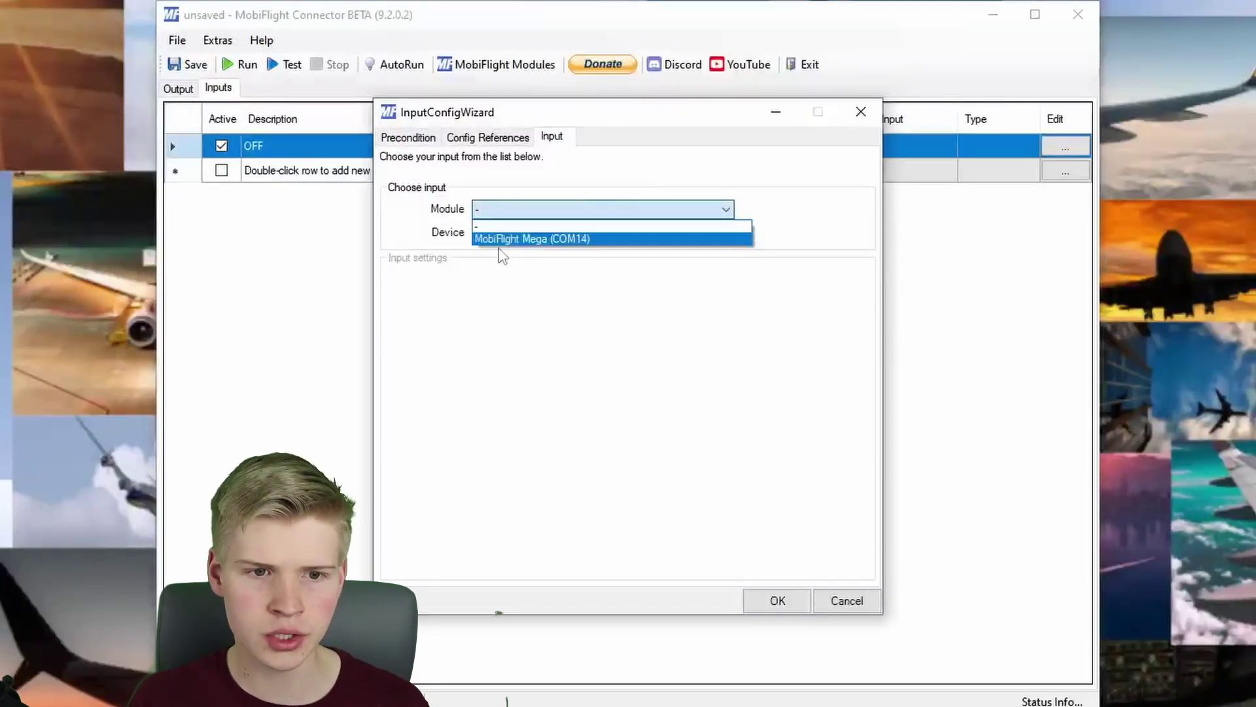
left_click(505, 239)
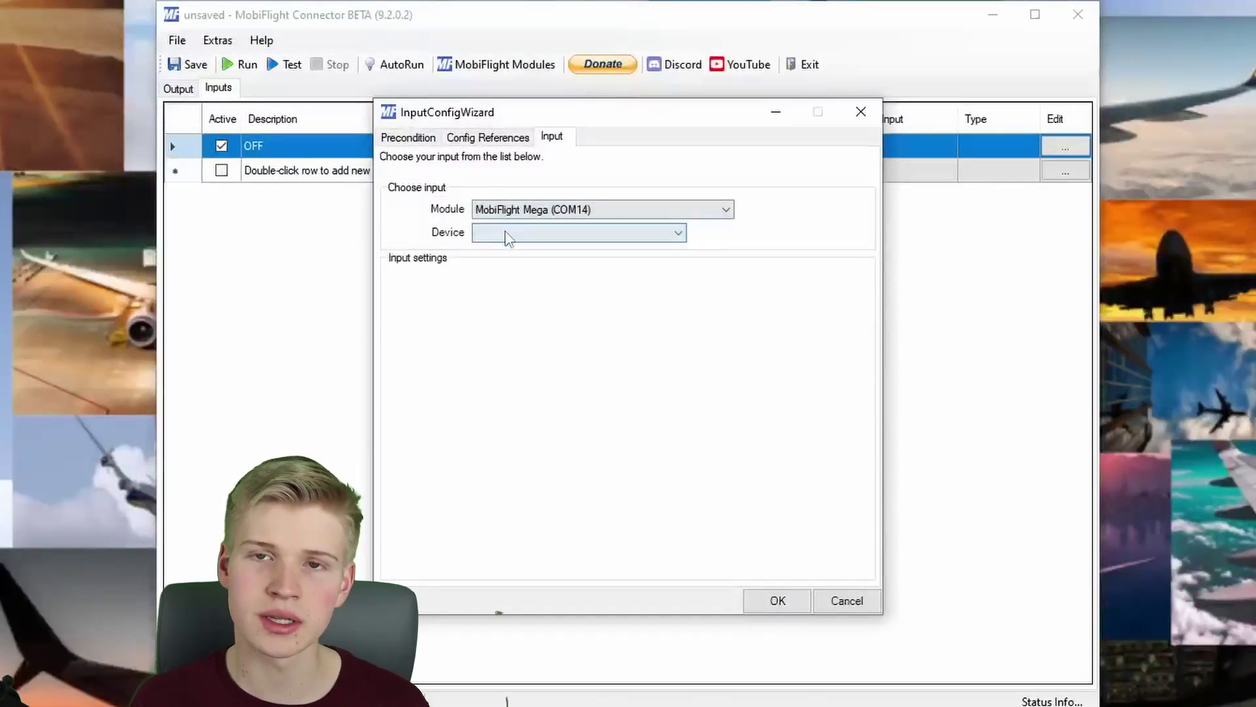
left_click(505, 237)
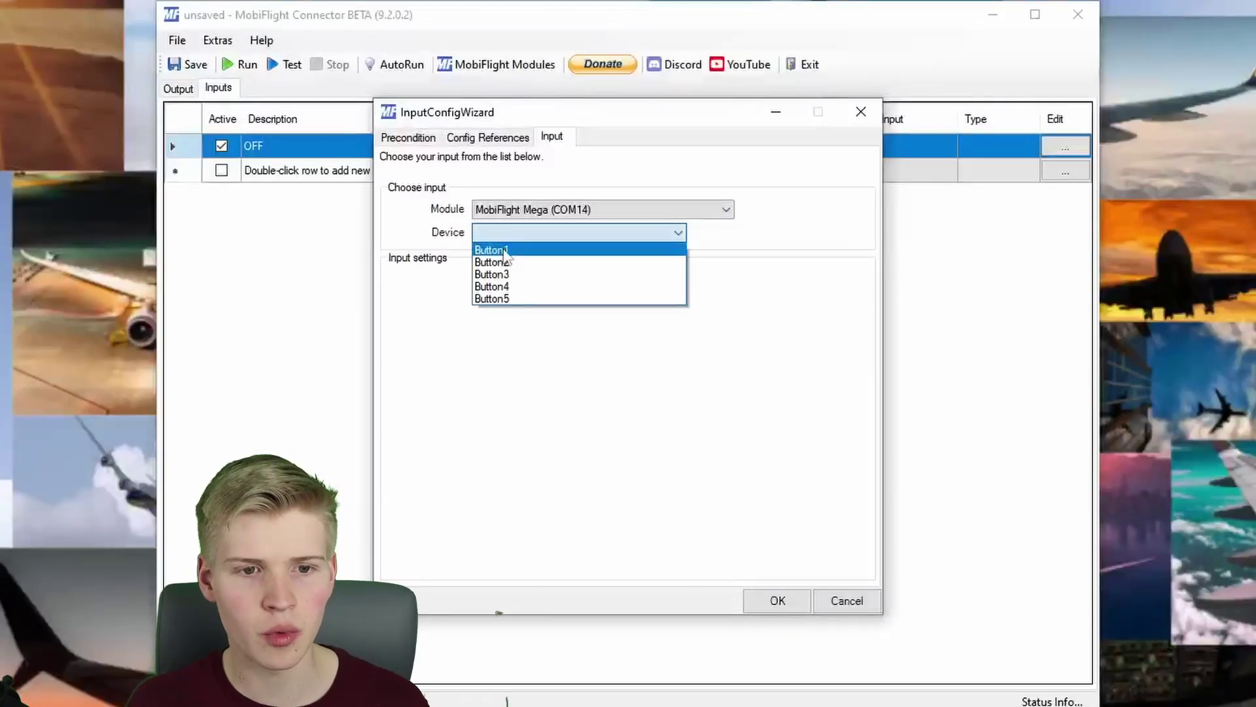
left_click(504, 250)
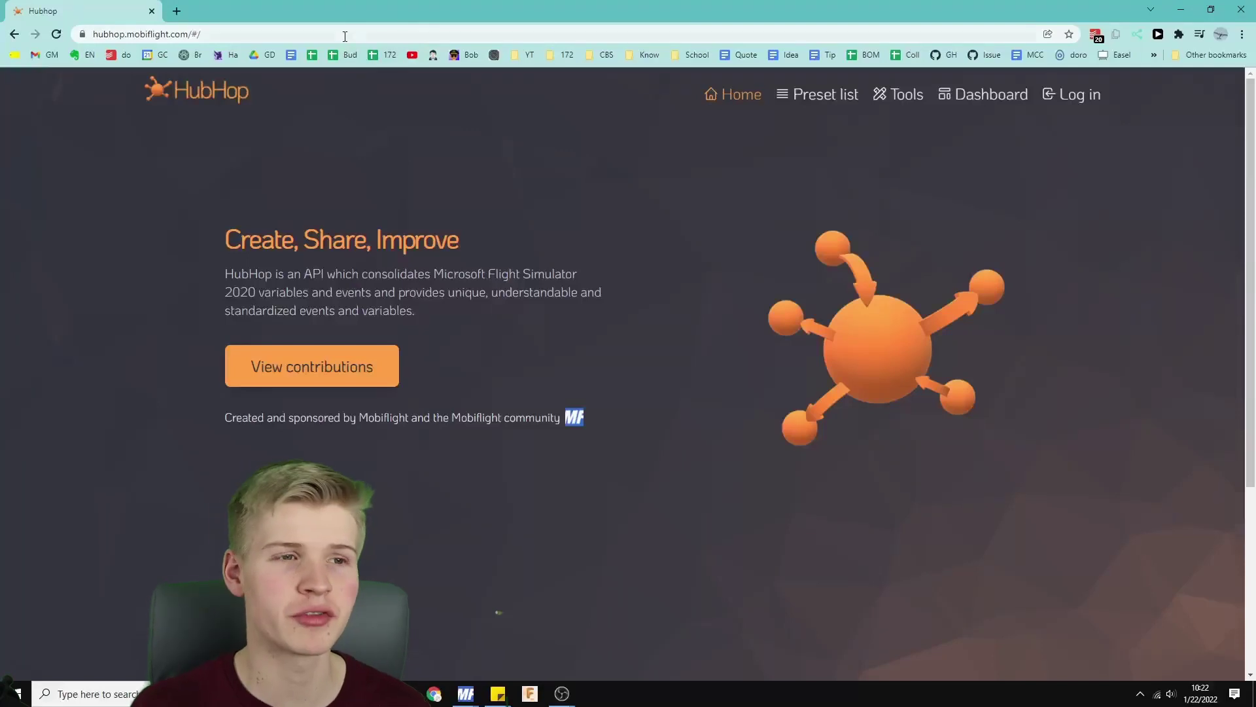
Step: Filter HubHop presets to Input only and search preset names for 'magn'
left_click(827, 98)
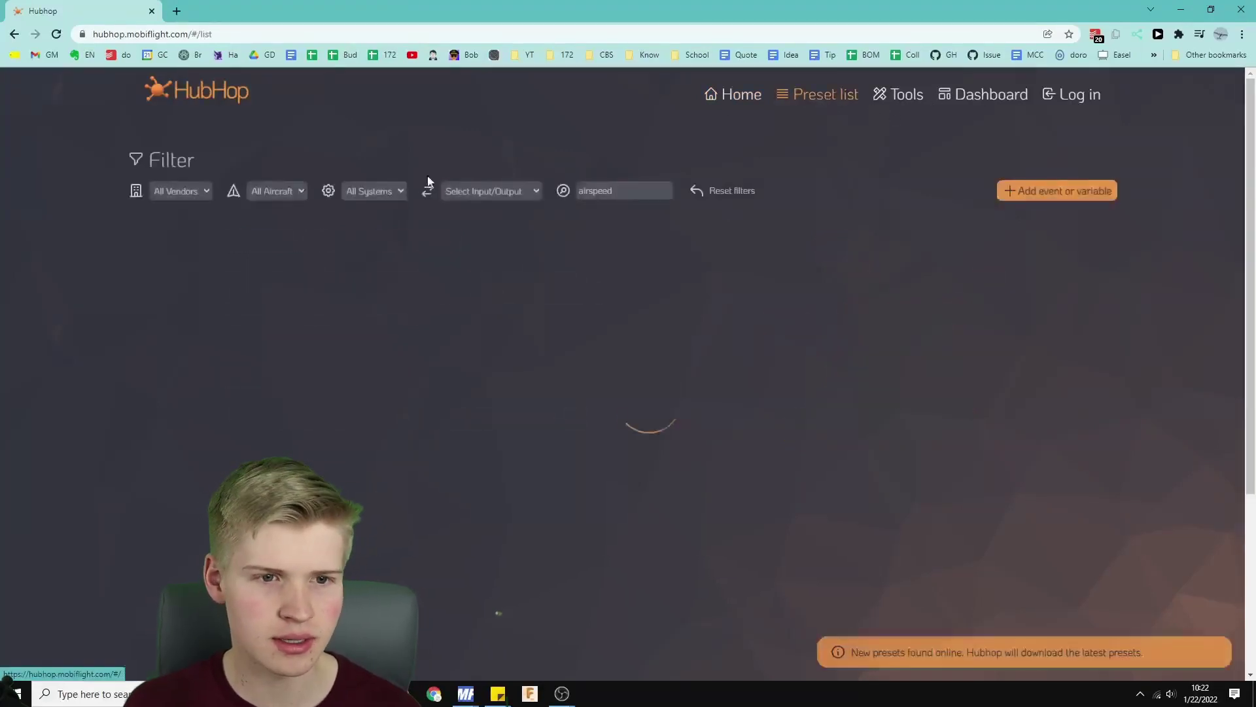
double_click(644, 193)
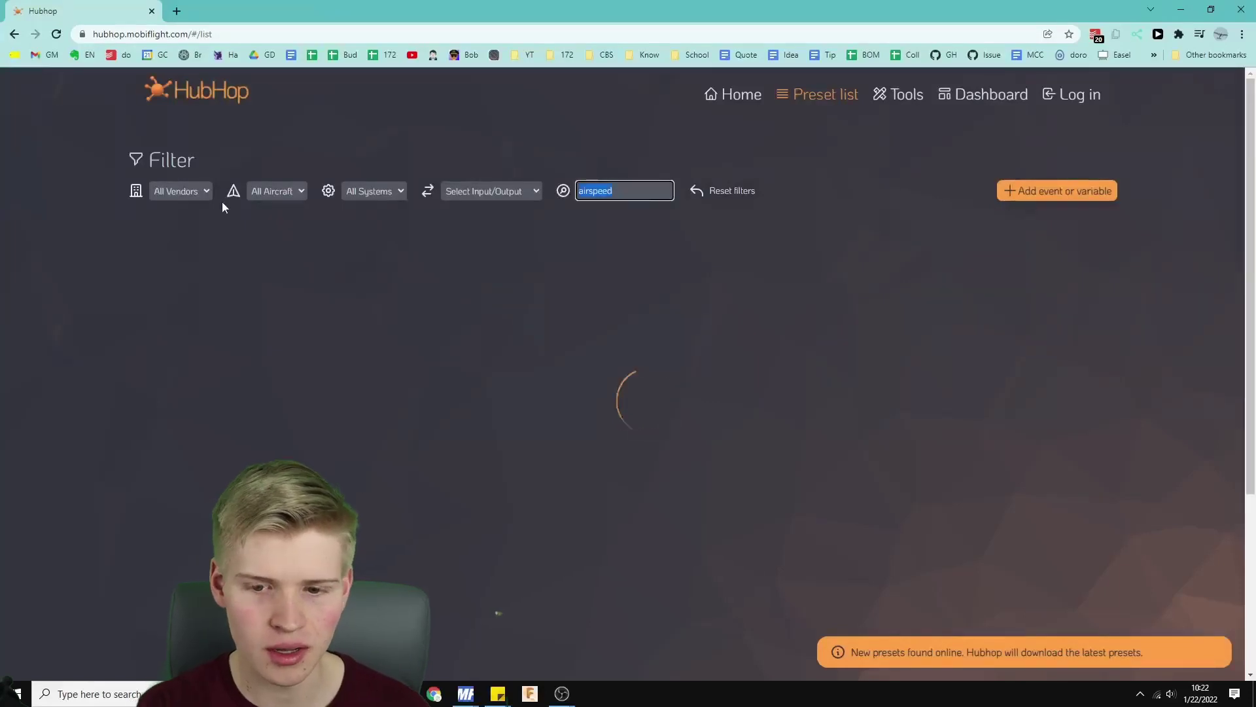
key("BackSpace")
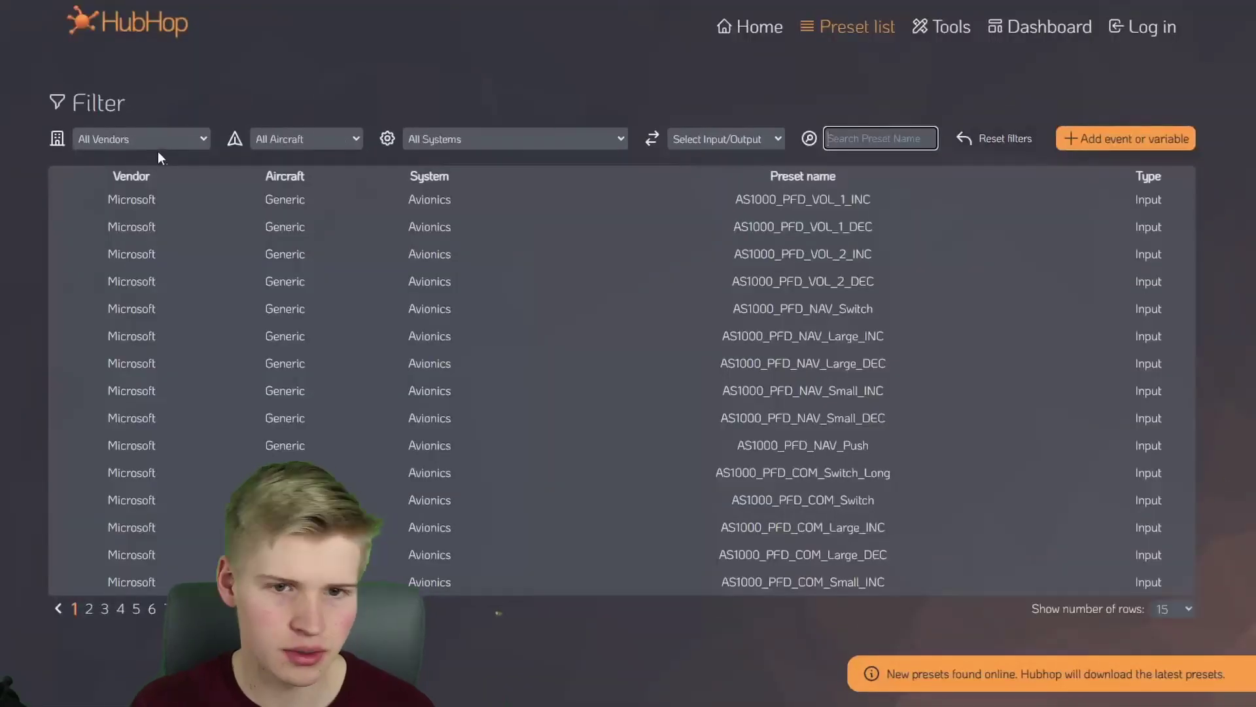
left_click(705, 146)
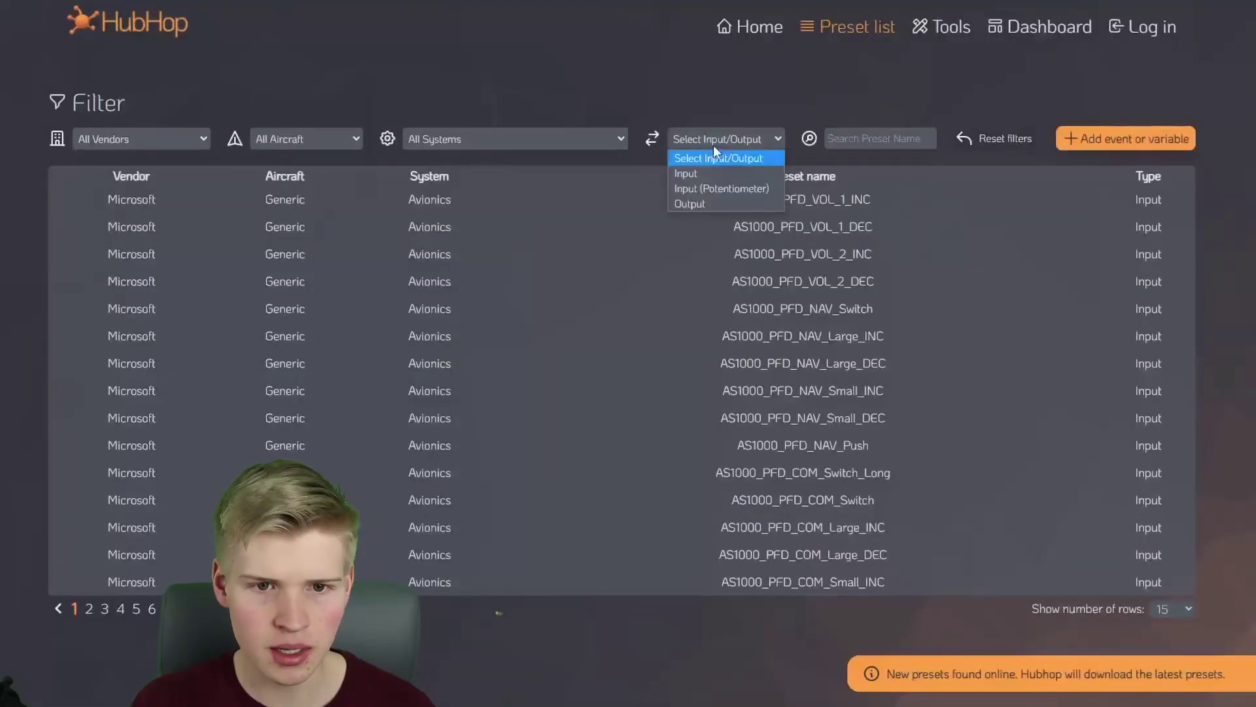
left_click(704, 171)
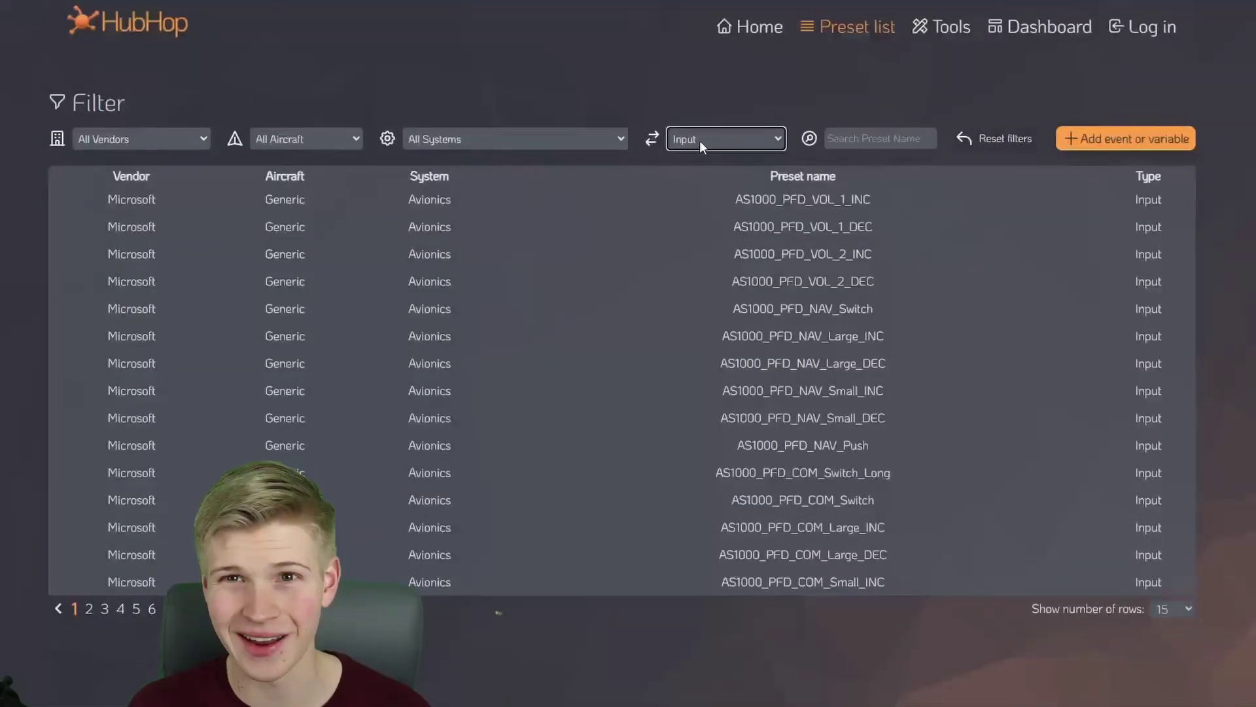
left_click(913, 139)
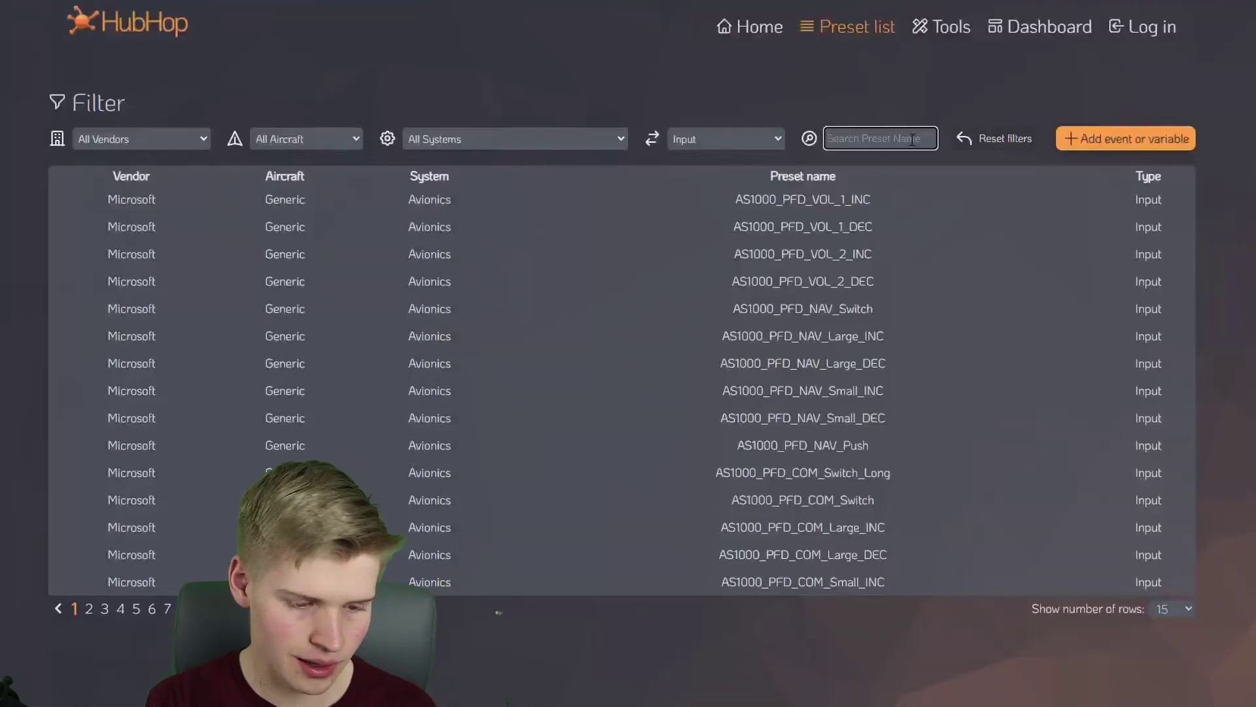
type("magneto")
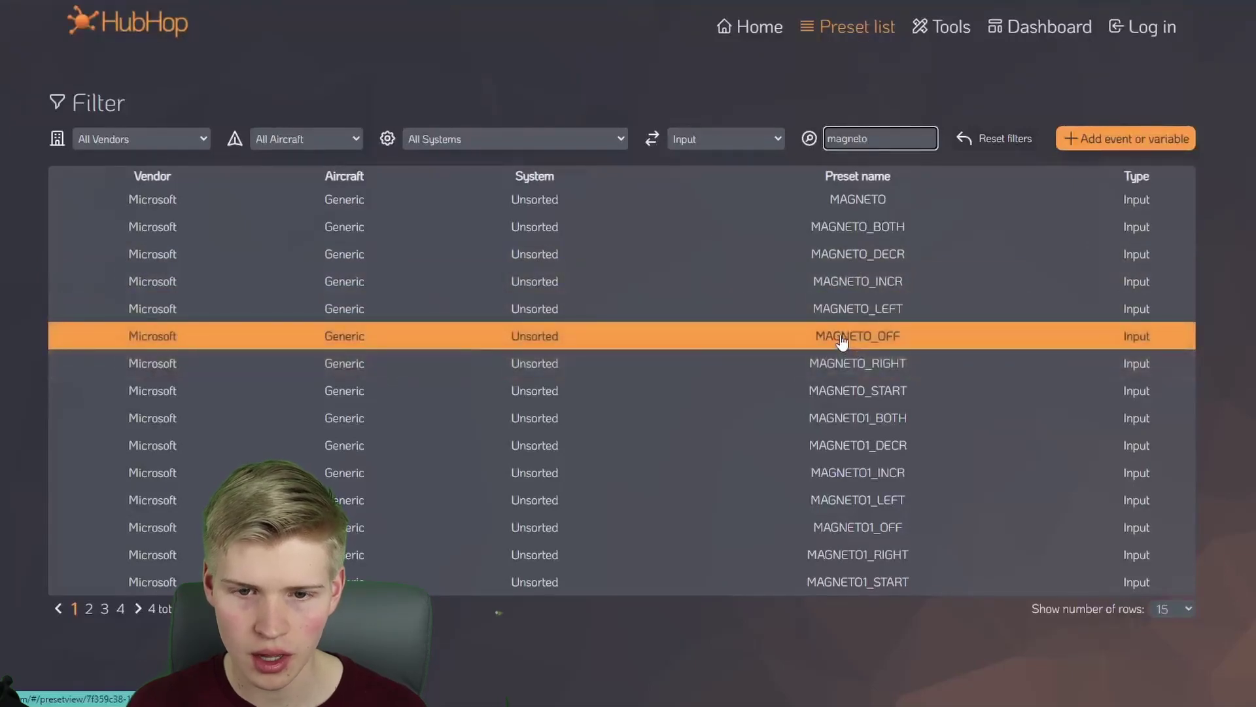
Step: Open the MAGNETO_OFF preset and copy its code >K:MAGNETO_OFF
left_click(847, 386)
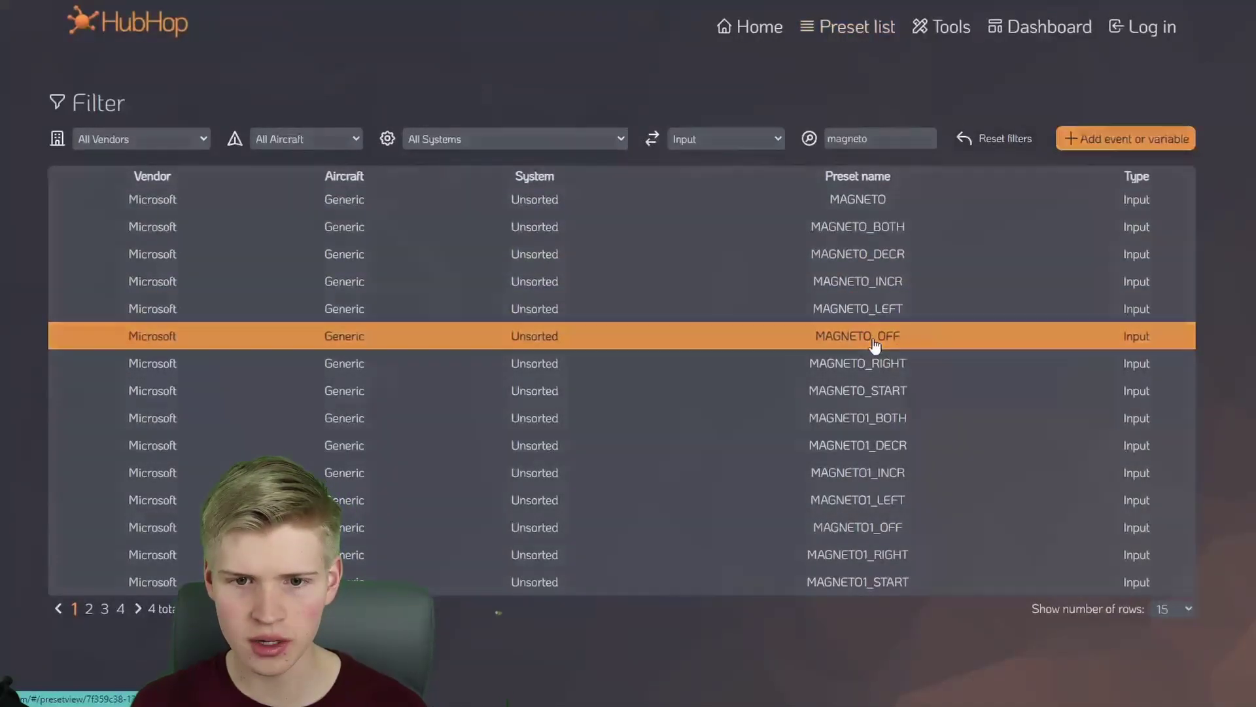
left_click(872, 337)
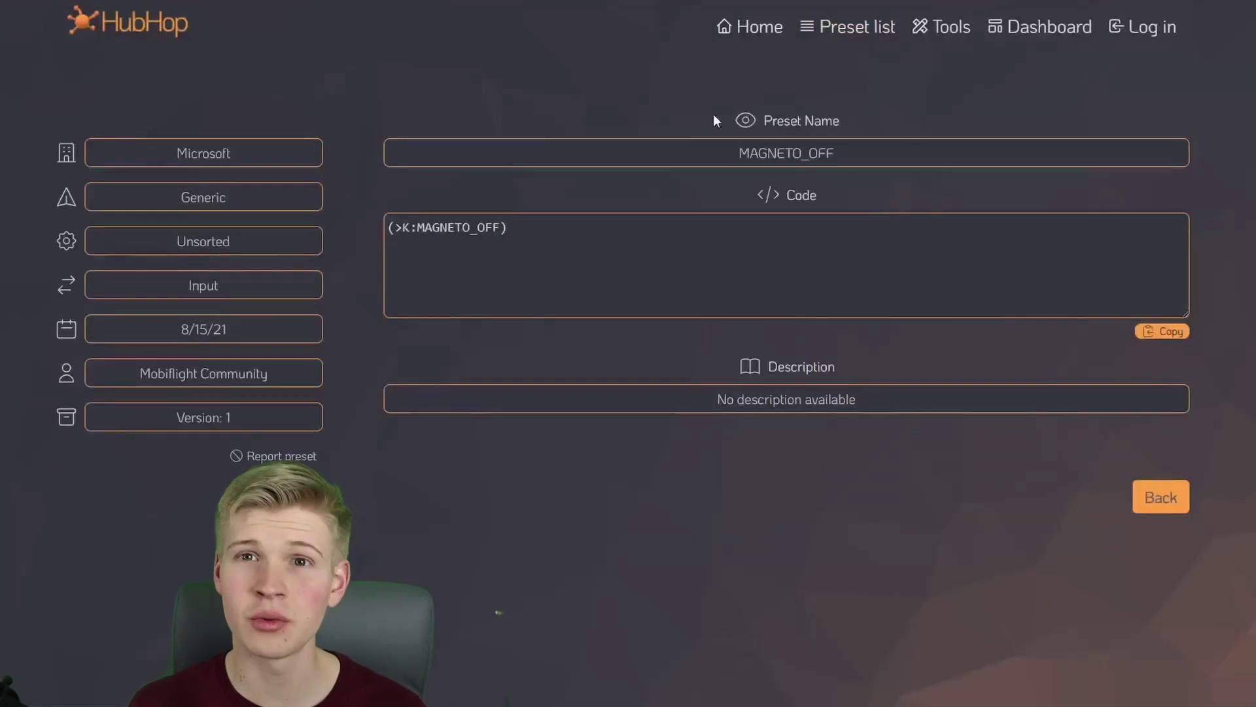
left_click_drag(538, 234, 158, 229)
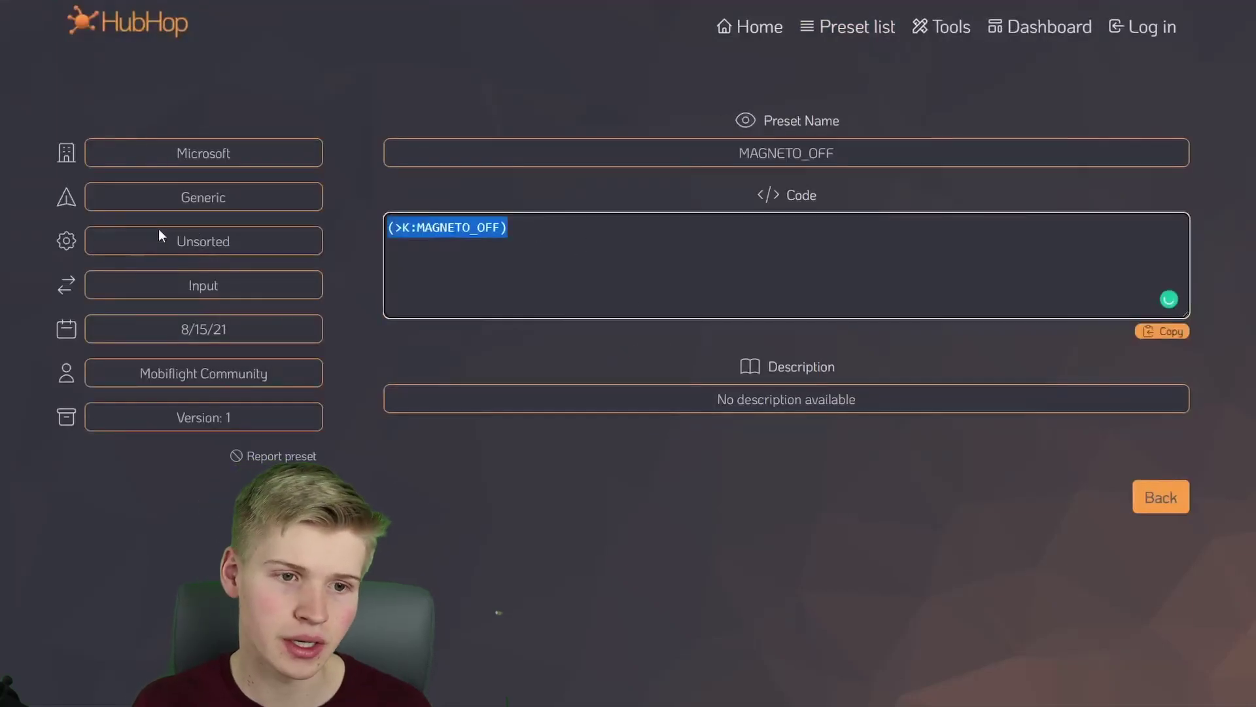
right_click(420, 226)
left_click(465, 282)
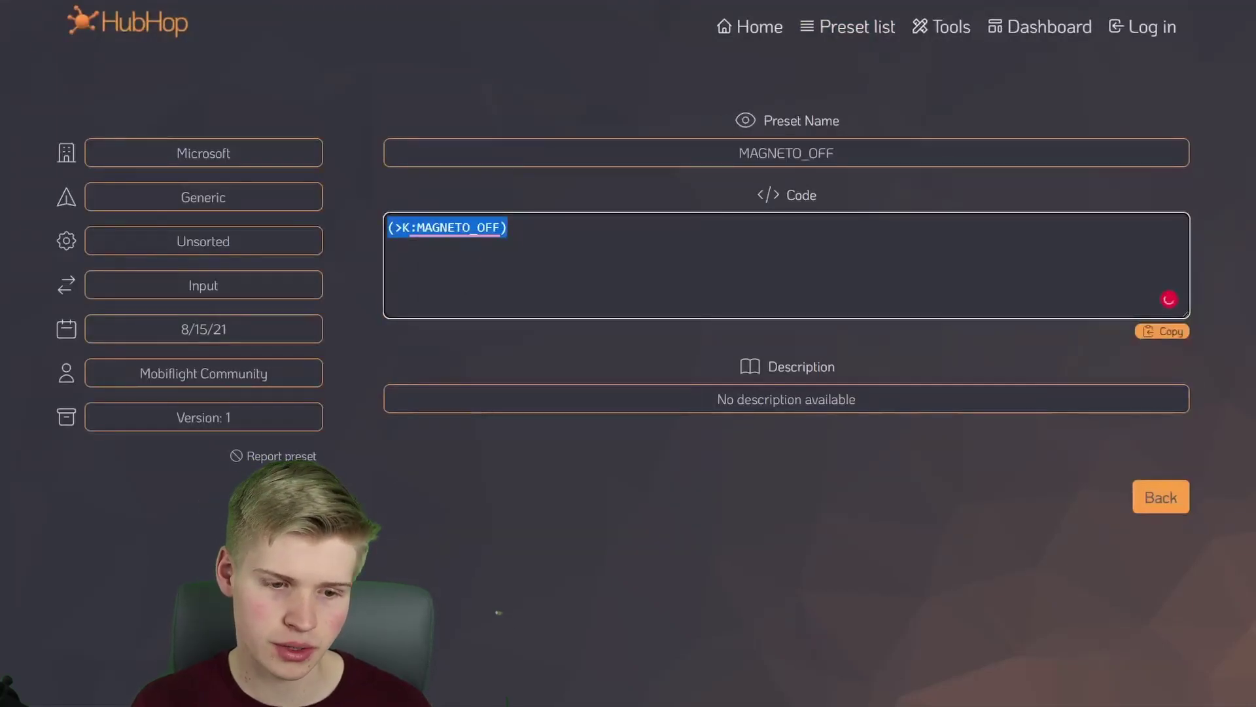
Step: Set Button1's On Press action to MSFS2020 - Custom Input with the pasted >K:MAGNETO_OFF code
mouse_move(497, 703)
left_click(501, 678)
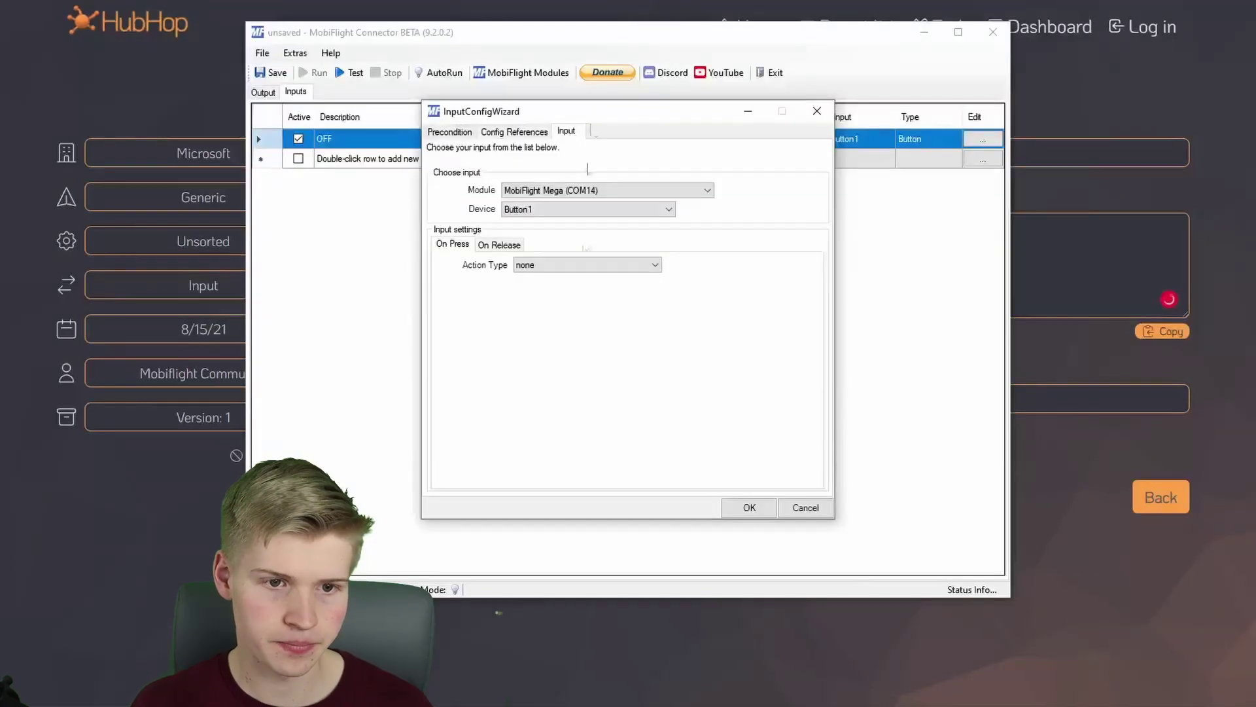
left_click(560, 266)
left_click(573, 299)
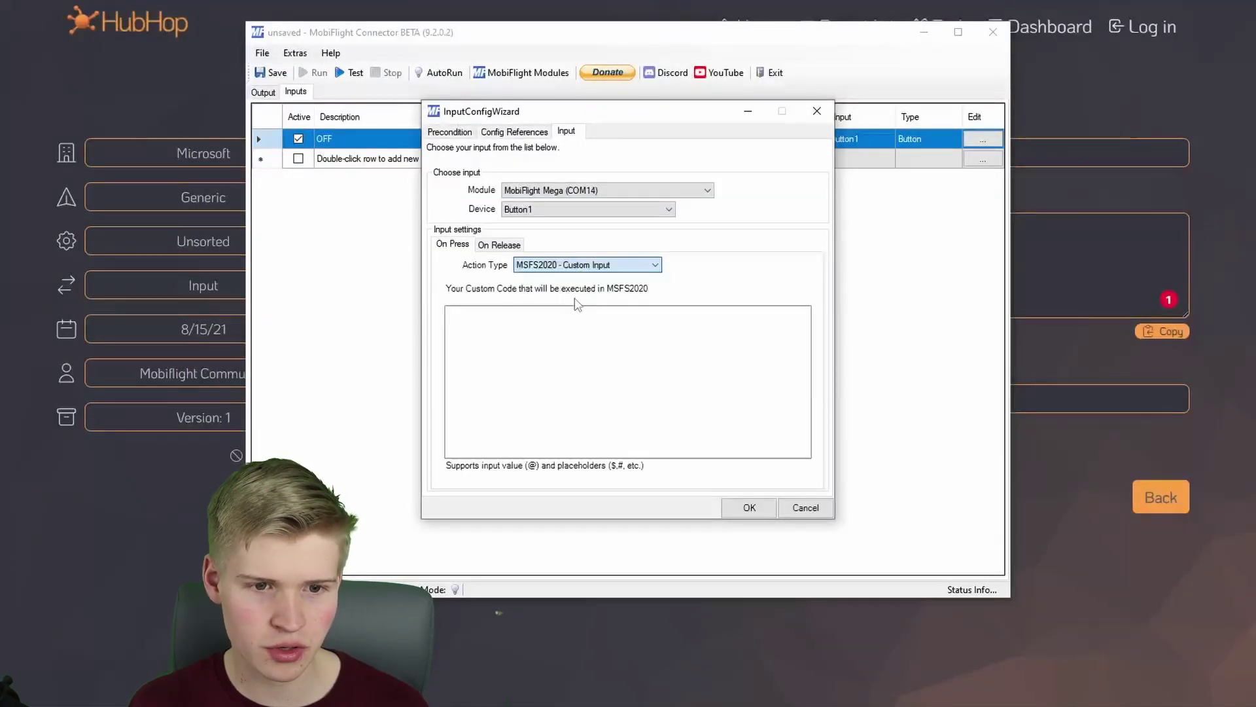
left_click(542, 357)
key("ctrl+v")
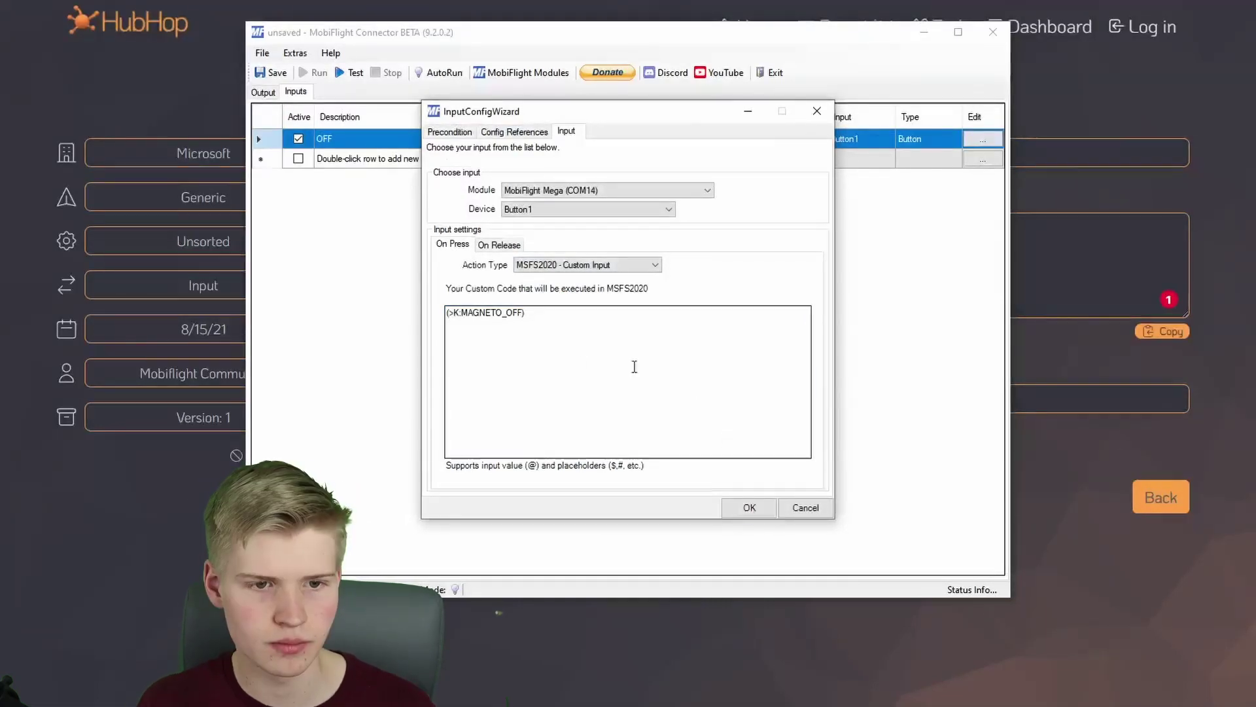
left_click_drag(455, 313, 410, 286)
left_click(546, 317)
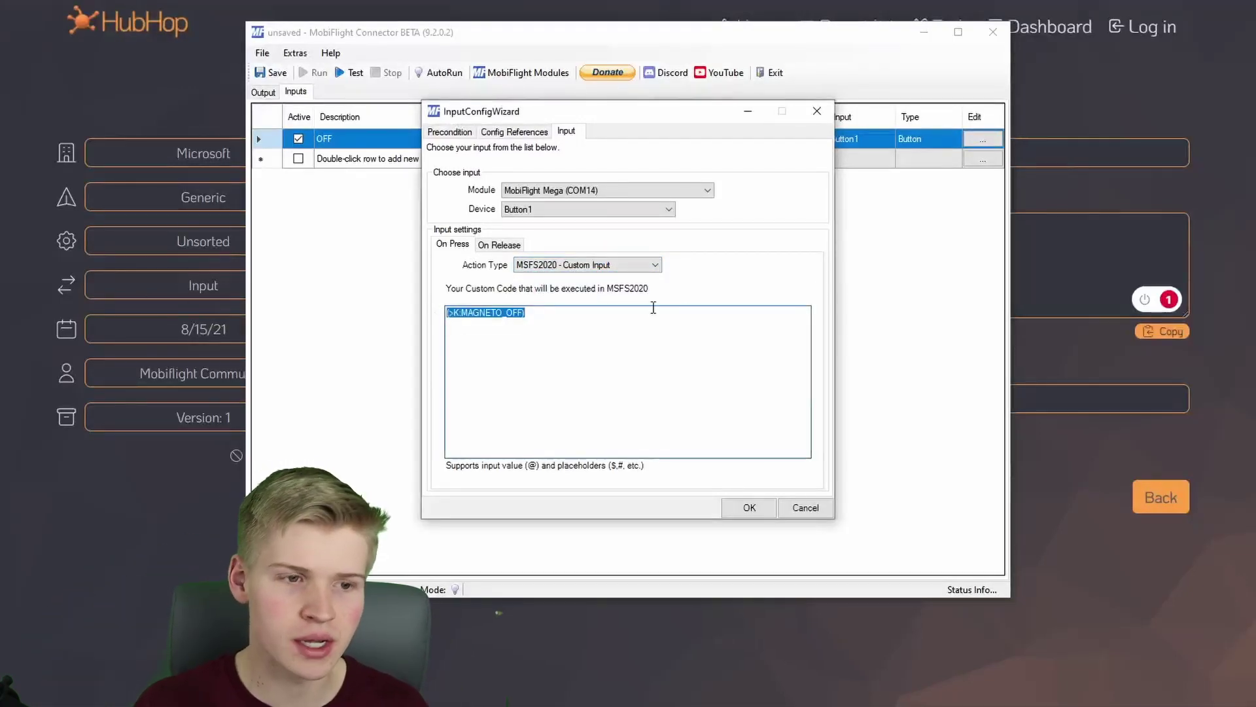
left_click(514, 309)
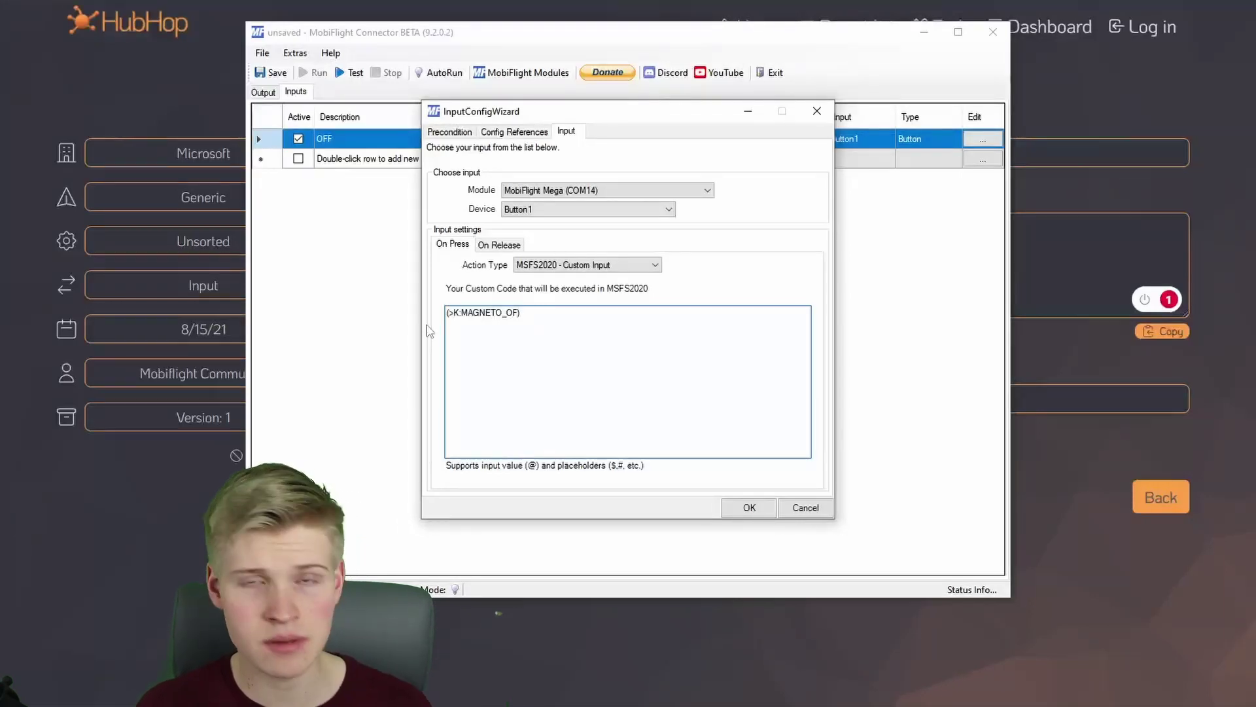
left_click(611, 267)
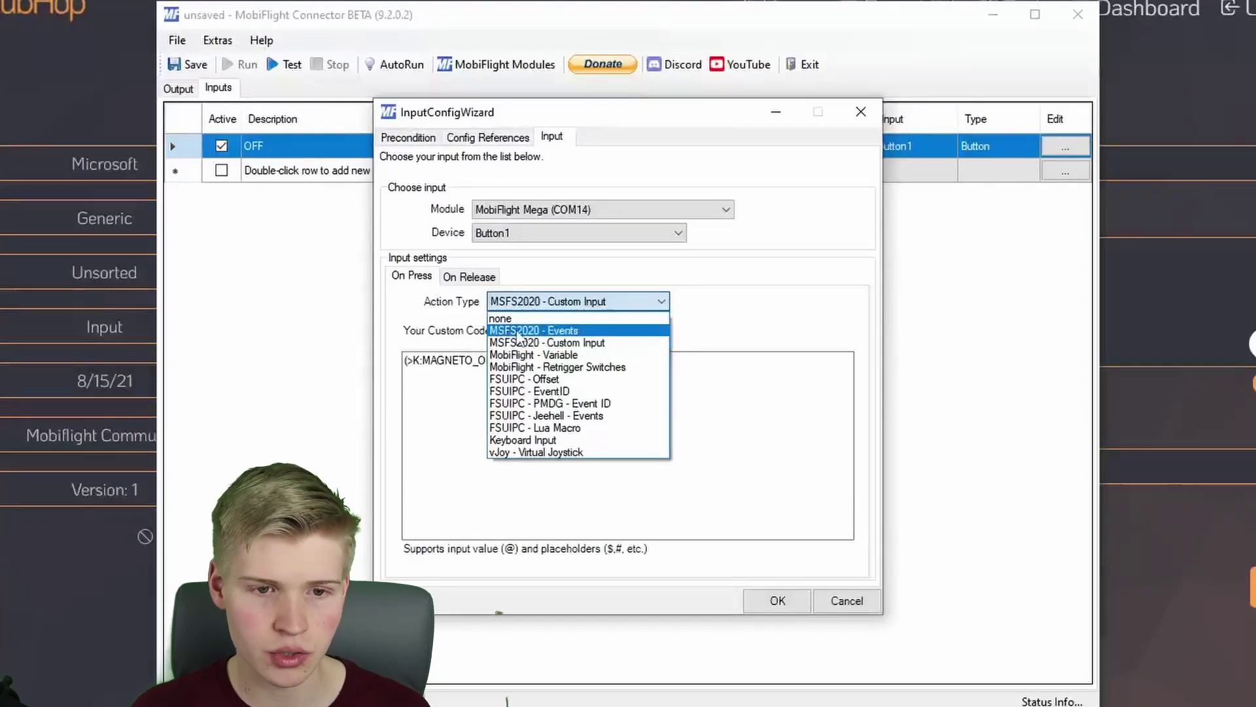
Step: Switch the action type to MSFS2020 - Events and choose group Microsoft/Generic/Unsorted
left_click(518, 335)
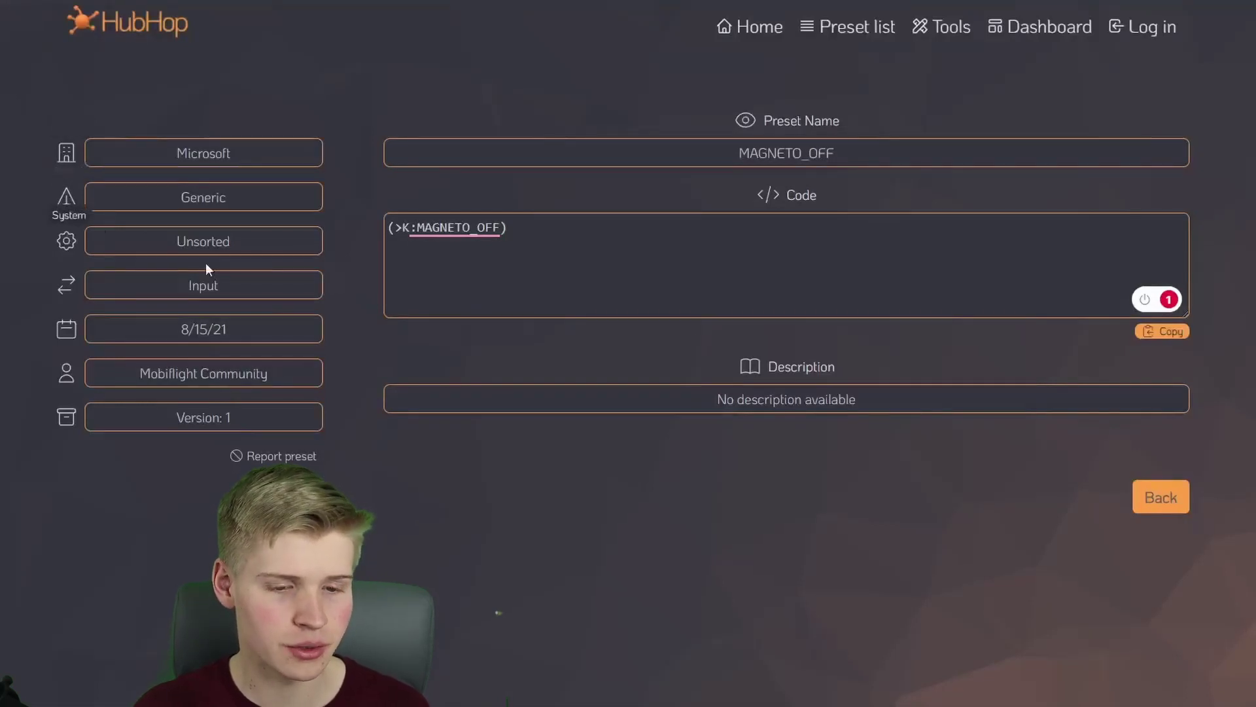
mouse_move(626, 705)
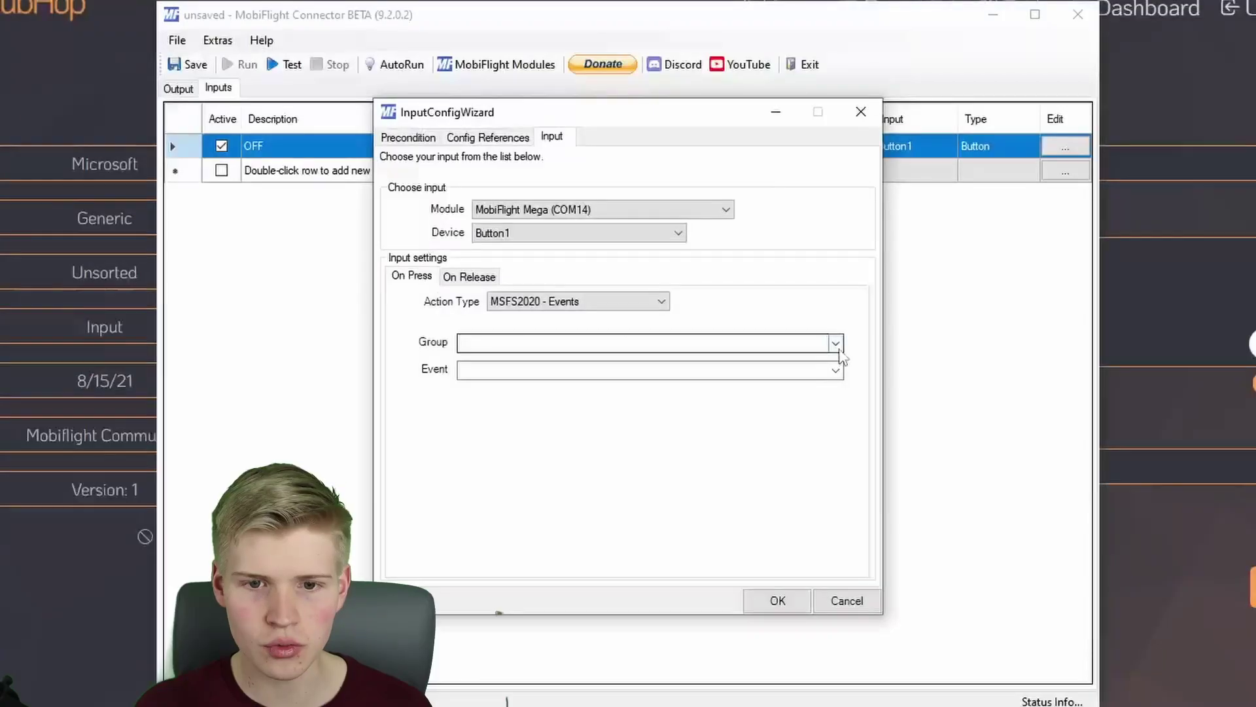
left_click(836, 344)
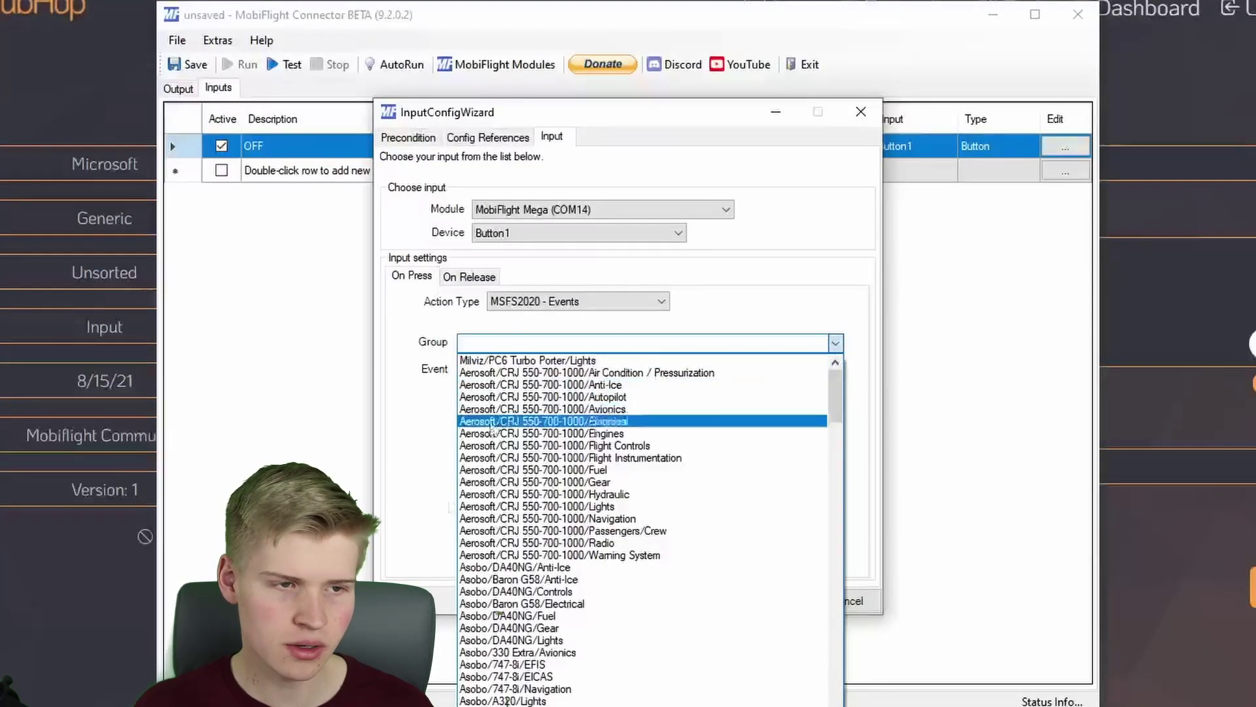
scroll(478, 645, "down", 20)
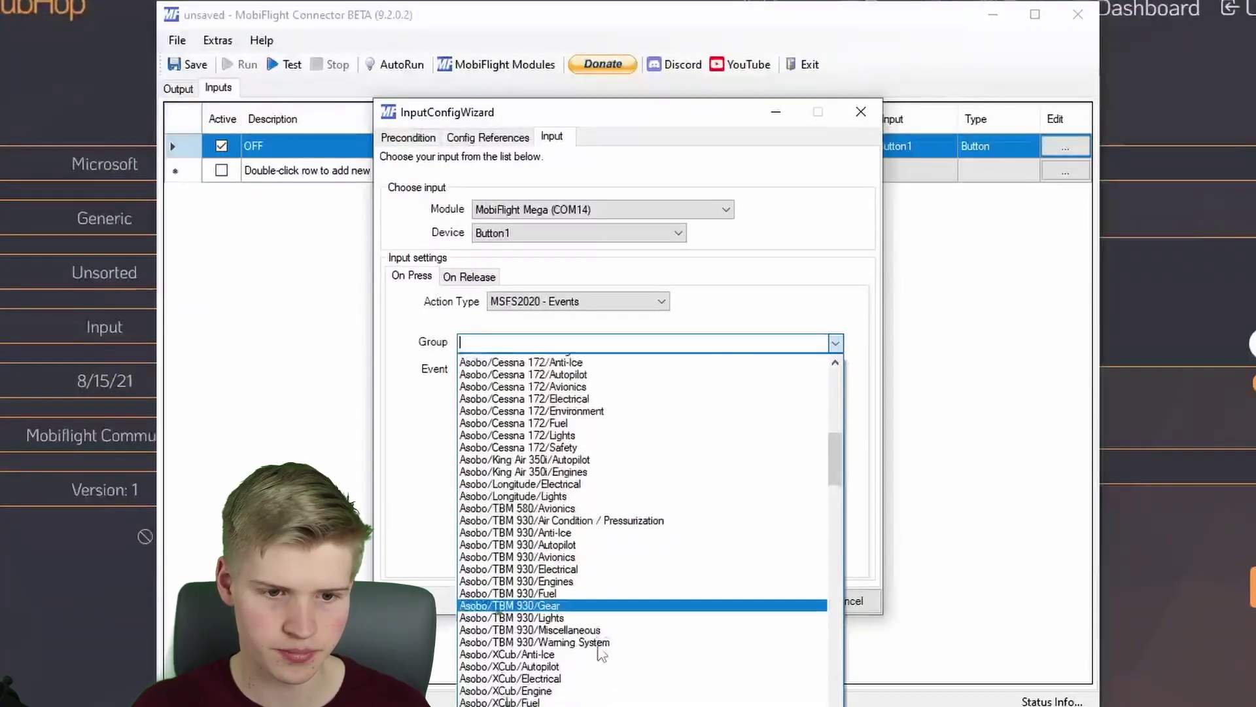
scroll(600, 649, "down", 6)
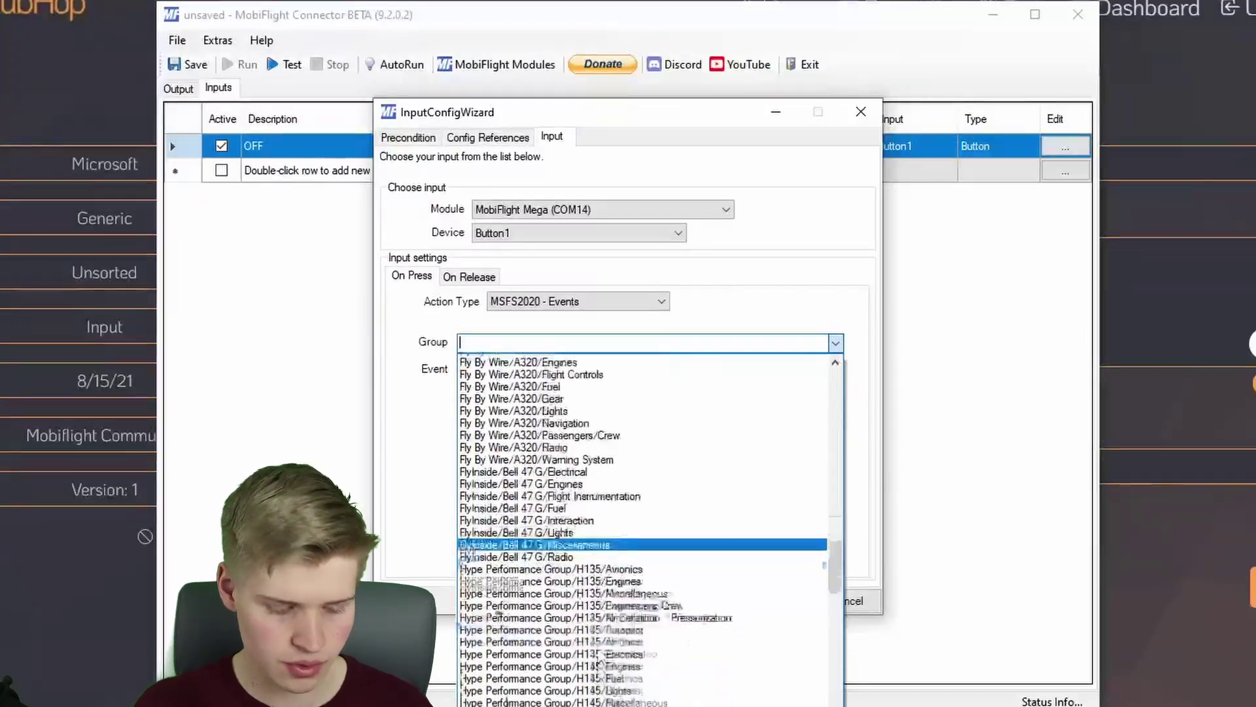
type("m")
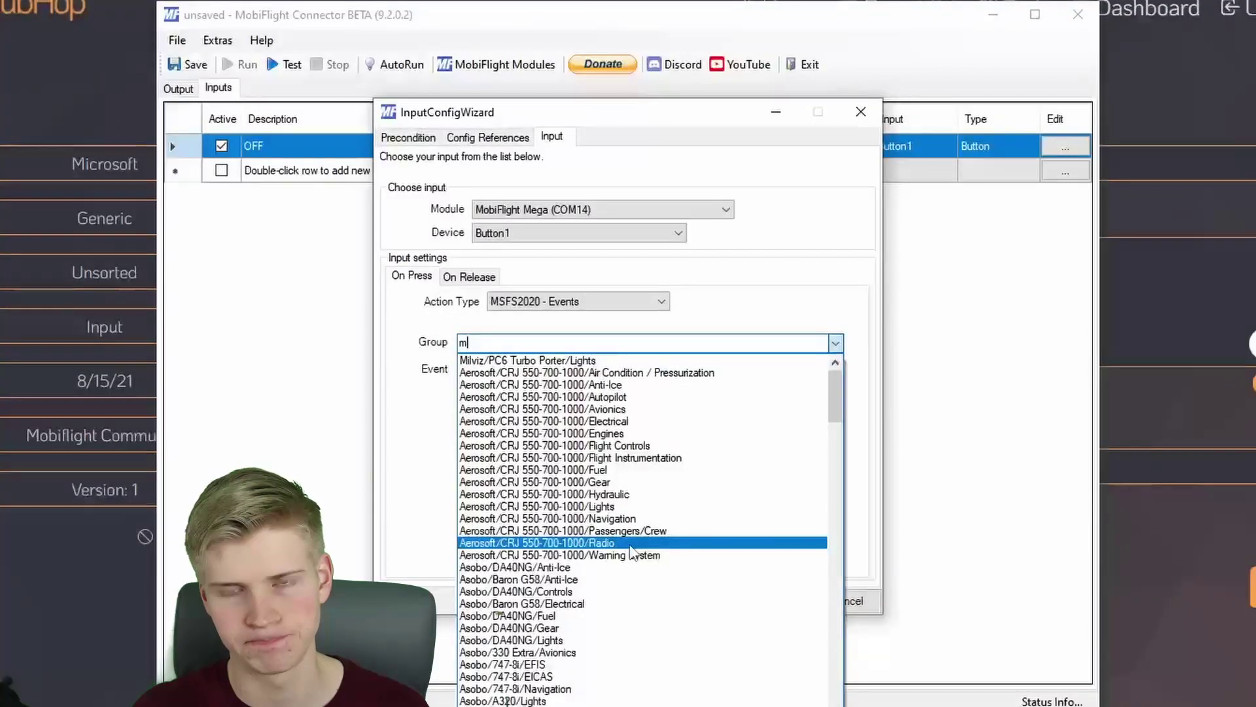
key("BackSpace")
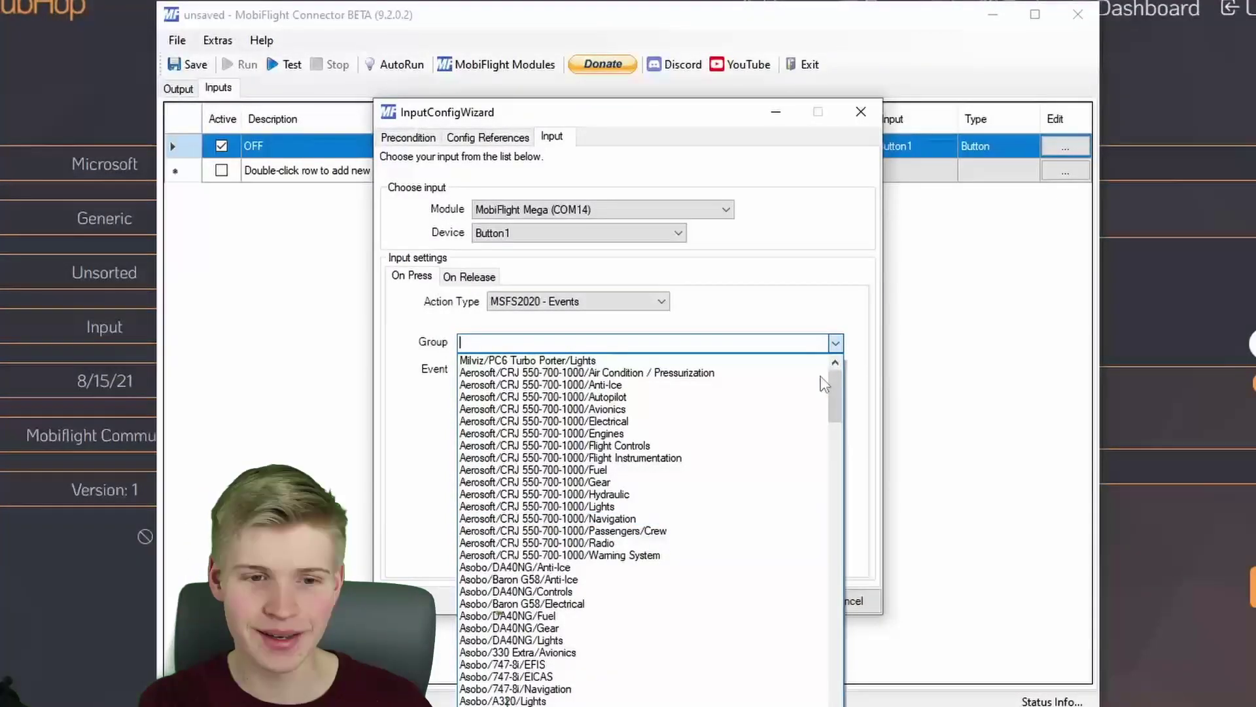
type("mic")
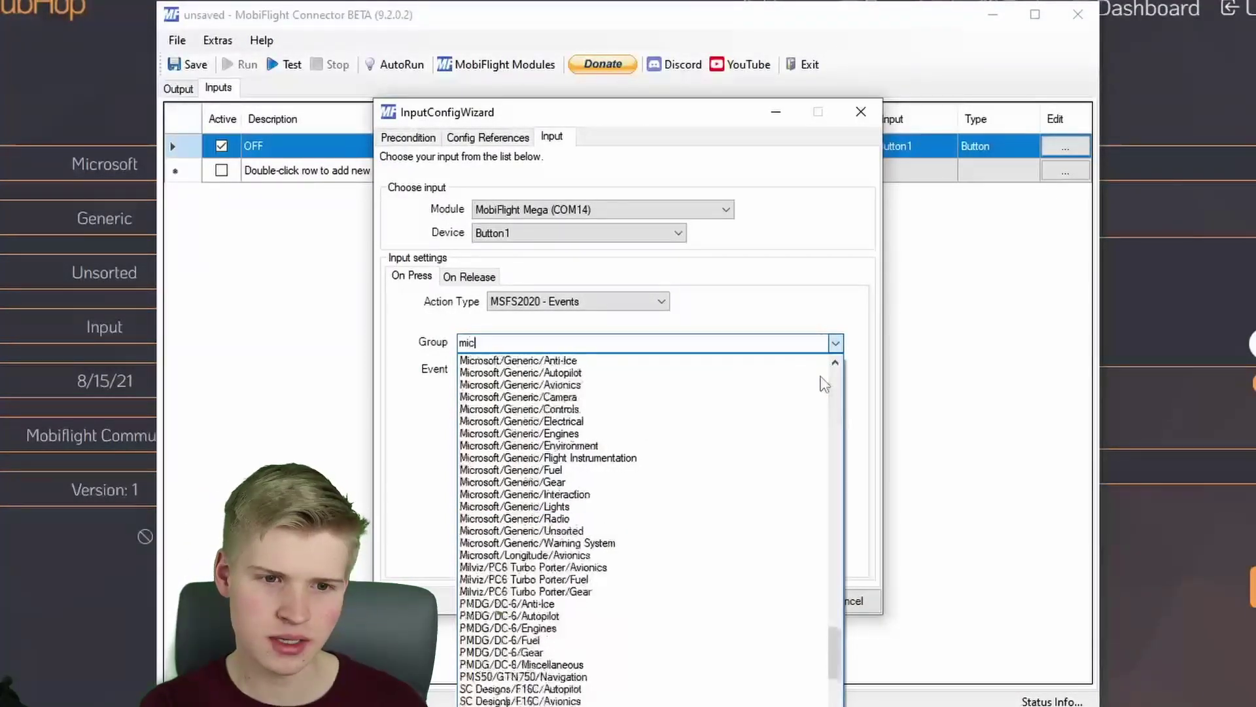
scroll(523, 364, "up", 6)
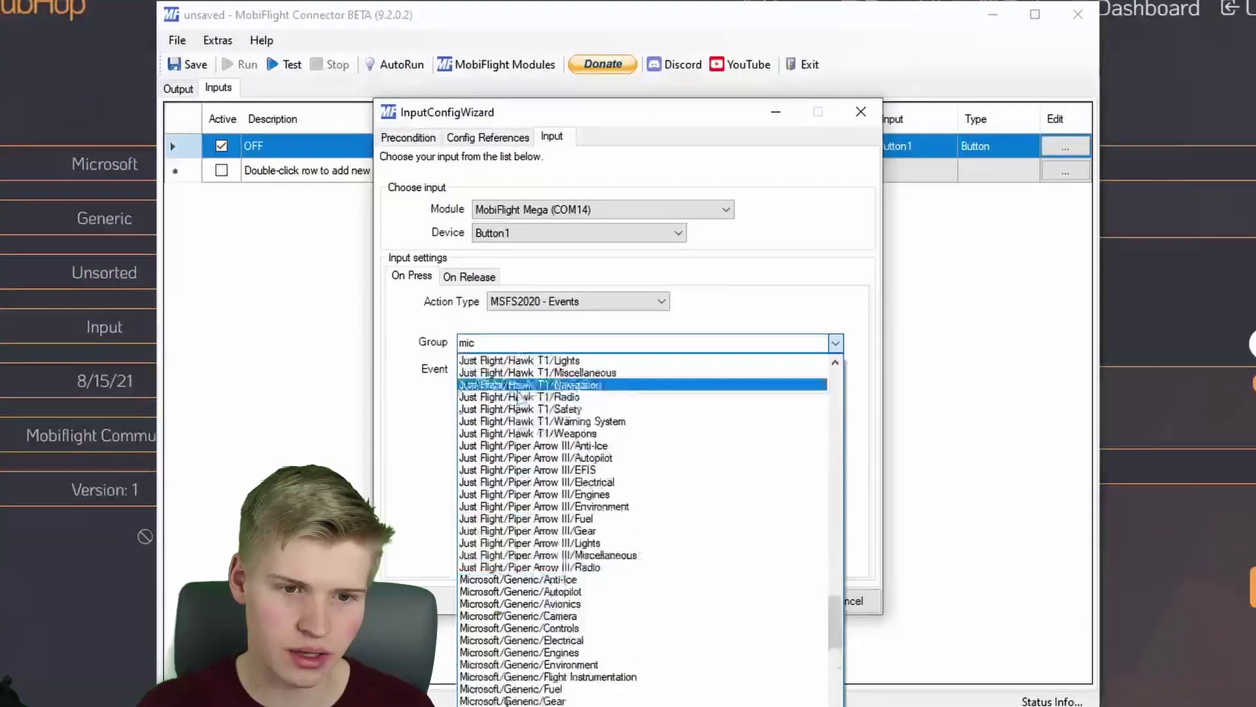
scroll(529, 491, "down", 4)
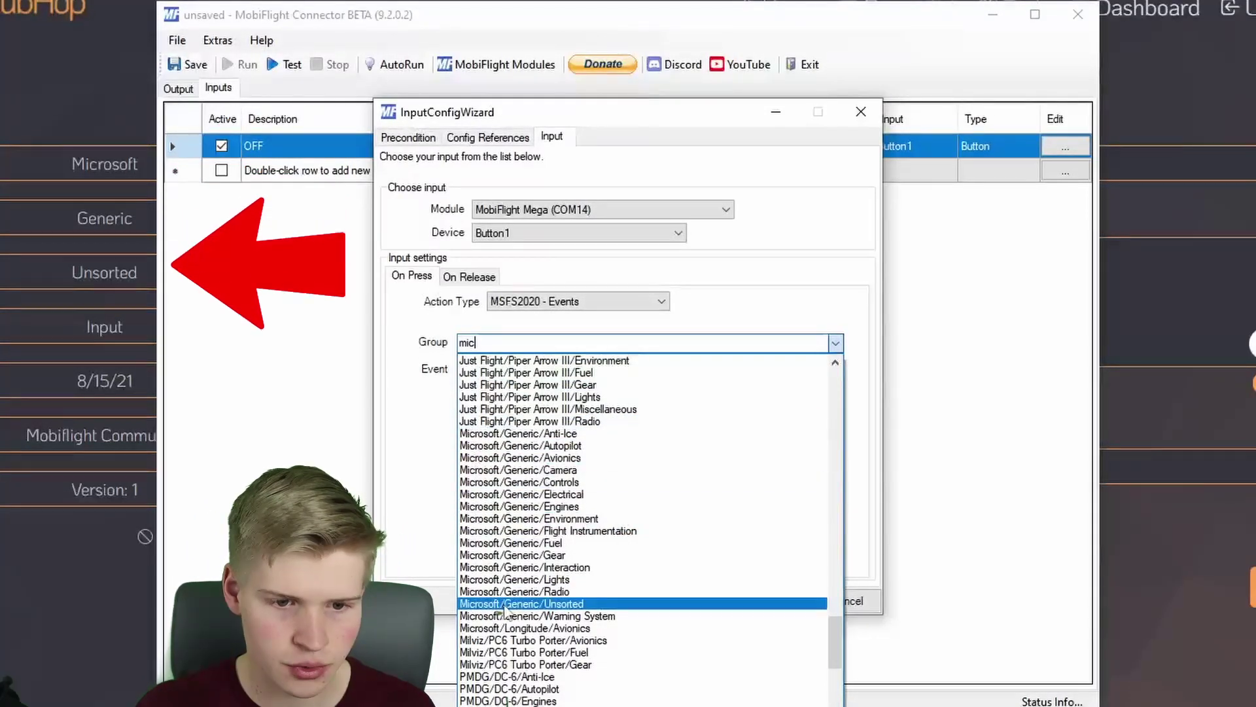
left_click(506, 604)
Step: Choose MAGNETO1_OFF as the press event
left_click(835, 370)
scroll(847, 422, "down", 2)
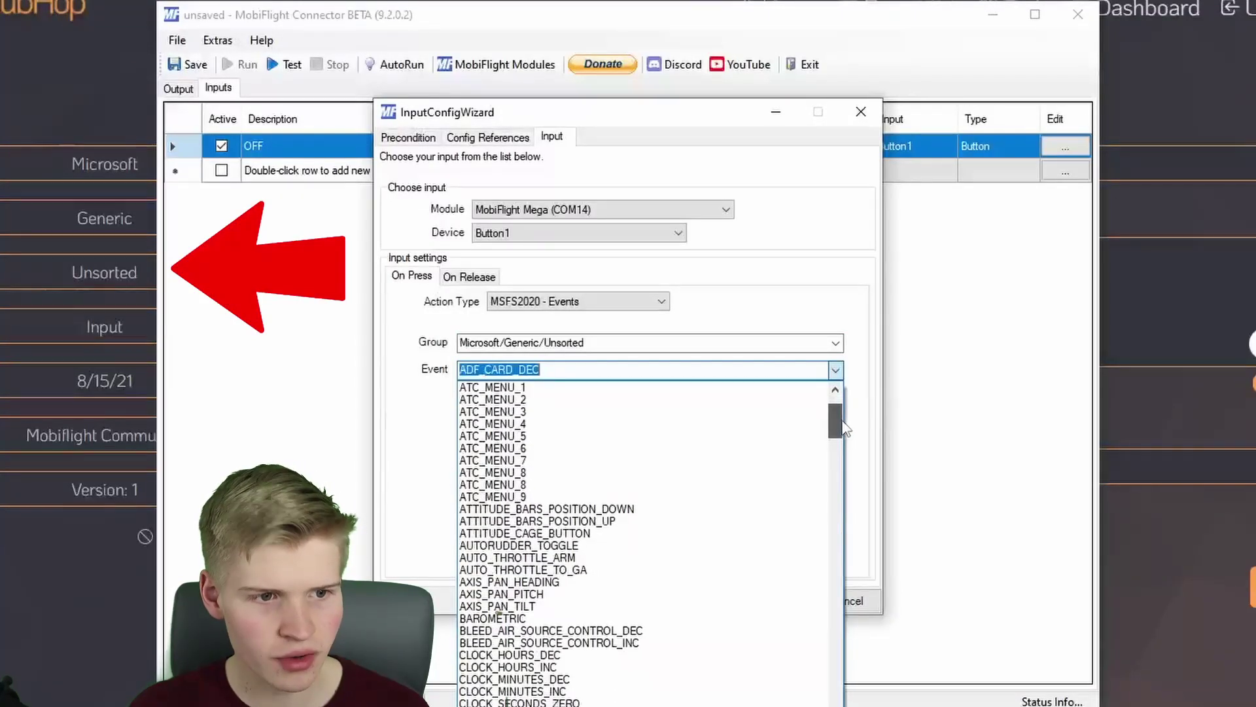
left_click_drag(844, 428, 854, 495)
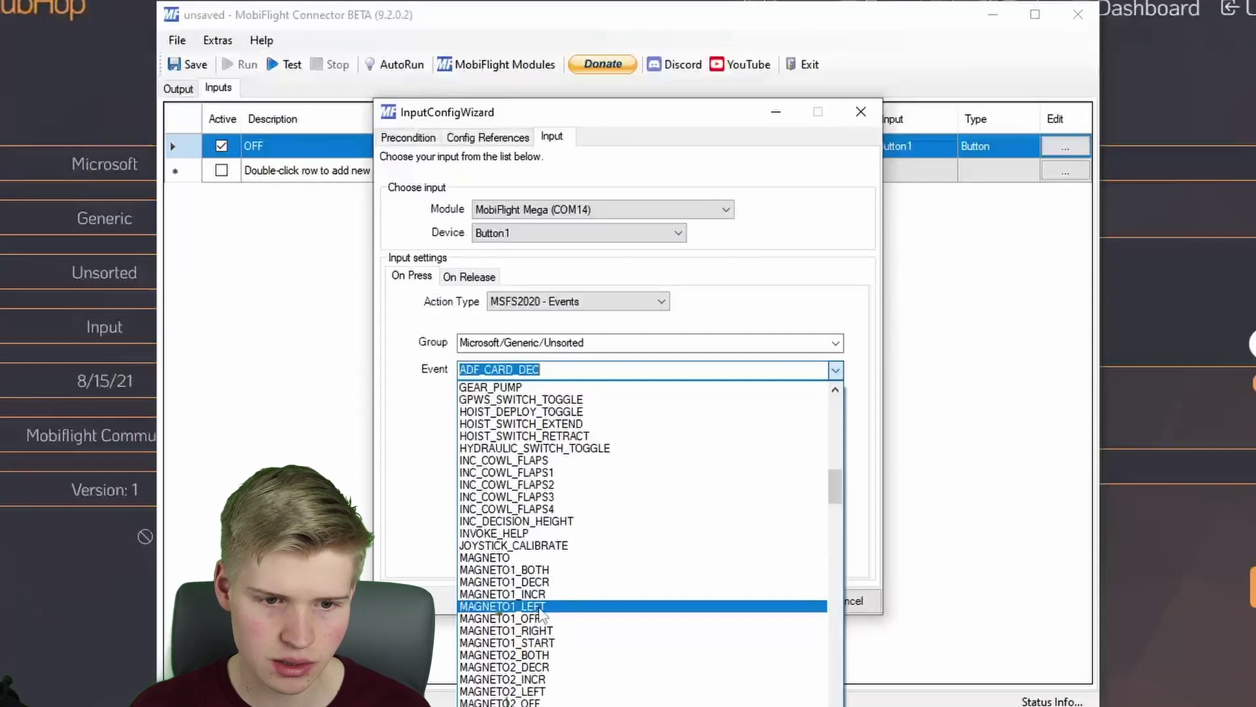
left_click(540, 620)
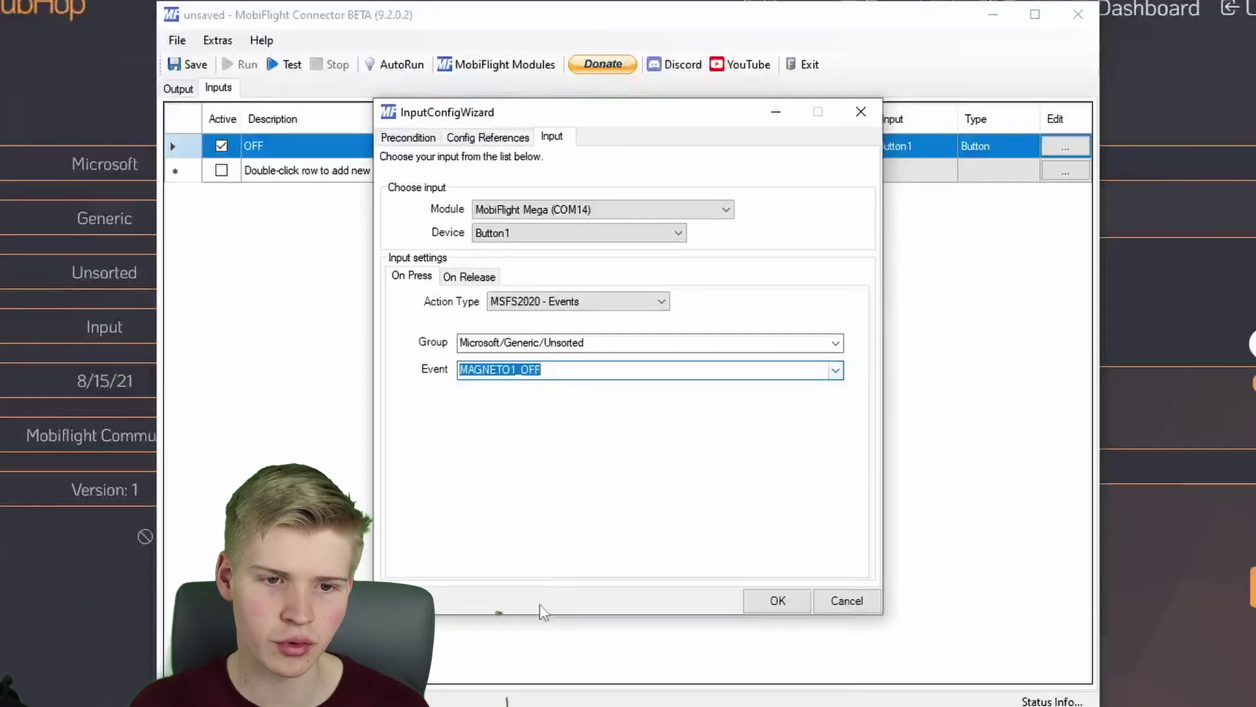
Step: Confirm the config, reopen the OFF input and check HubHop's MAGNETO_OFF preset name
left_click(782, 603)
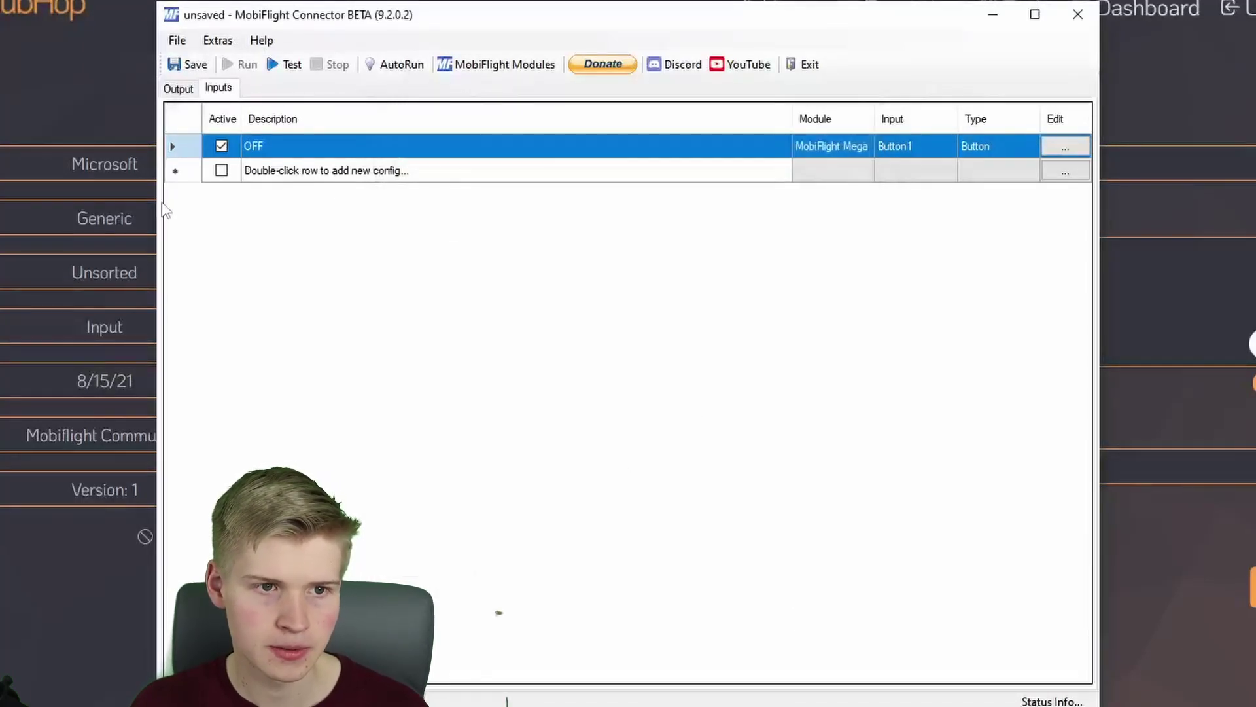
left_click(1067, 148)
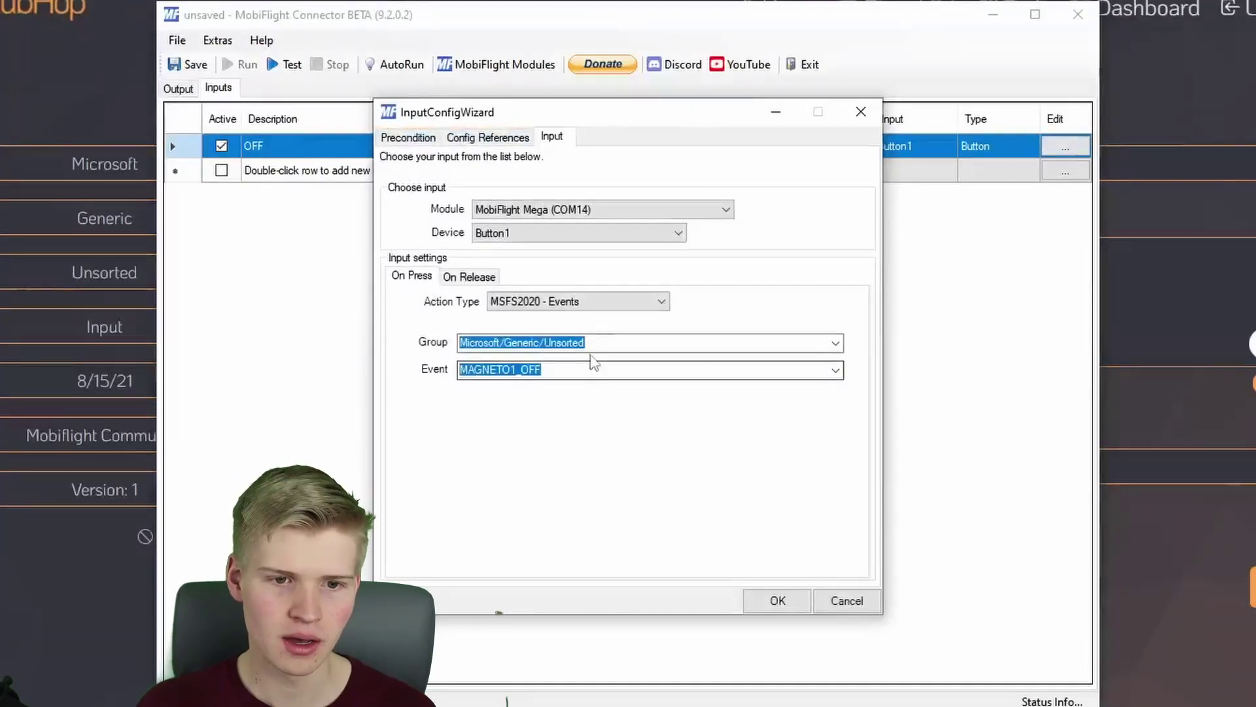
left_click(569, 370)
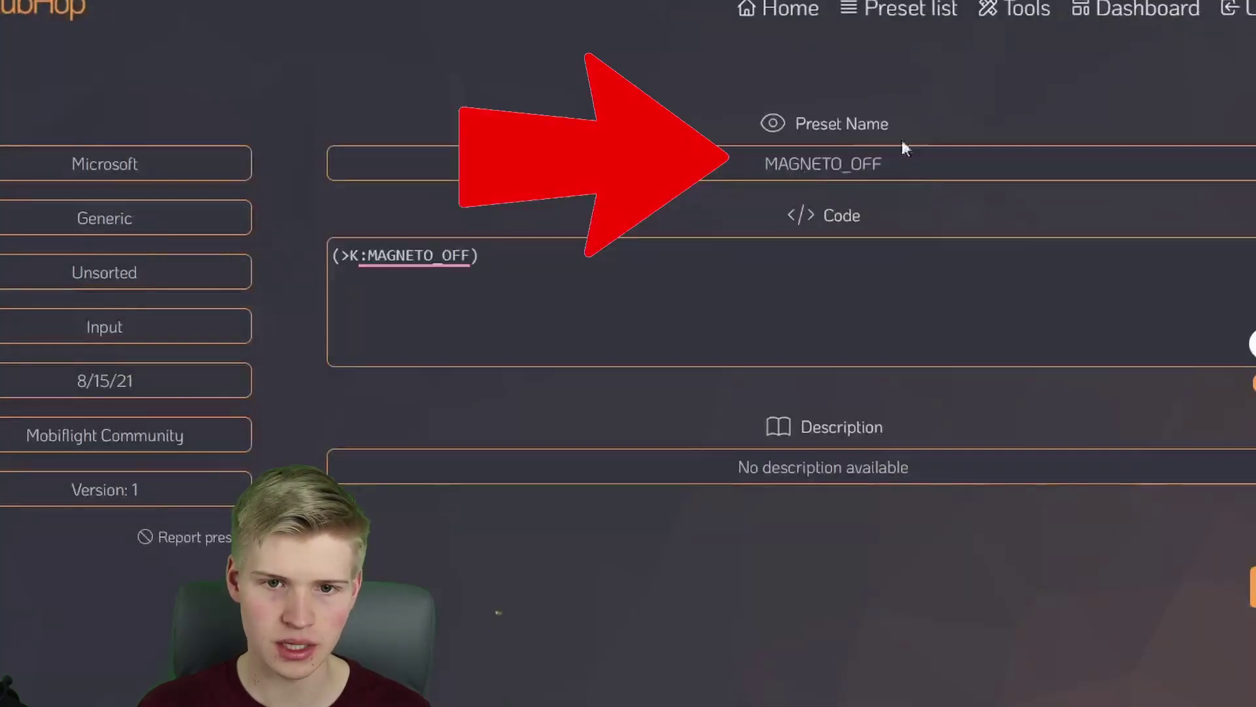
left_click_drag(777, 164, 1024, 174)
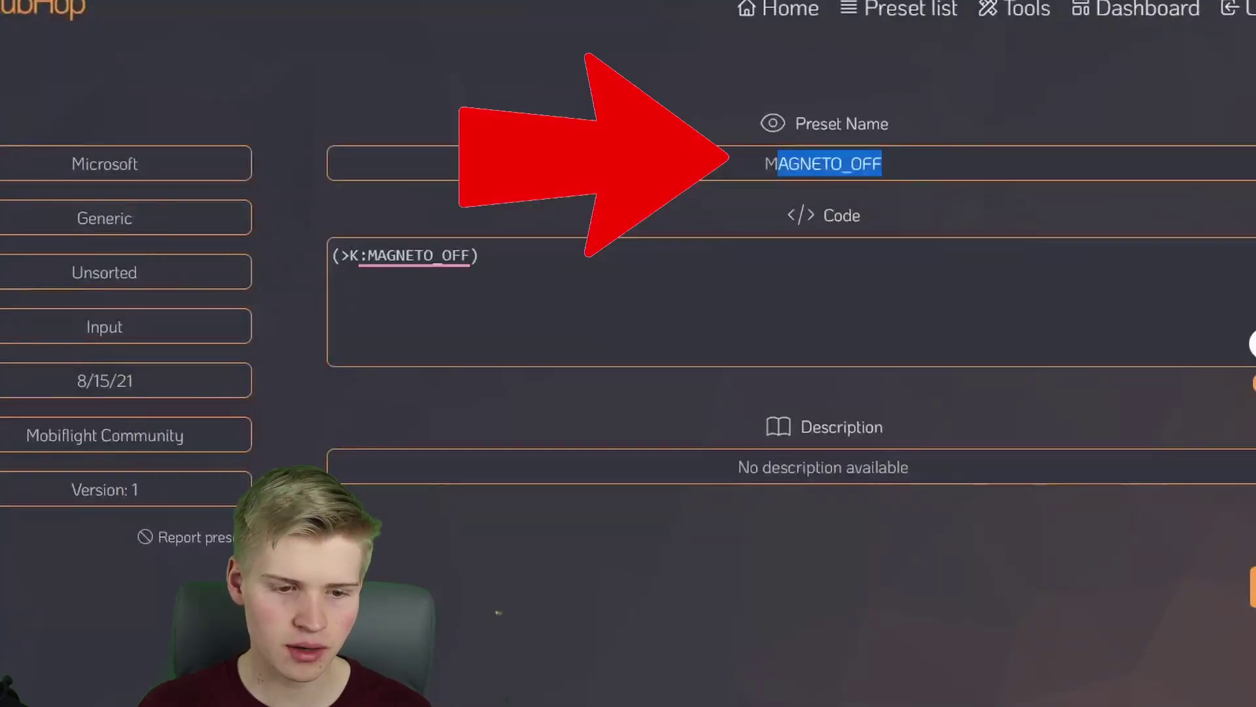
key("alt+Tab")
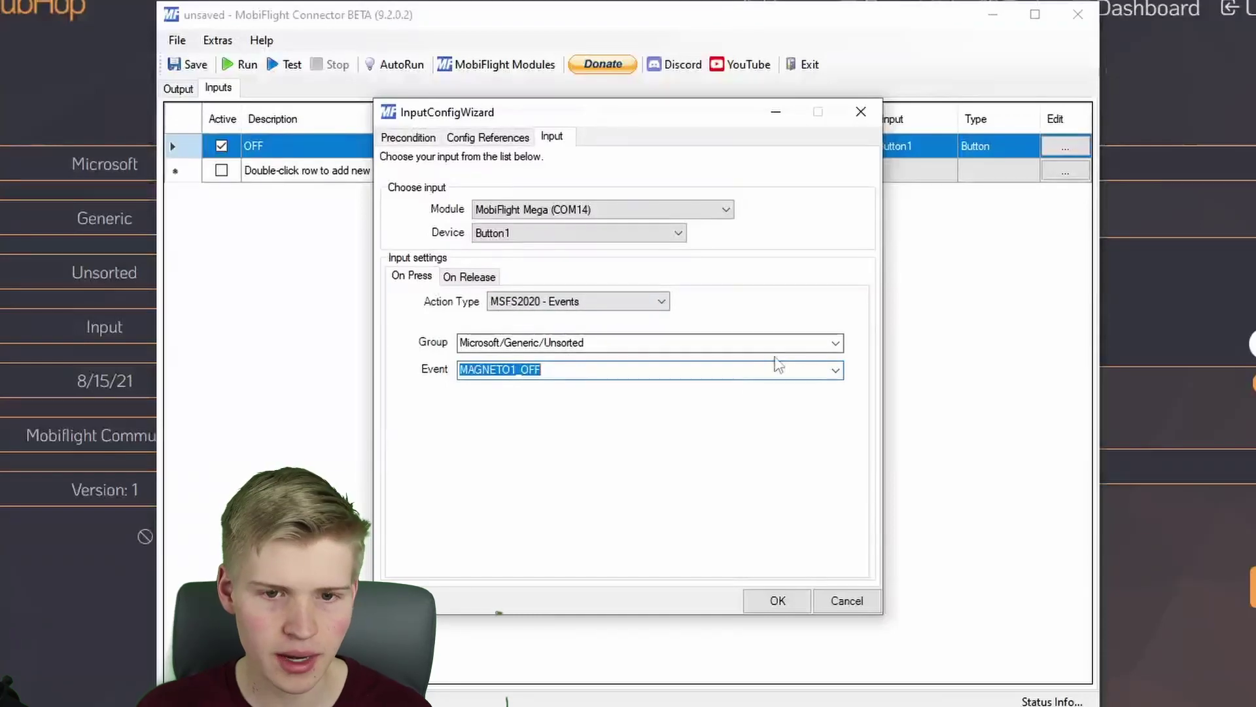
Step: Change the press event to MAGNETO_OFF and confirm the input settings
left_click(836, 370)
scroll(632, 434, "up", 3)
scroll(513, 523, "down", 2)
scroll(520, 538, "down", 5)
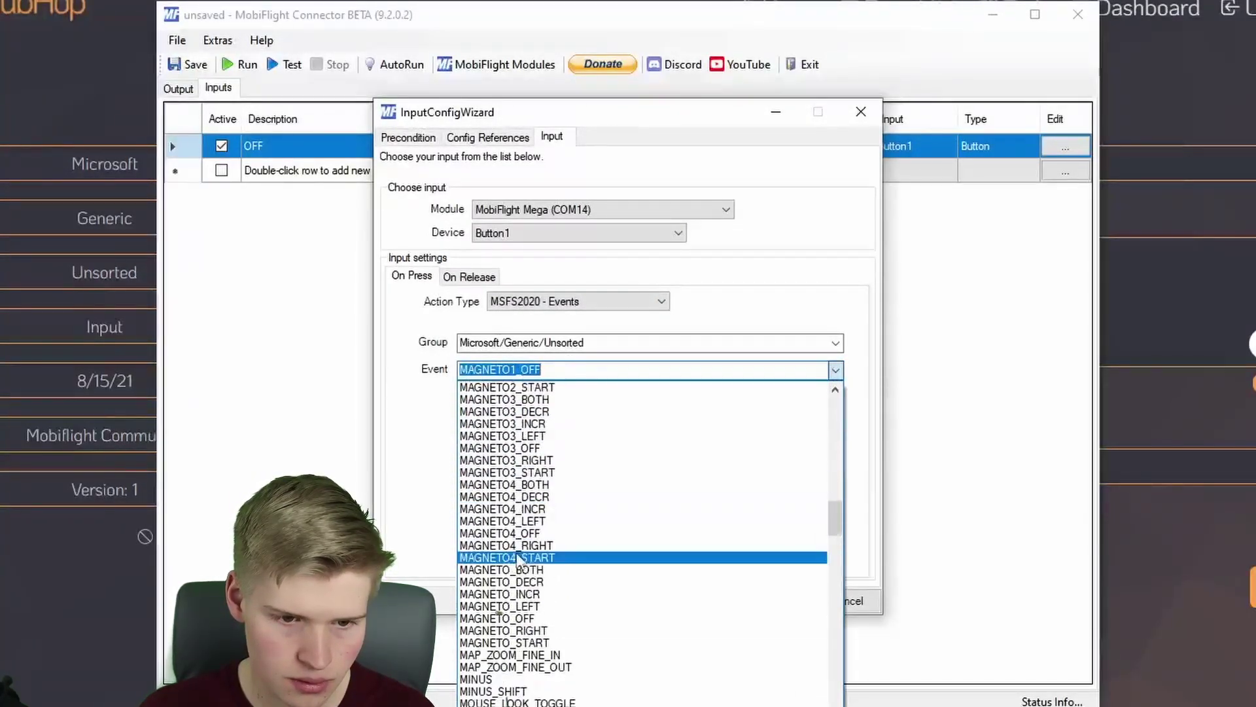
left_click(535, 619)
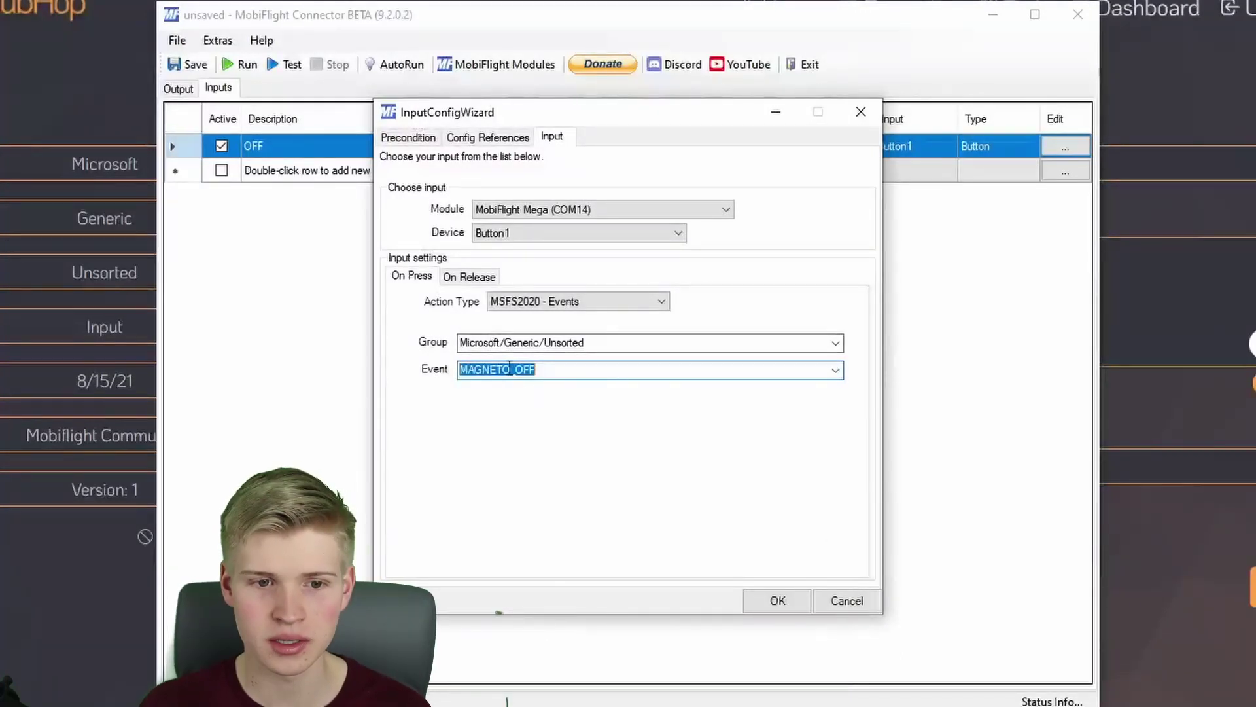
left_click(517, 368)
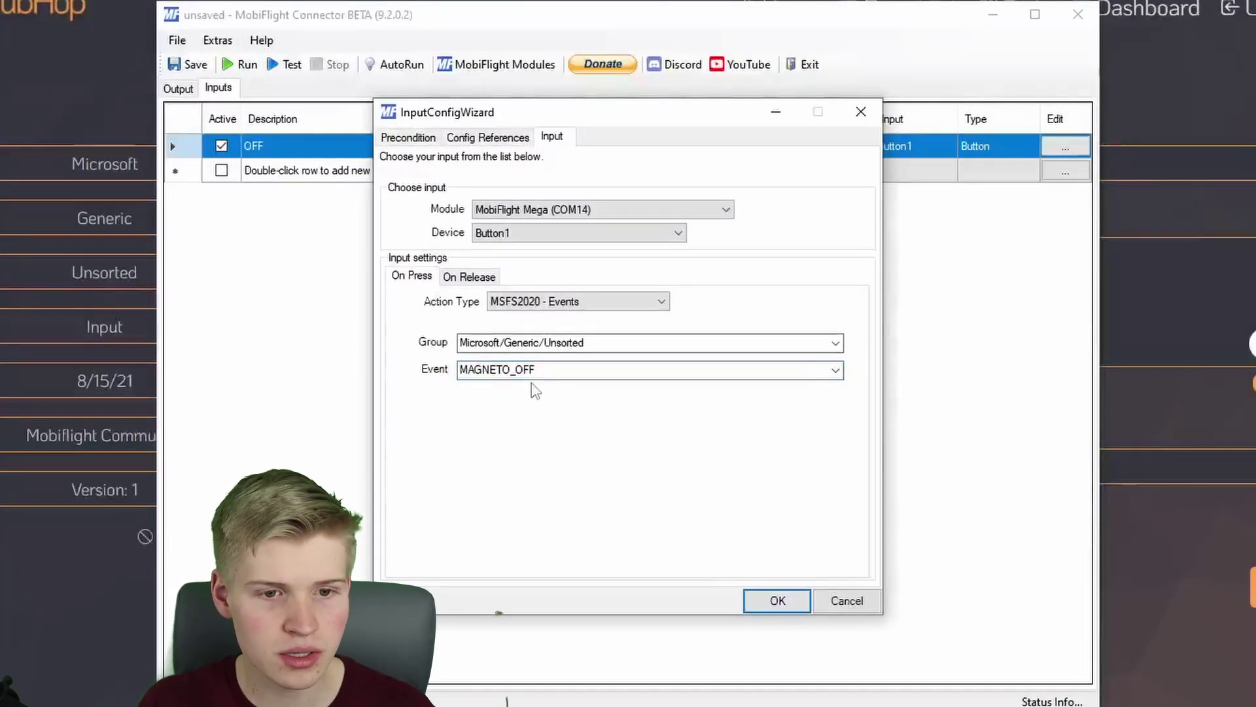
left_click_drag(537, 371, 415, 373)
left_click(779, 601)
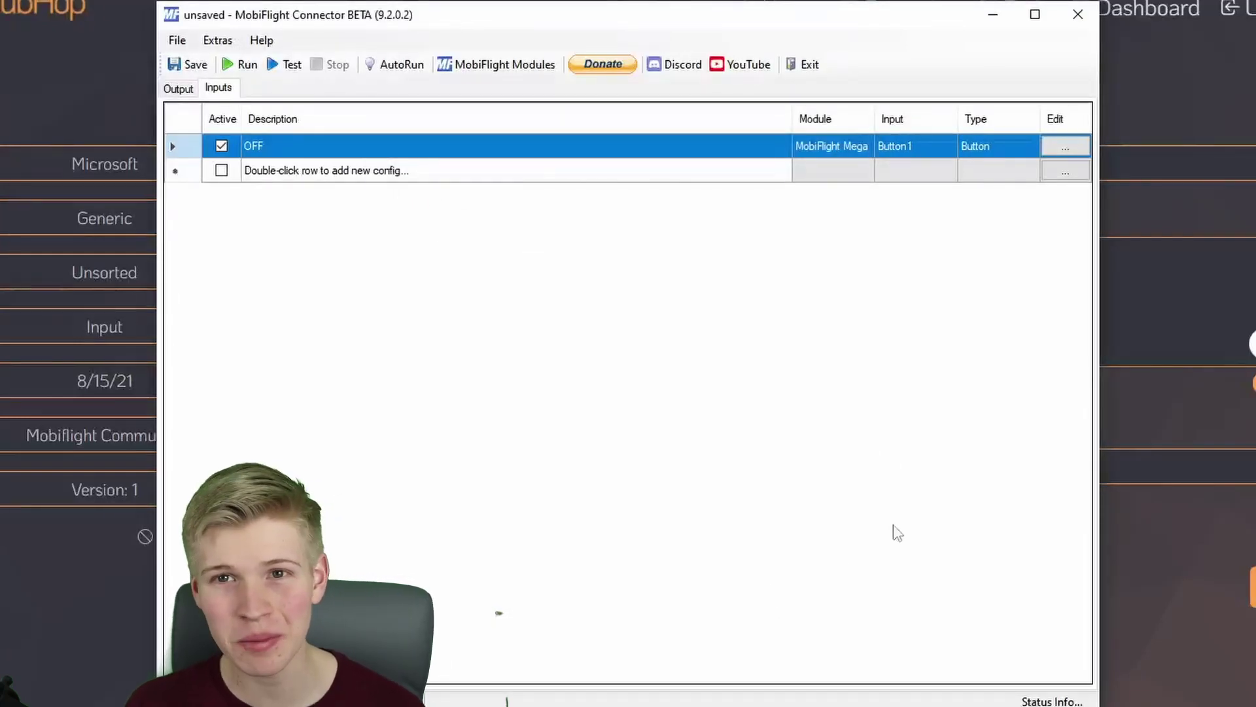
left_click(1066, 151)
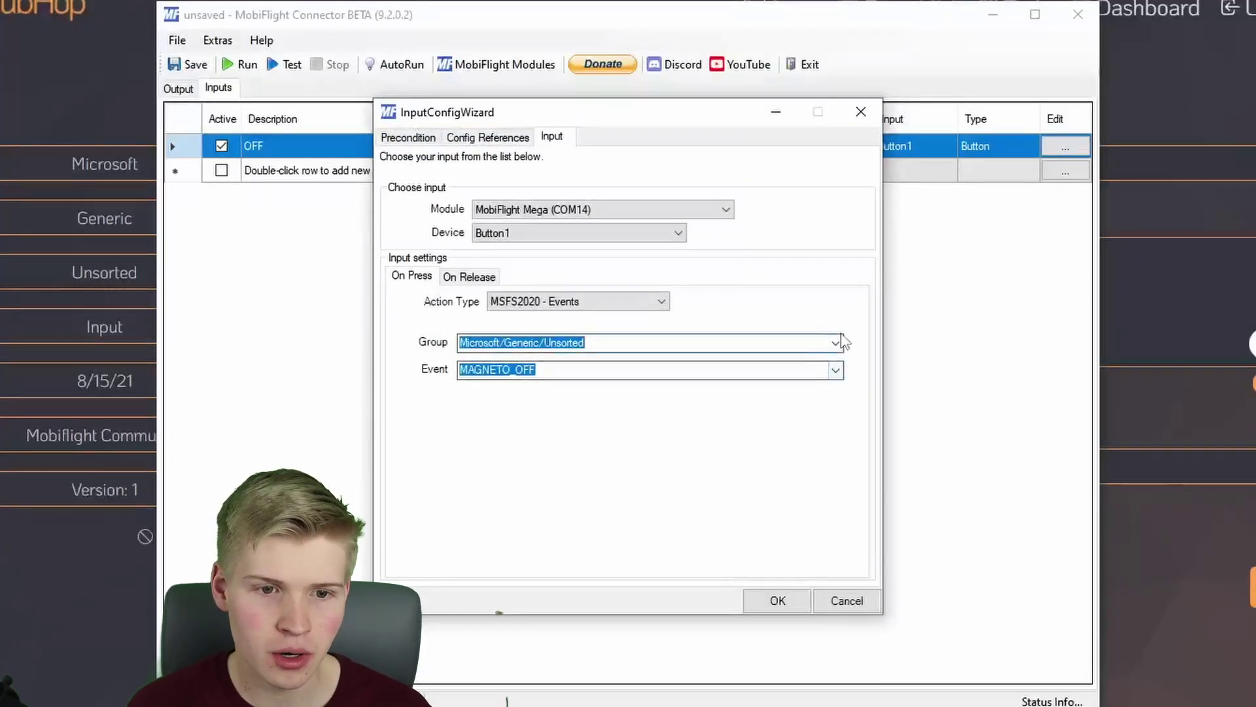
left_click(836, 372)
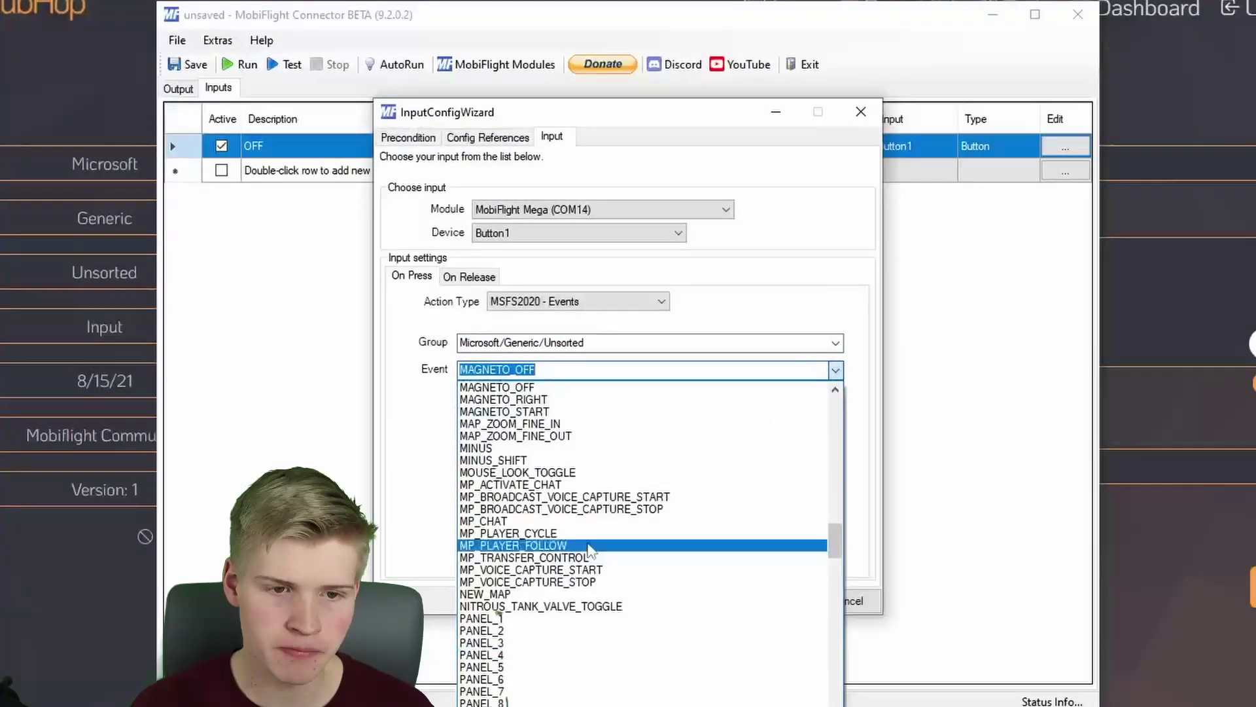
scroll(527, 419, "up", 9)
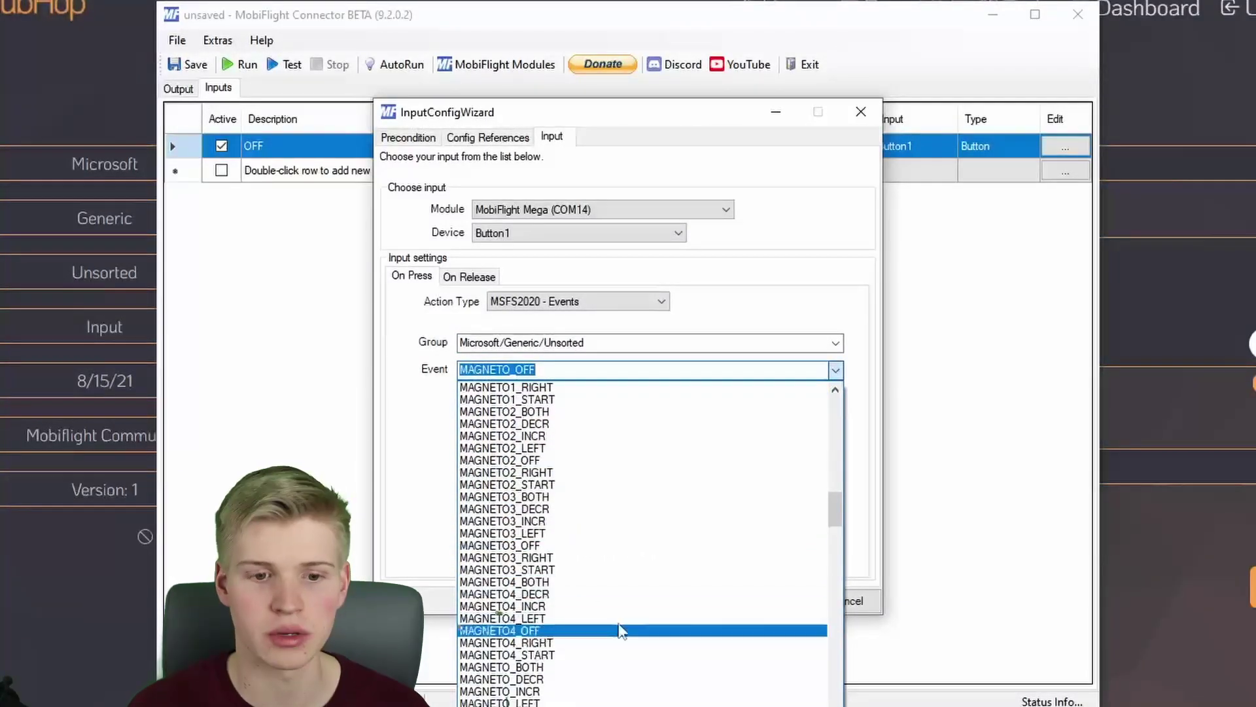
left_click(818, 298)
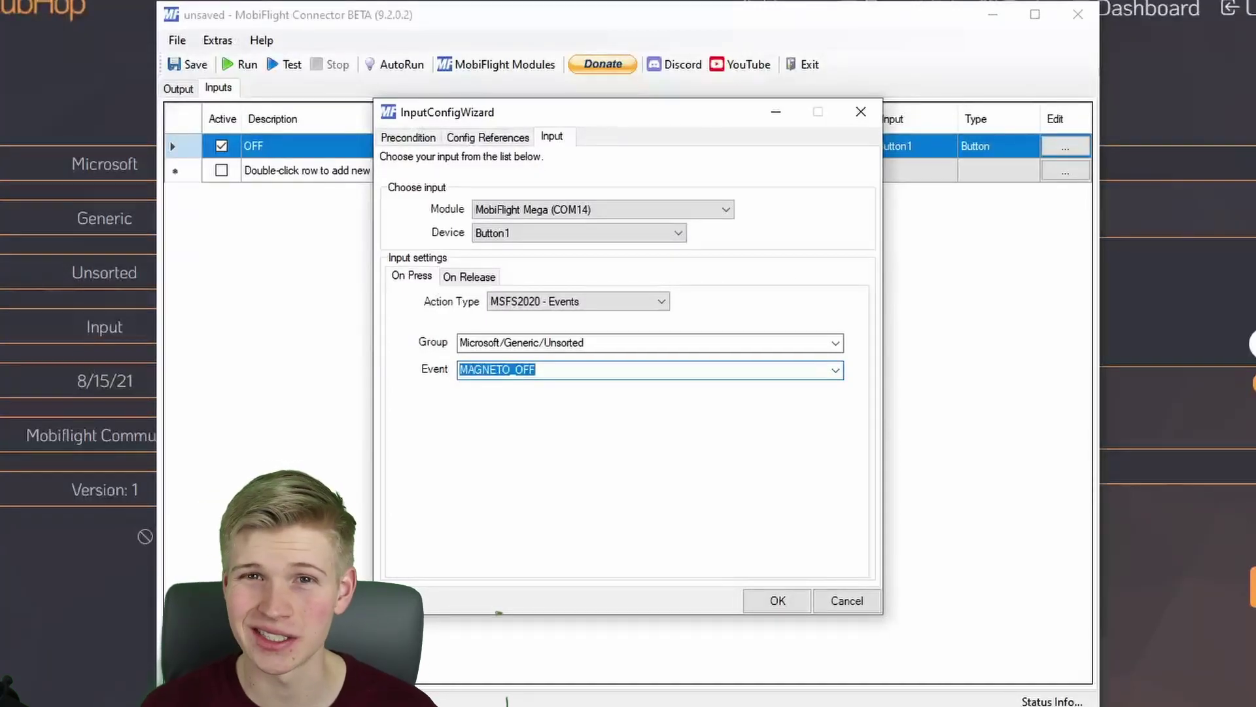
left_click(538, 370)
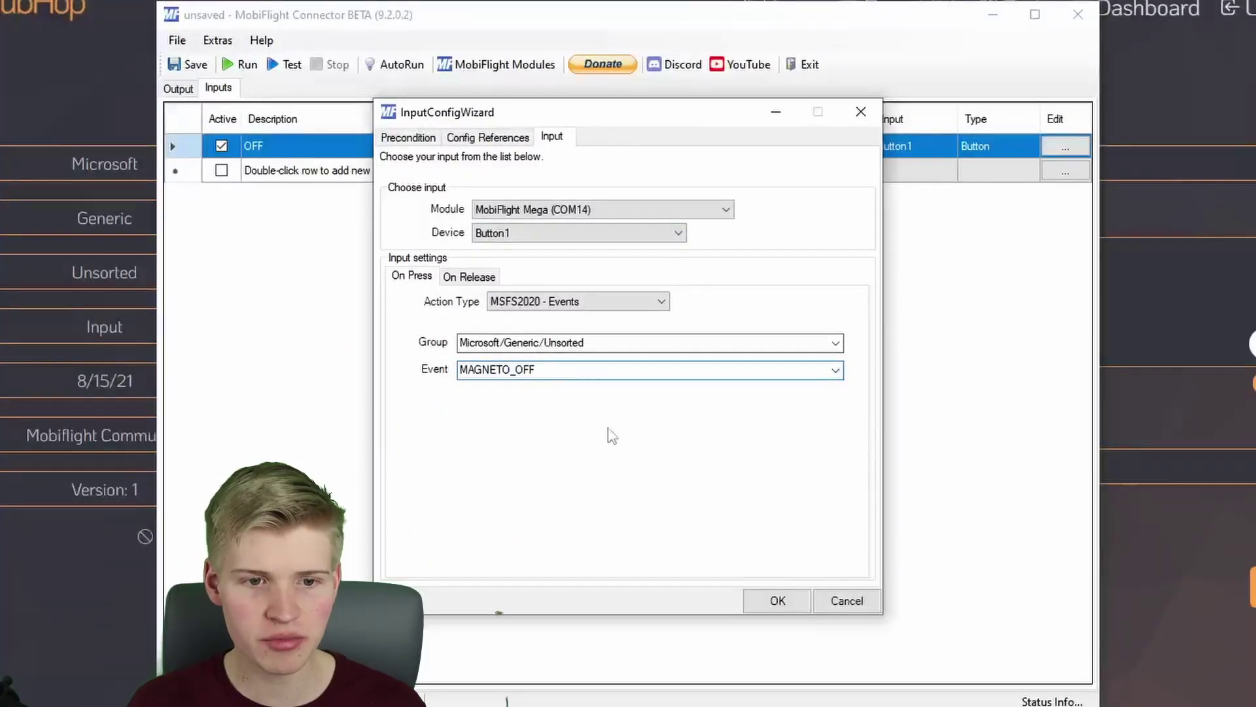
left_click(789, 609)
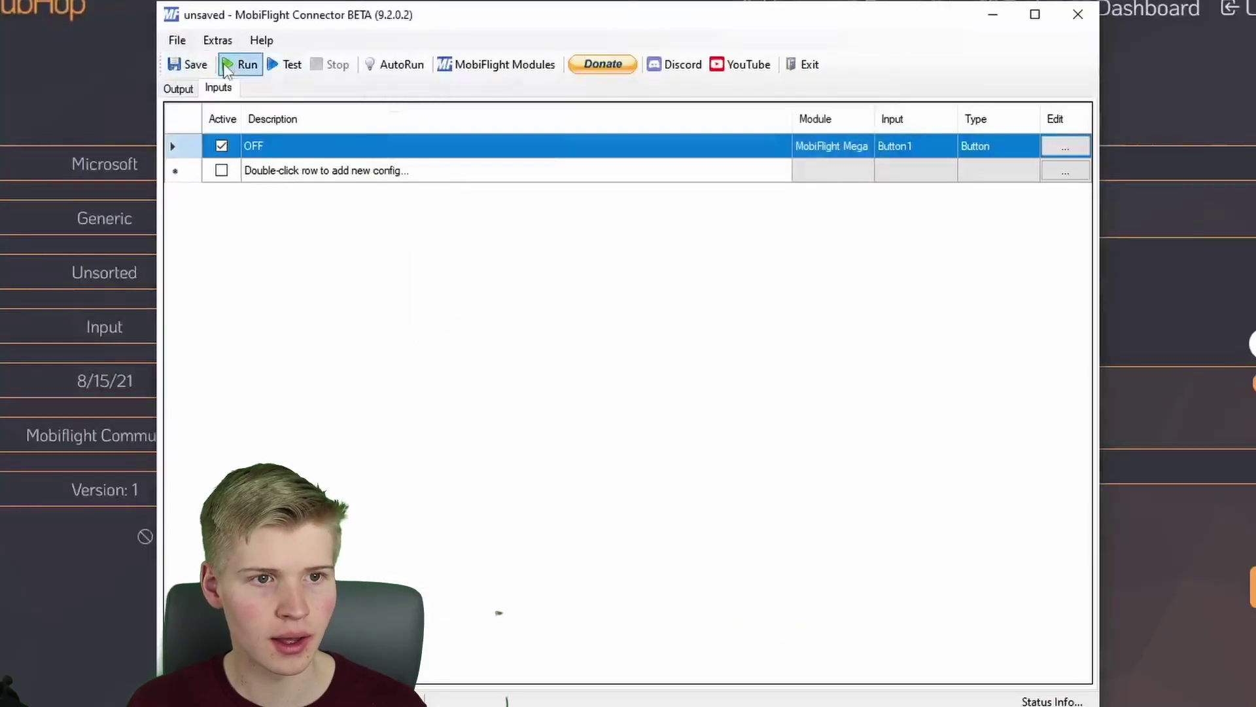
Step: Start MobiFlight's Run mode and tile the simulator on the left, connector on the right
left_click(240, 68)
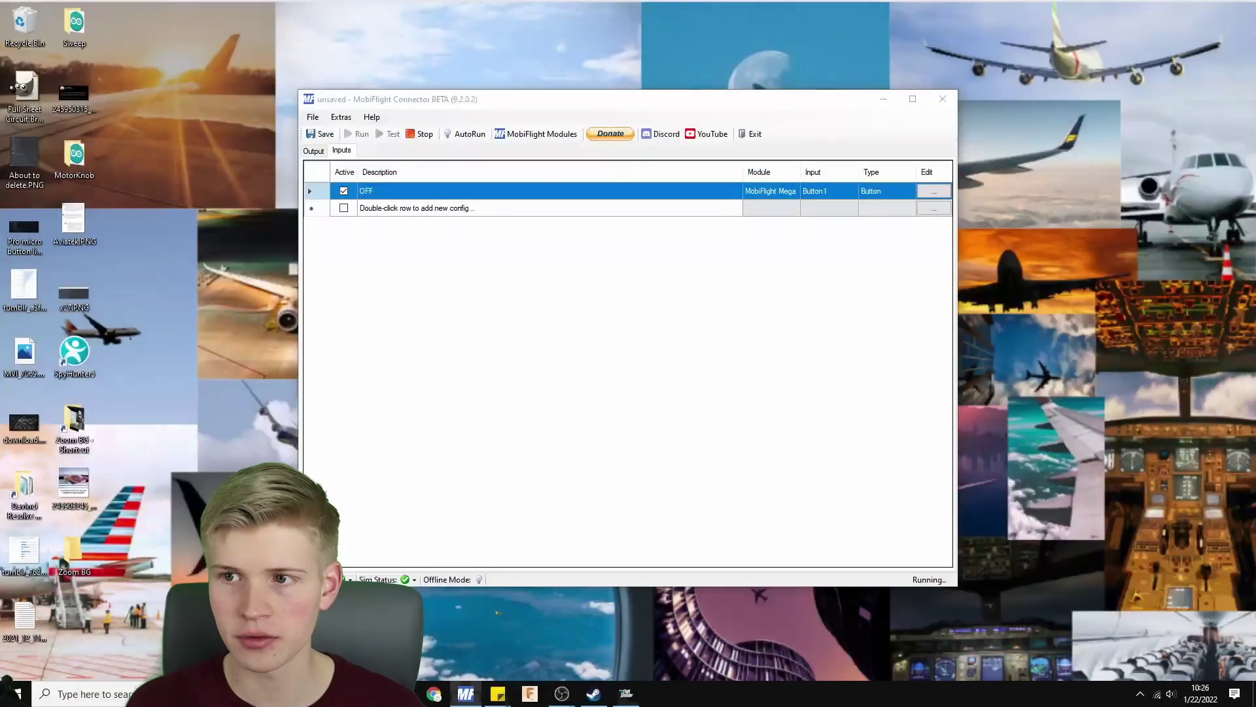
left_click_drag(1253, 196, 3, 200)
left_click(882, 229)
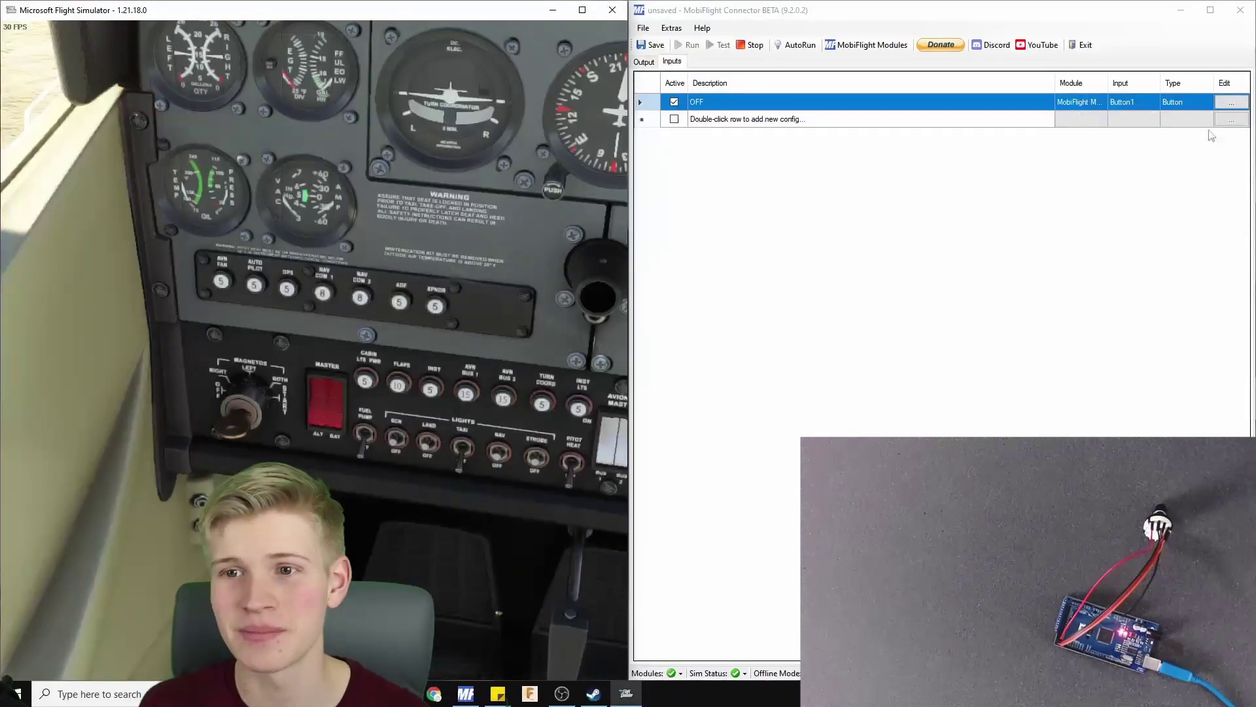
Step: Minimise the sim, maximise the connector, and duplicate the OFF row to rename the copy
left_click(553, 11)
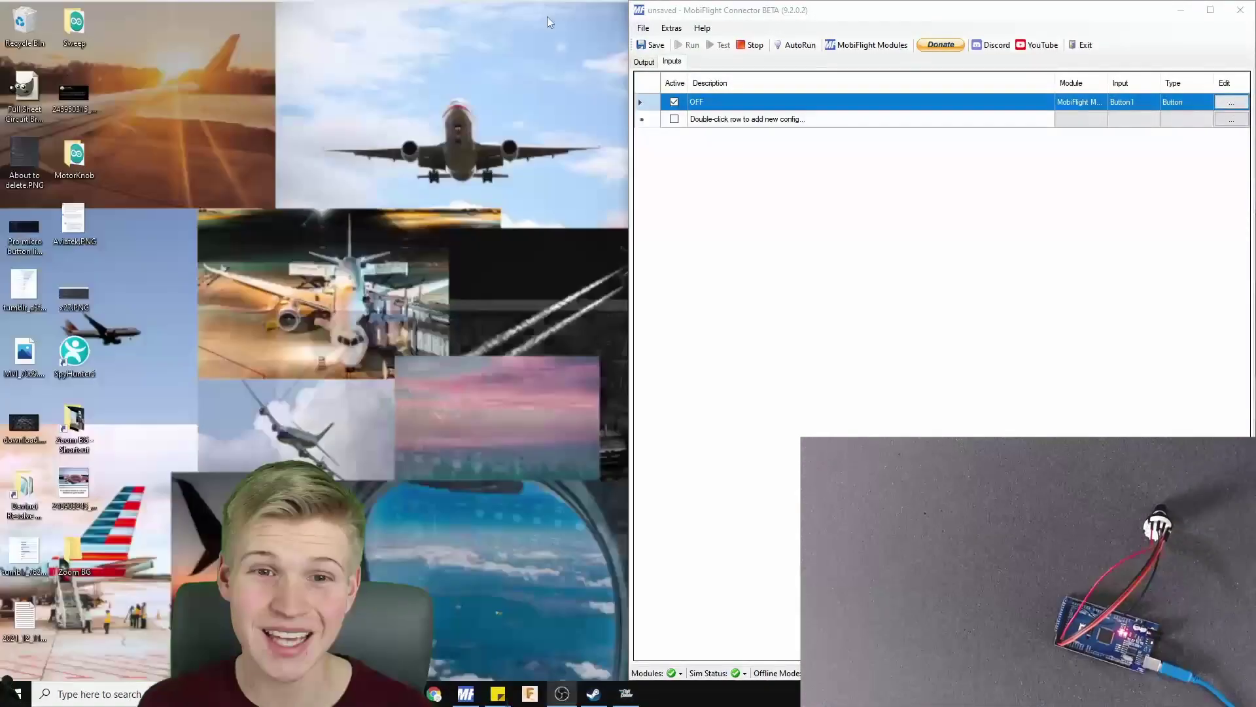
left_click_drag(968, 14, 580, 3)
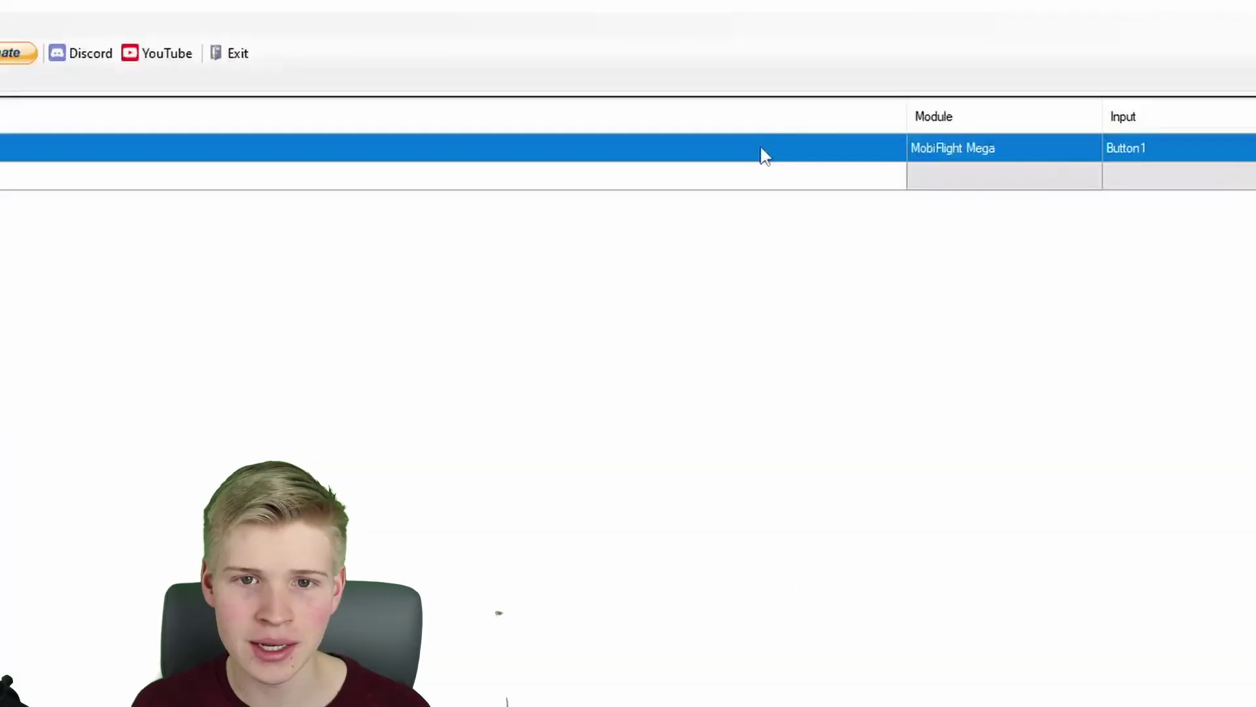
right_click(772, 98)
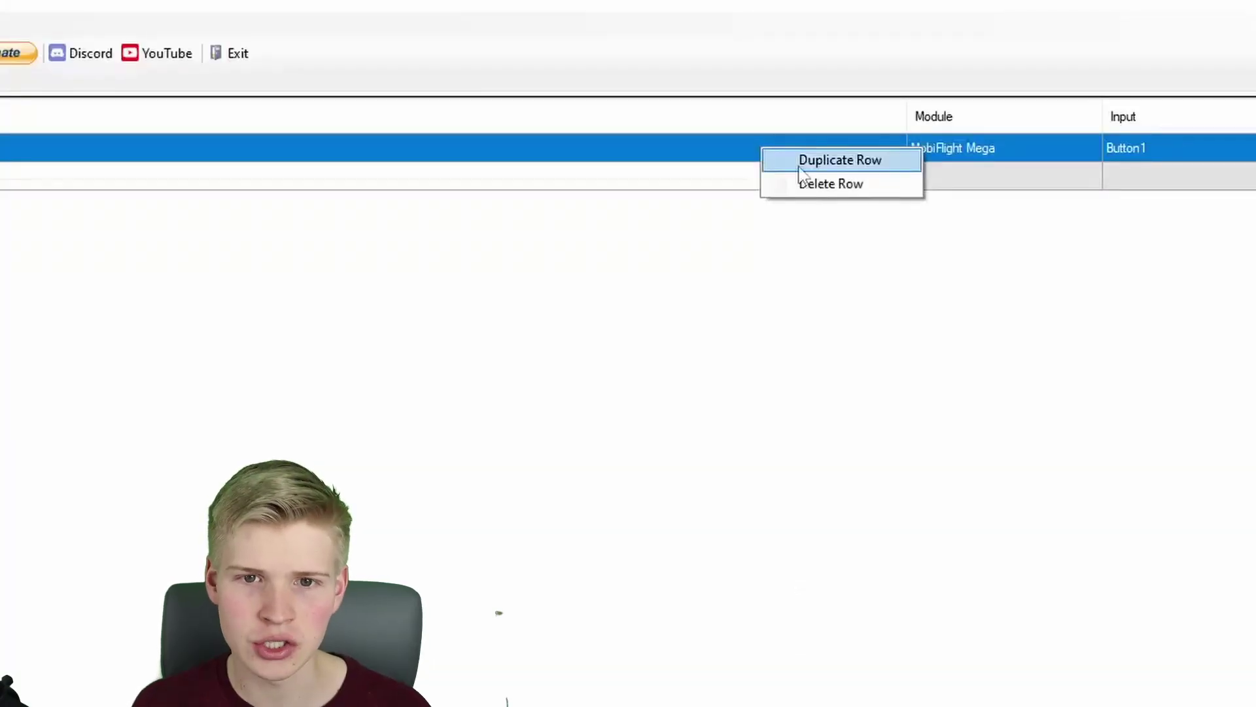
left_click(800, 168)
double_click(98, 115)
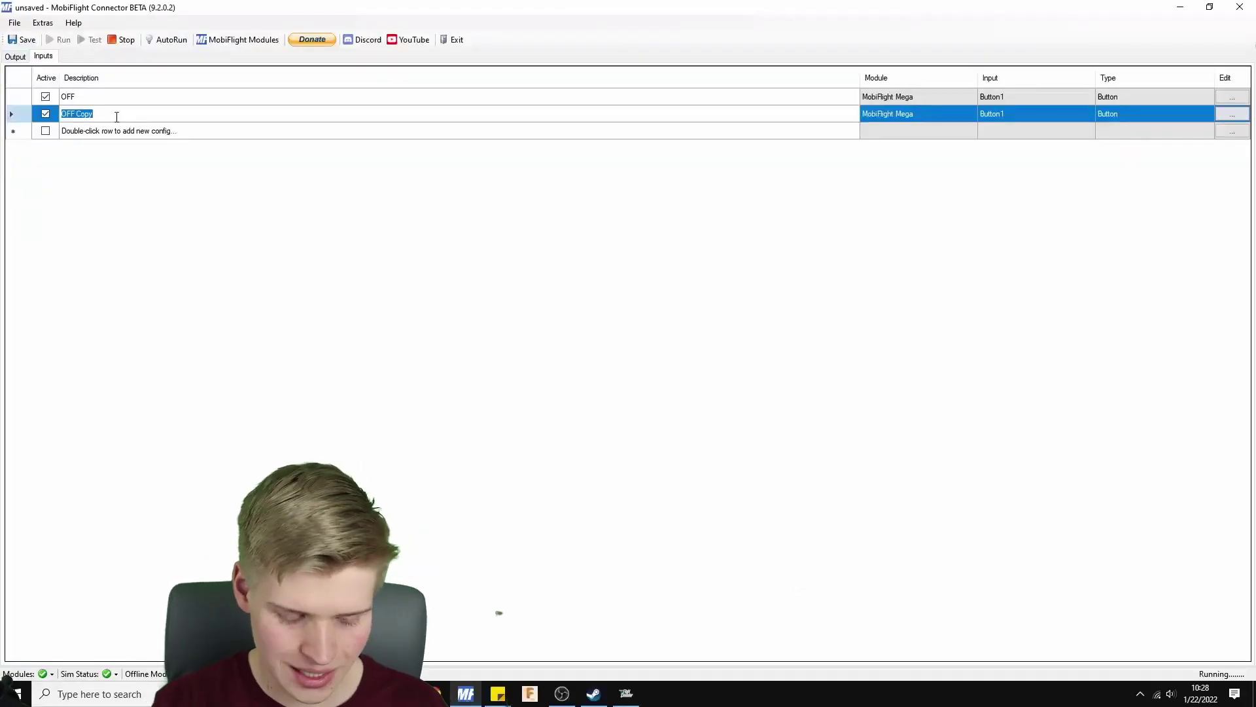
Step: Rename the copied input's description to RIGHT
type("Rig")
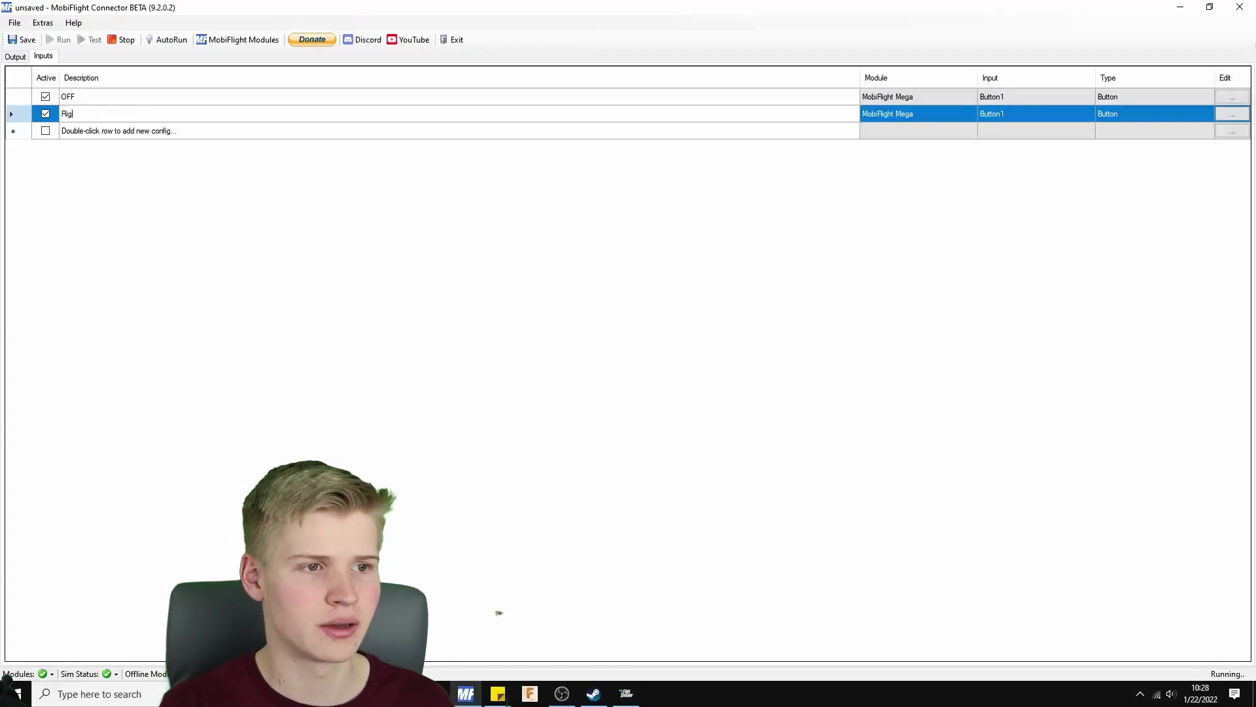
key("BackSpace")
key("BackSpace")
type("IGHT")
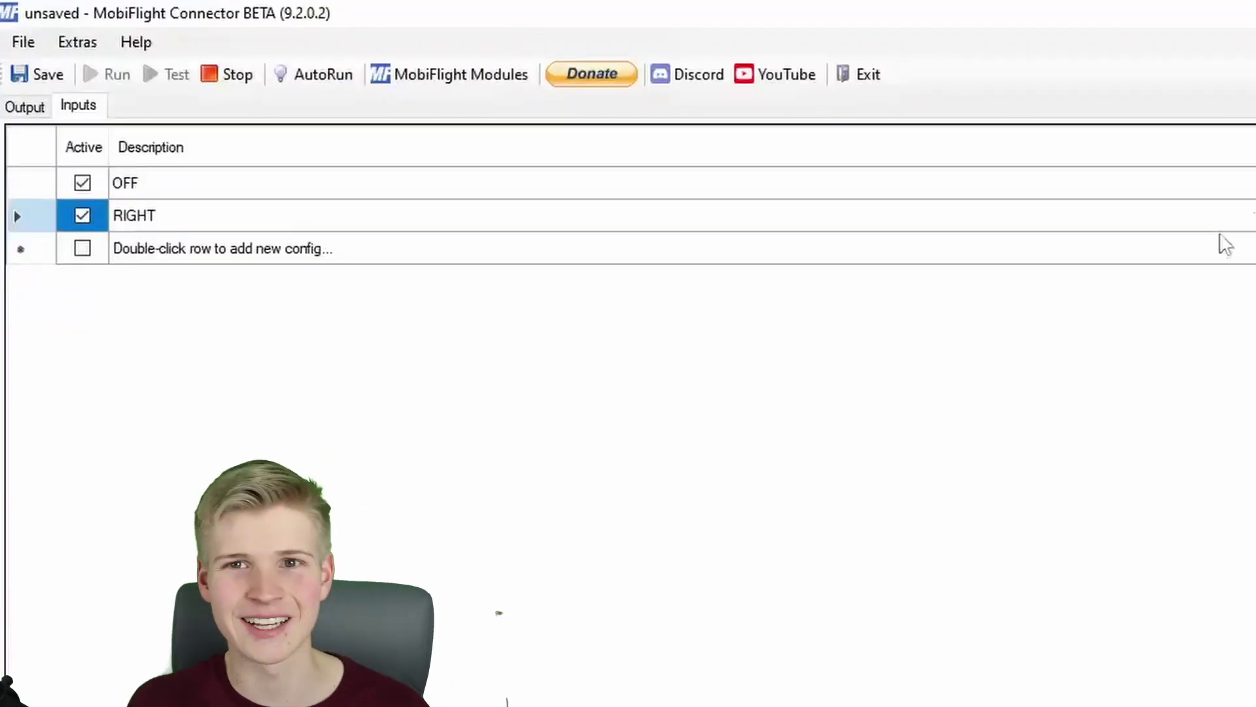
key("Return")
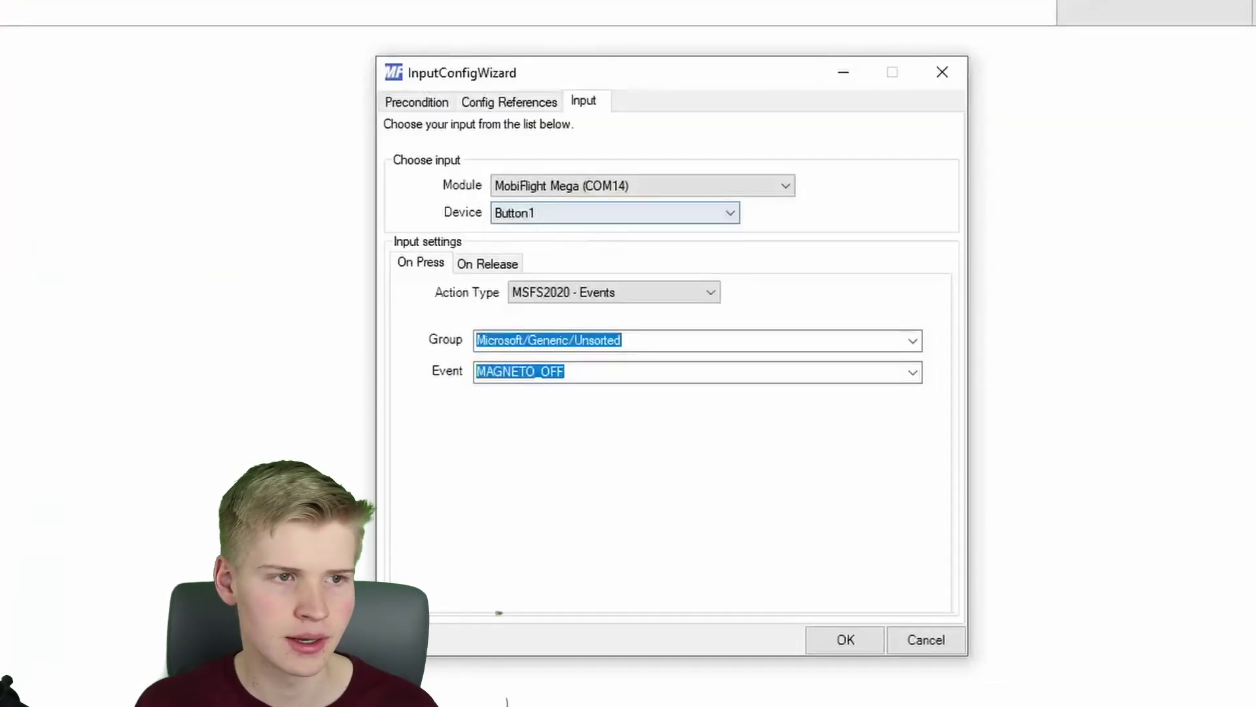
Step: Assign Button2 and the MAGNETO_RIGHT press event to the RIGHT input
left_click(549, 217)
left_click(523, 227)
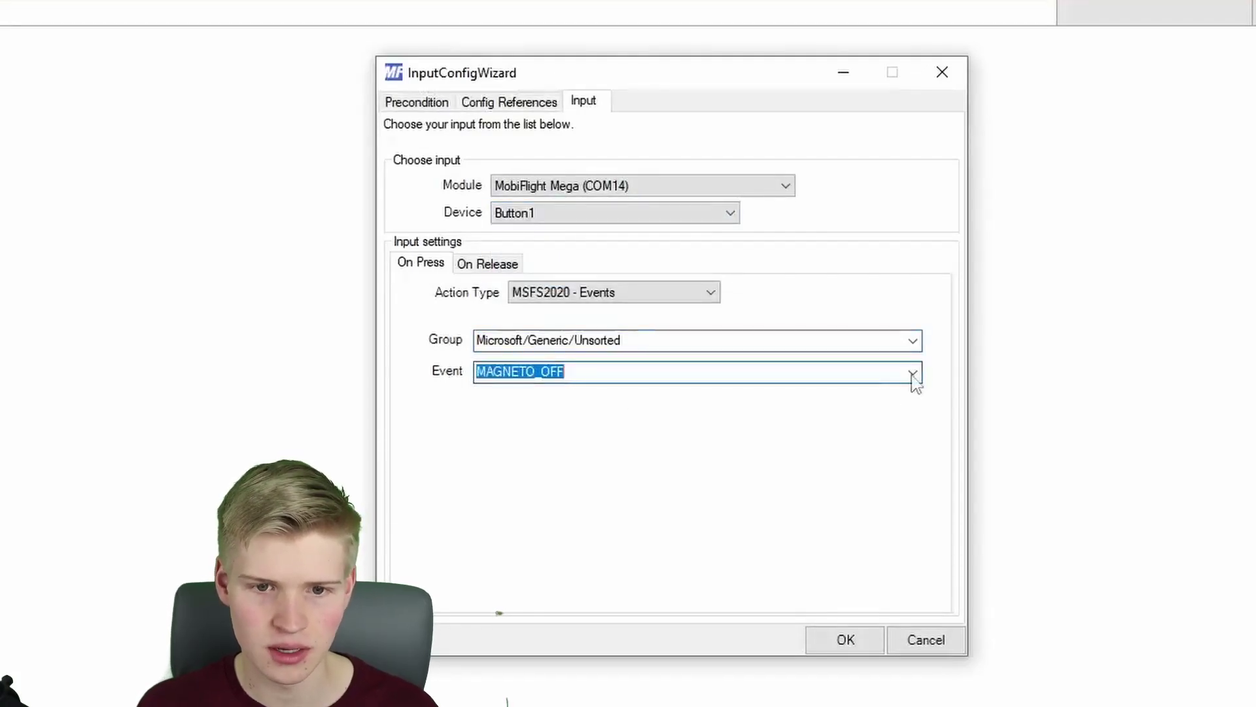
left_click(514, 211)
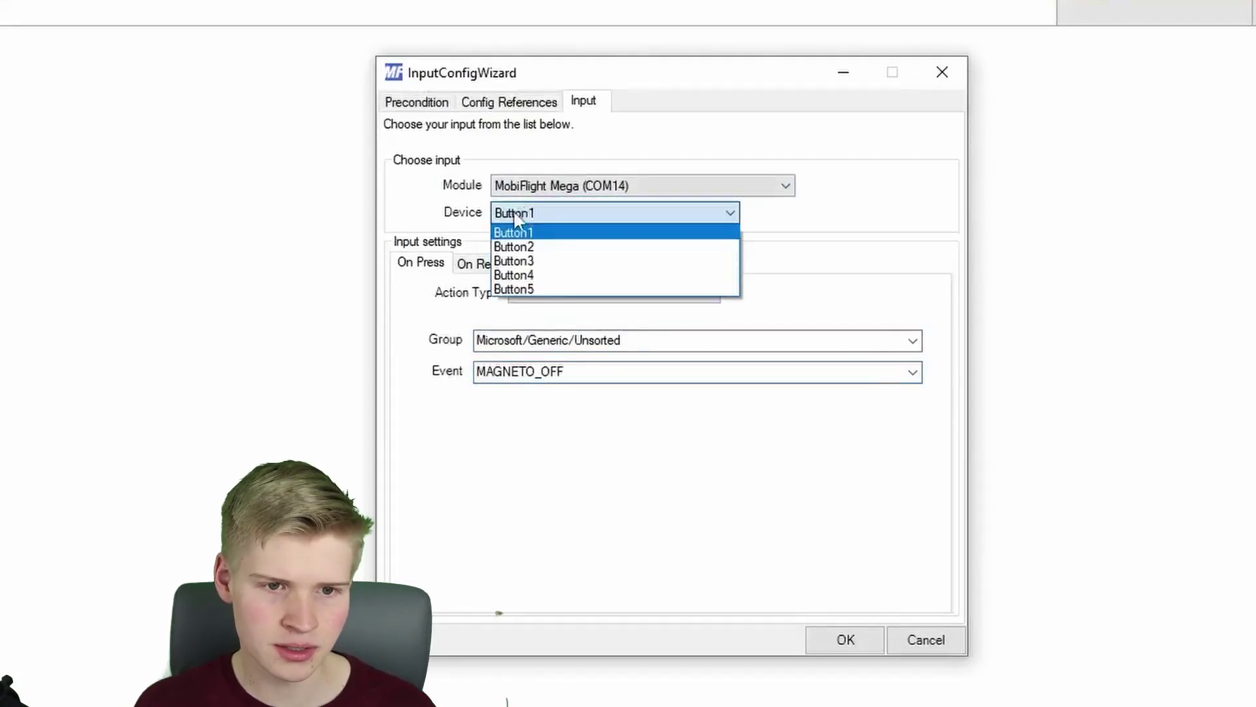
left_click(531, 247)
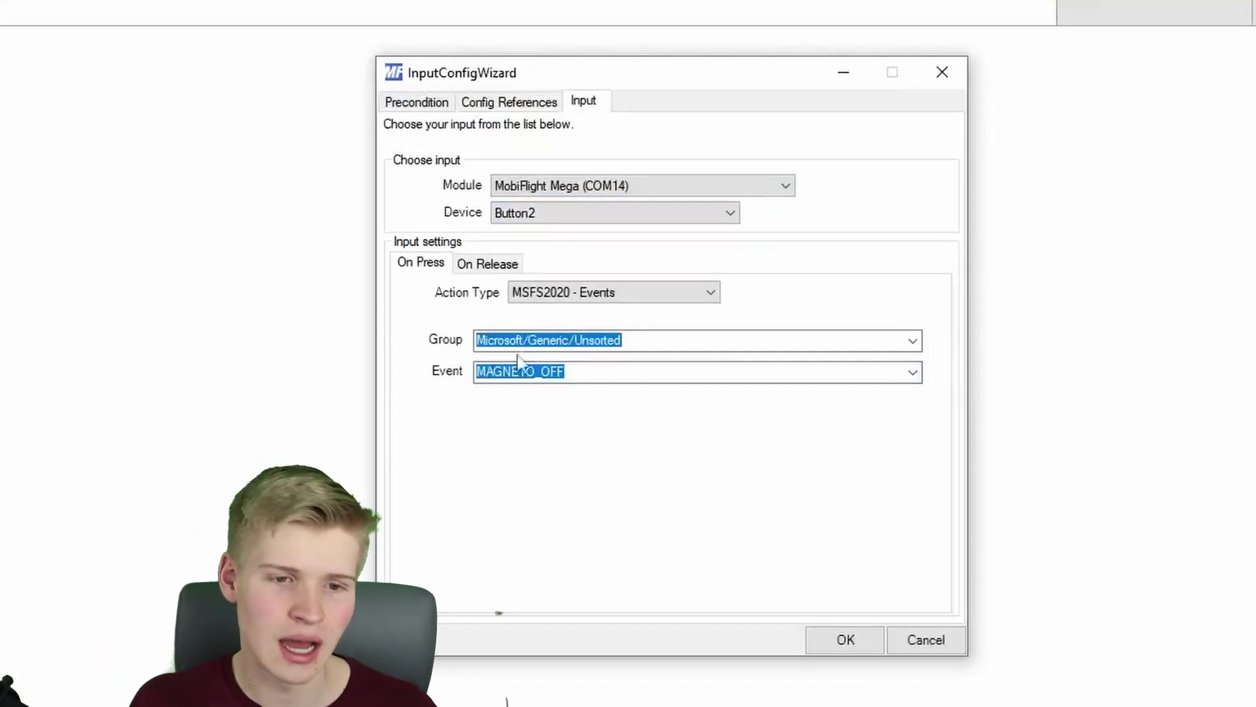
left_click(913, 372)
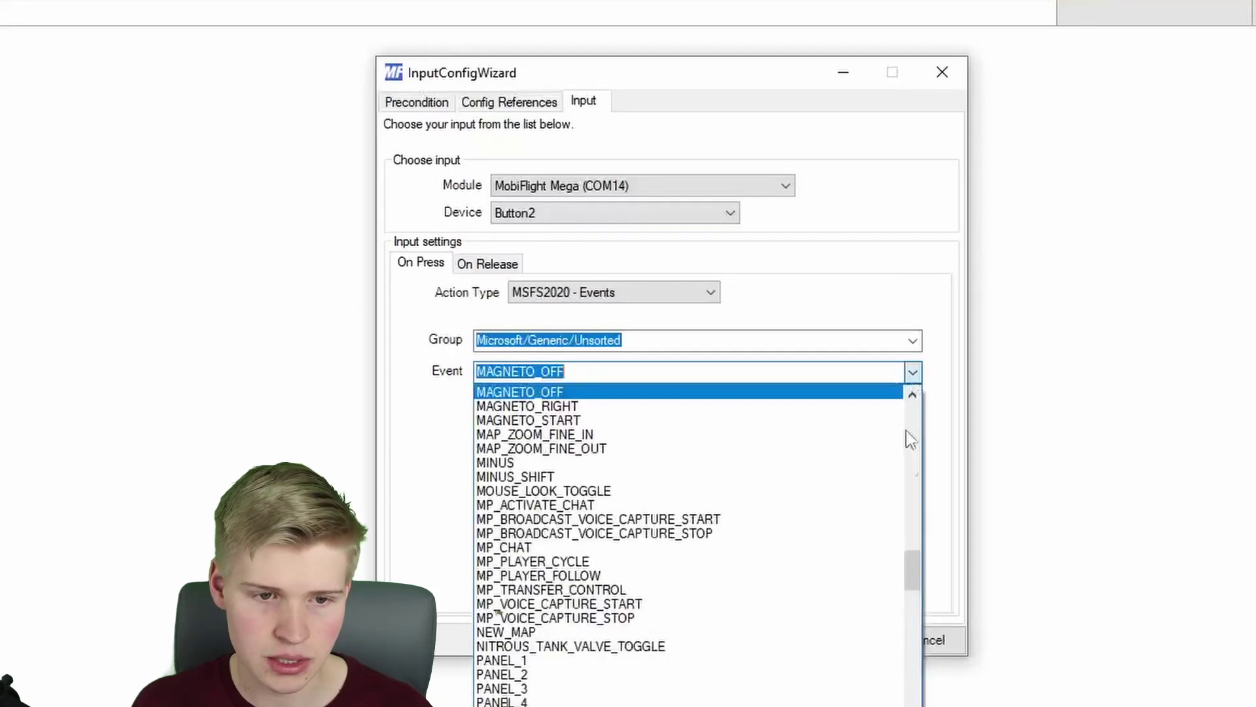
scroll(668, 428, "up", 1)
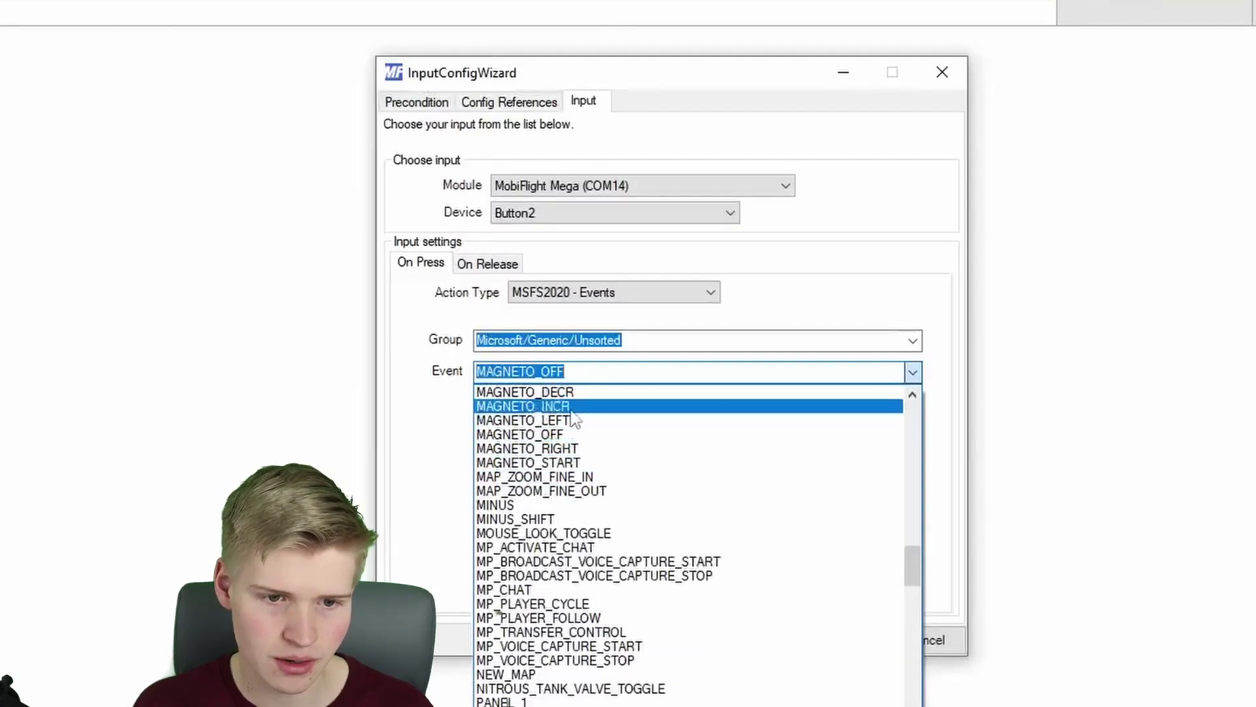
left_click(553, 449)
left_click(864, 640)
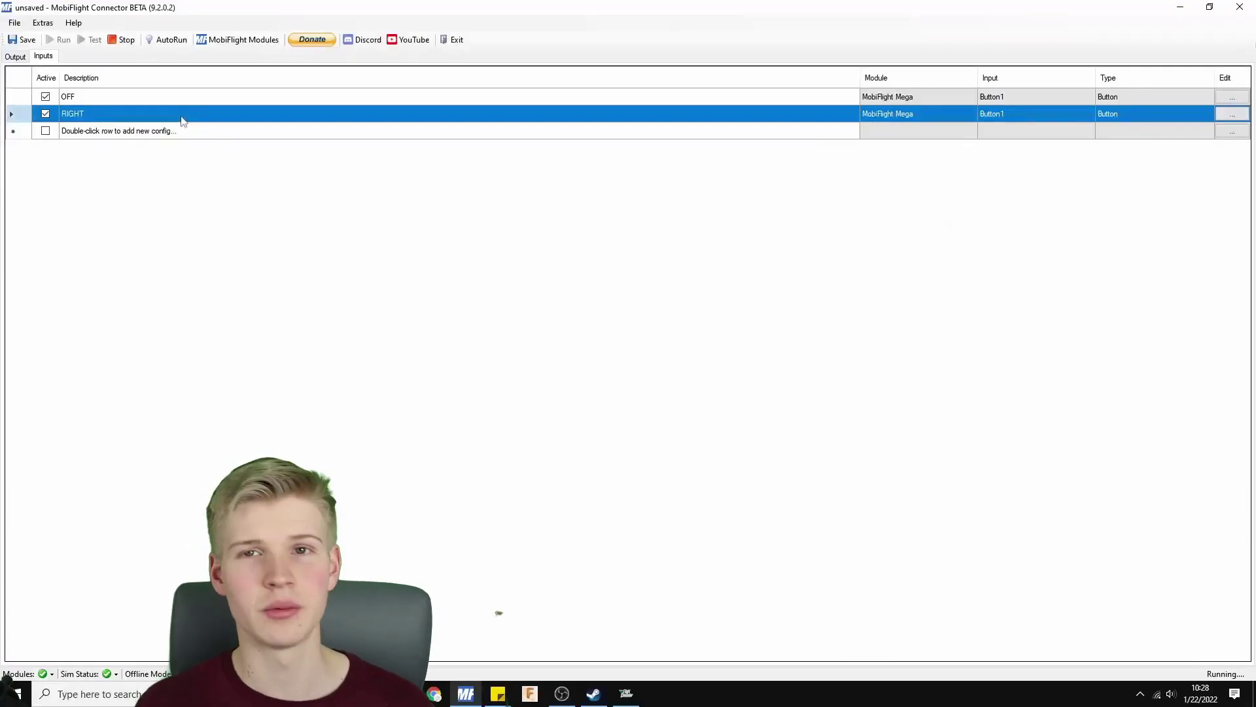
Step: Duplicate the RIGHT row, then duplicate RIGHT Copy to make a second copy
right_click(138, 120)
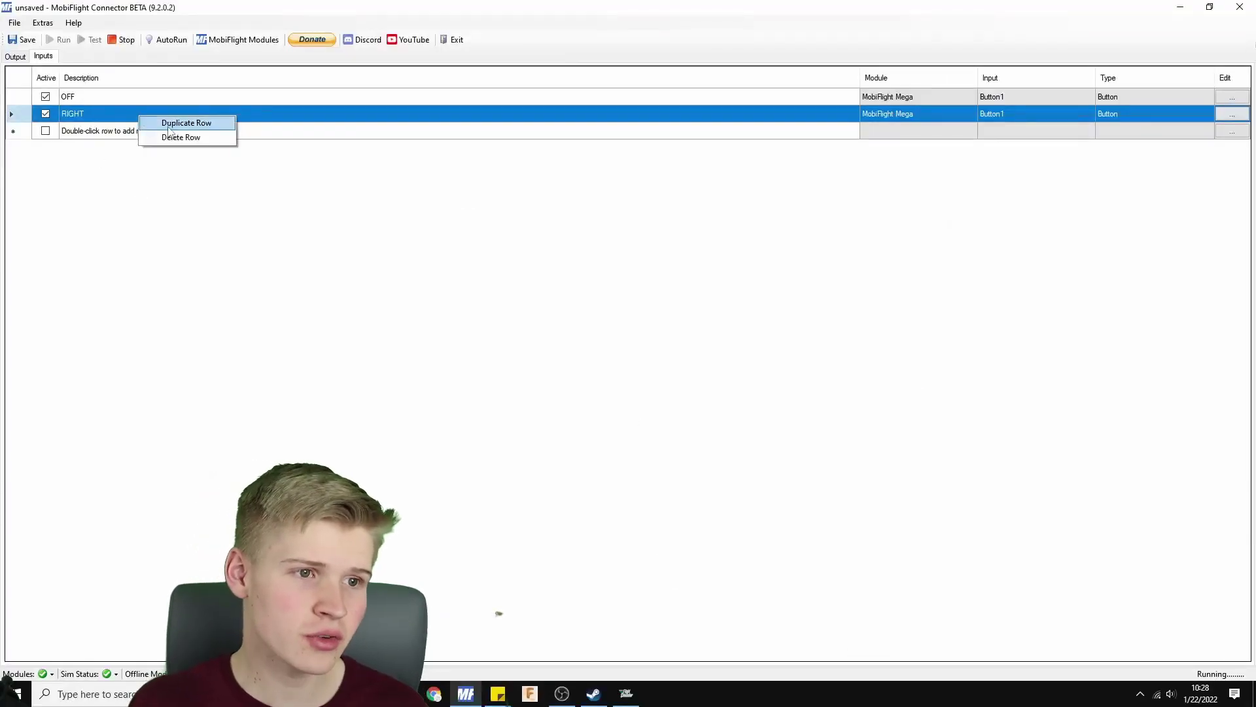
left_click(160, 122)
left_click(127, 134)
right_click(129, 135)
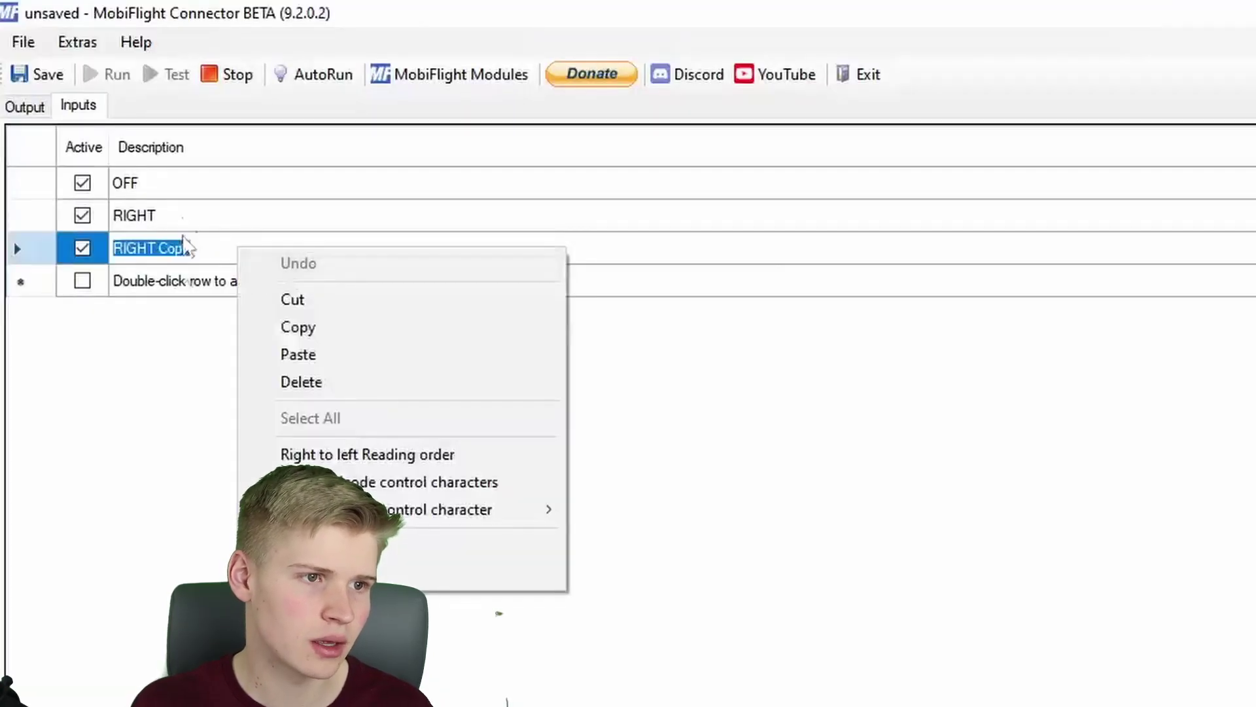
left_click(276, 261)
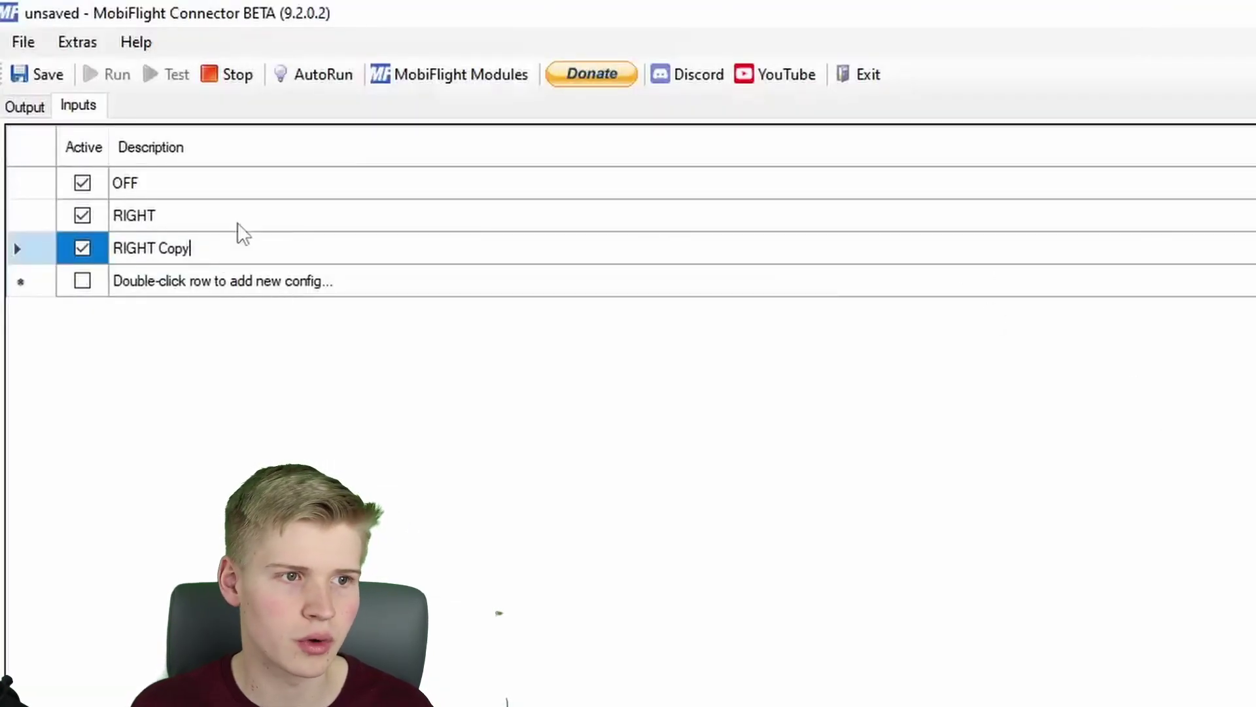
left_click(210, 215)
left_click(207, 245)
right_click(207, 244)
left_click(261, 259)
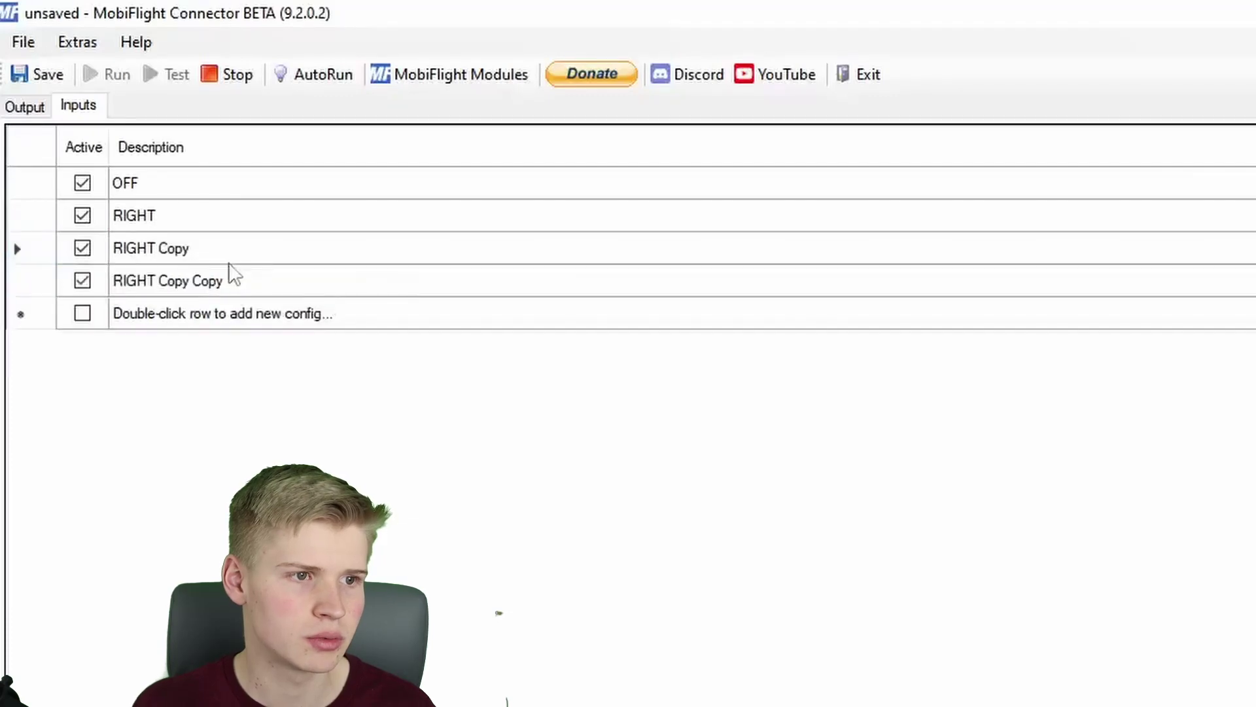
Step: Duplicate RIGHT Copy Copy to create a fifth magneto input row
right_click(224, 286)
left_click(155, 220)
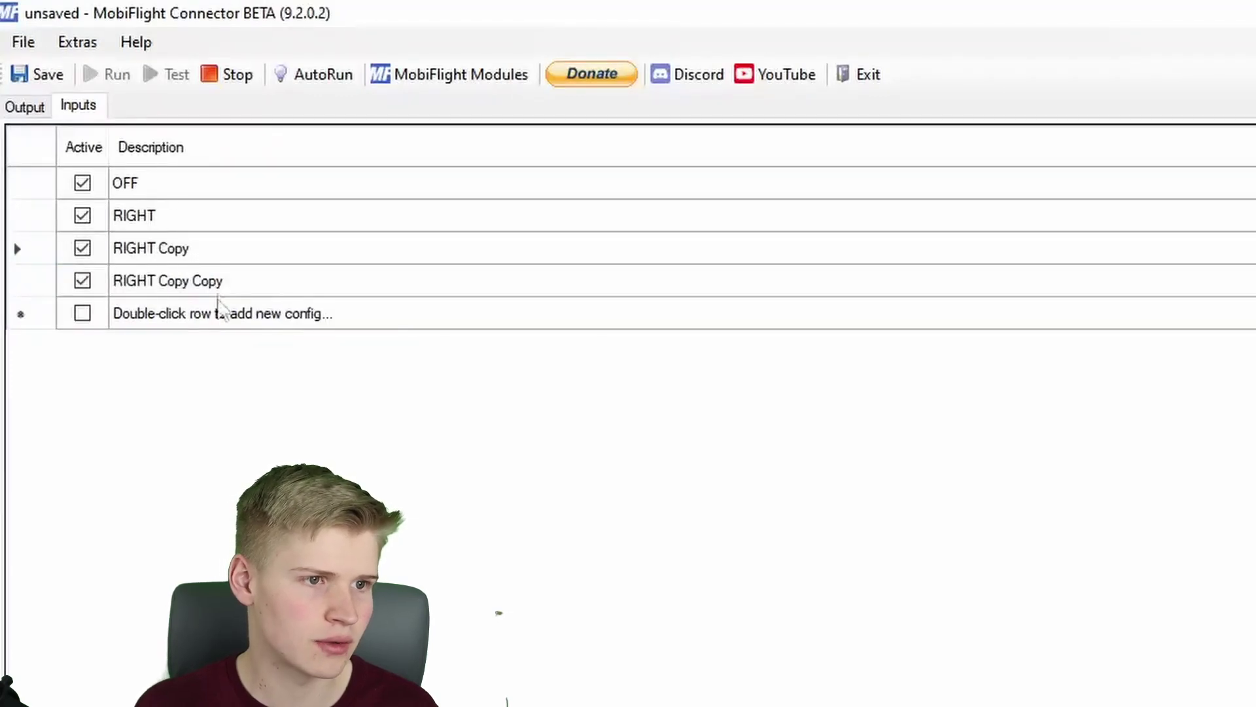
right_click(163, 280)
left_click(220, 309)
left_click(197, 286)
left_click(275, 281)
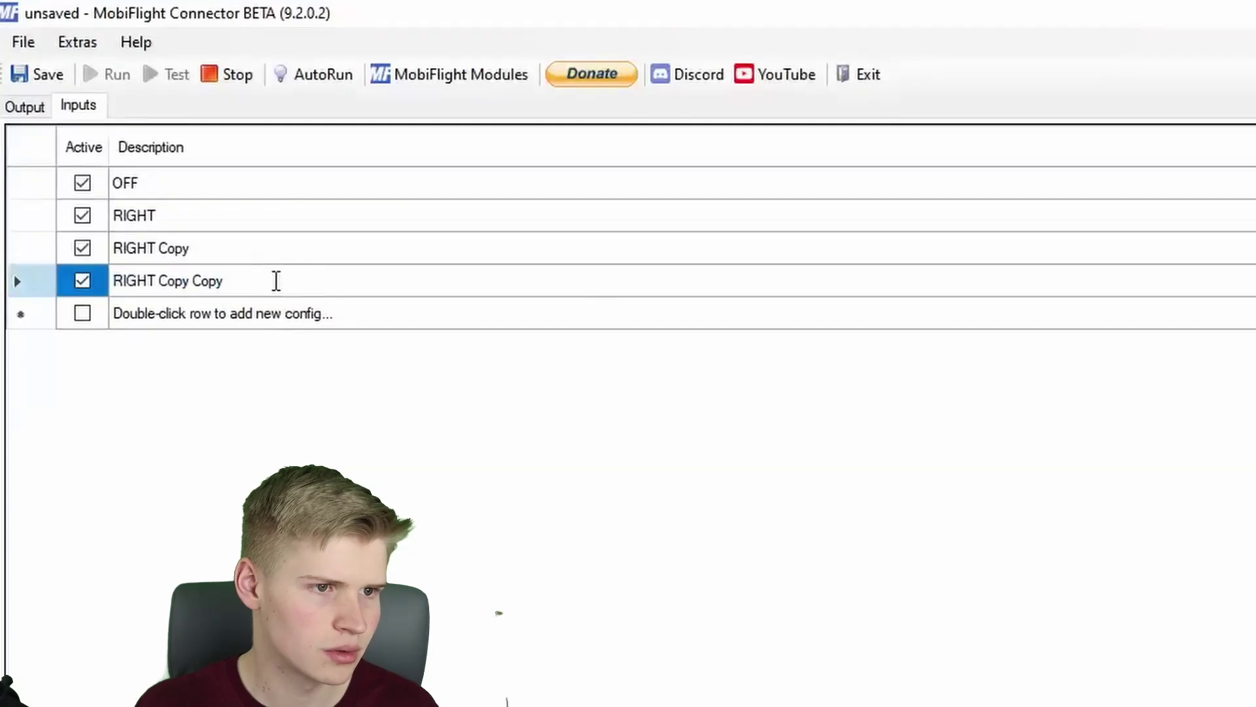
left_click(151, 257)
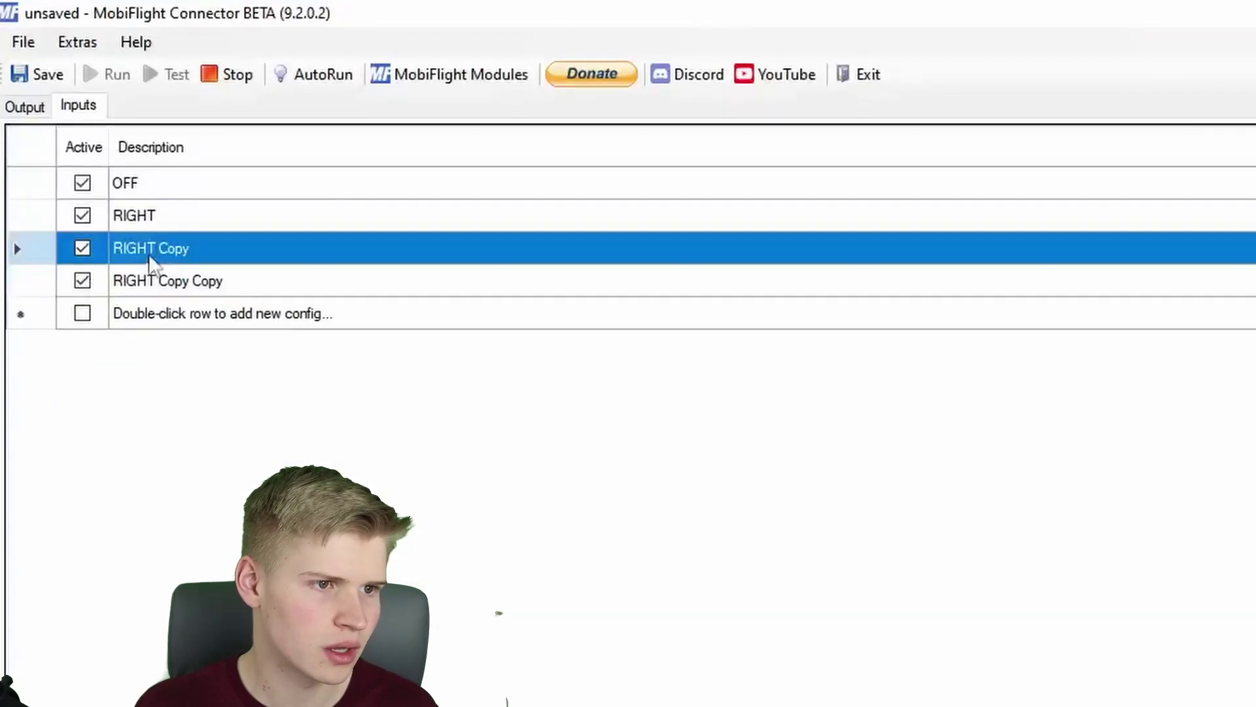
right_click(172, 286)
left_click(197, 298)
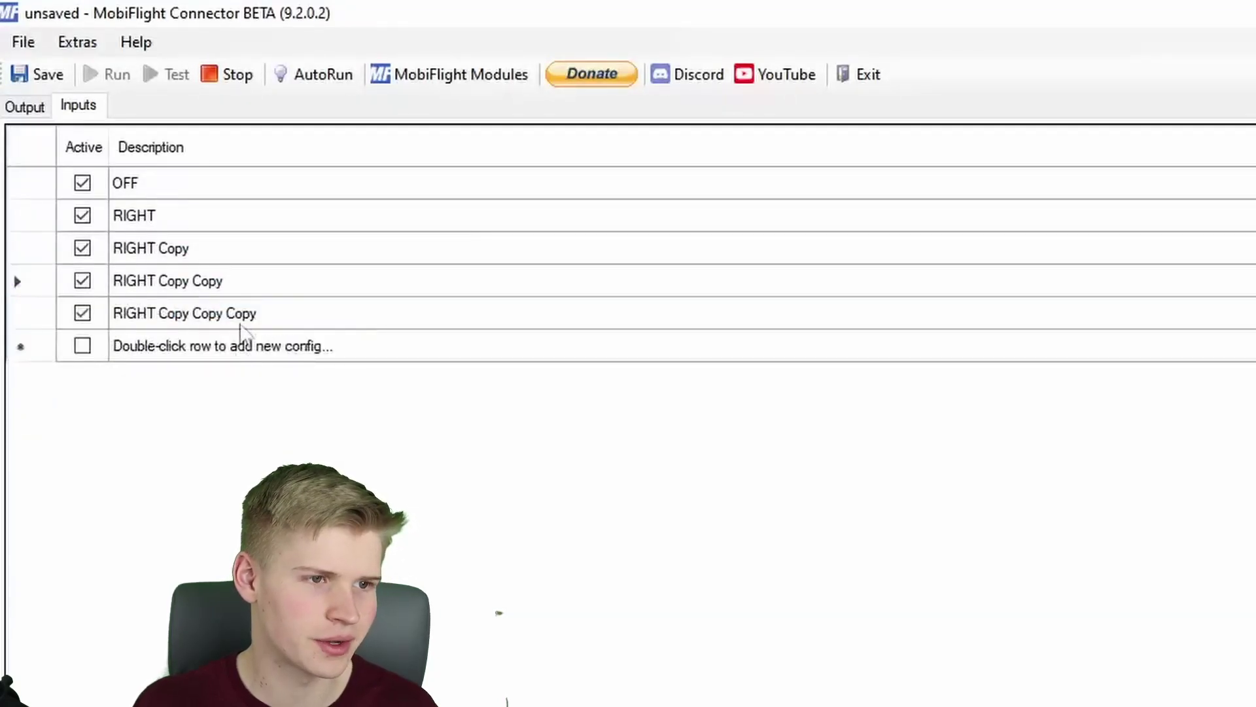
left_click(235, 302)
left_click(172, 251)
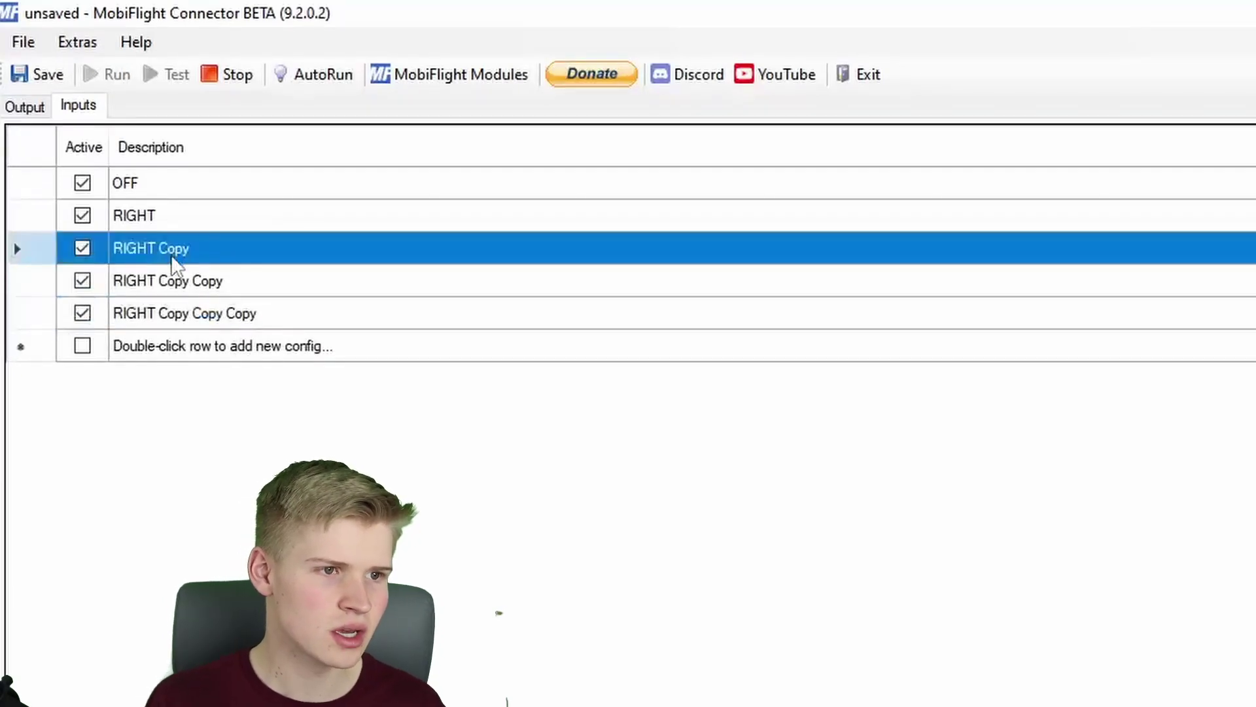
Step: Rename the three copied rows LEFT, BOTH and START
left_click(171, 254)
type("LEFT")
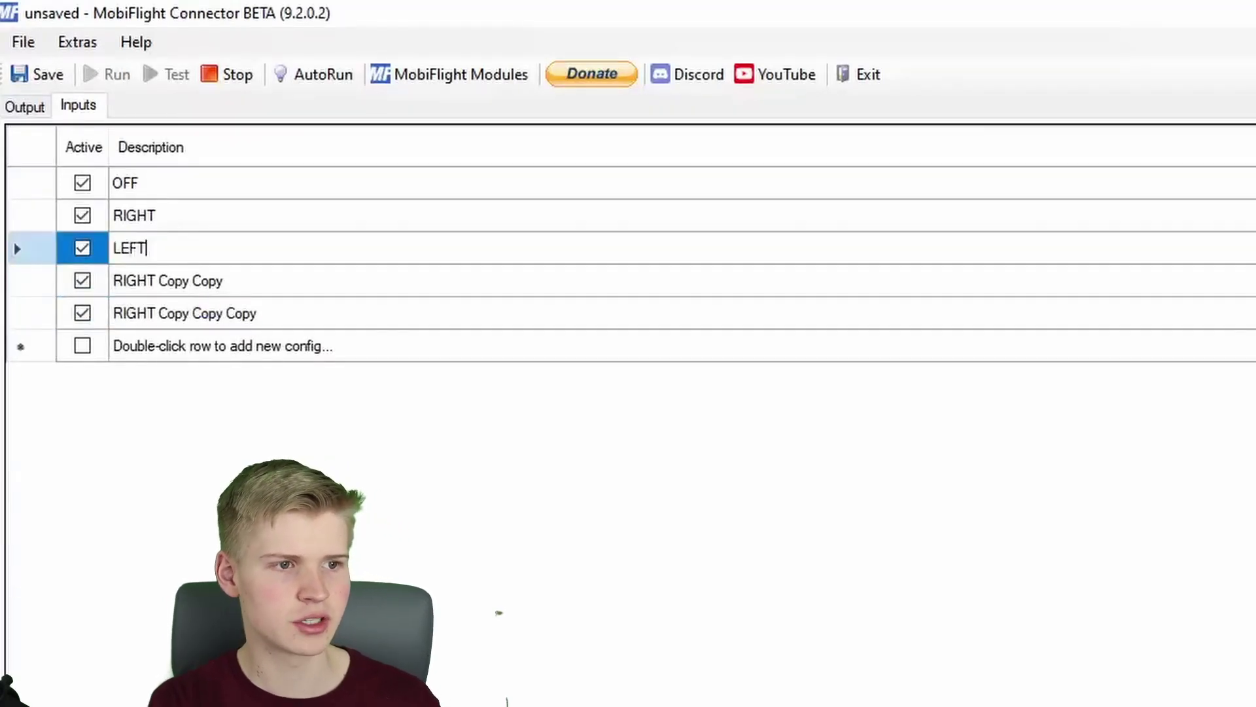
key("Down")
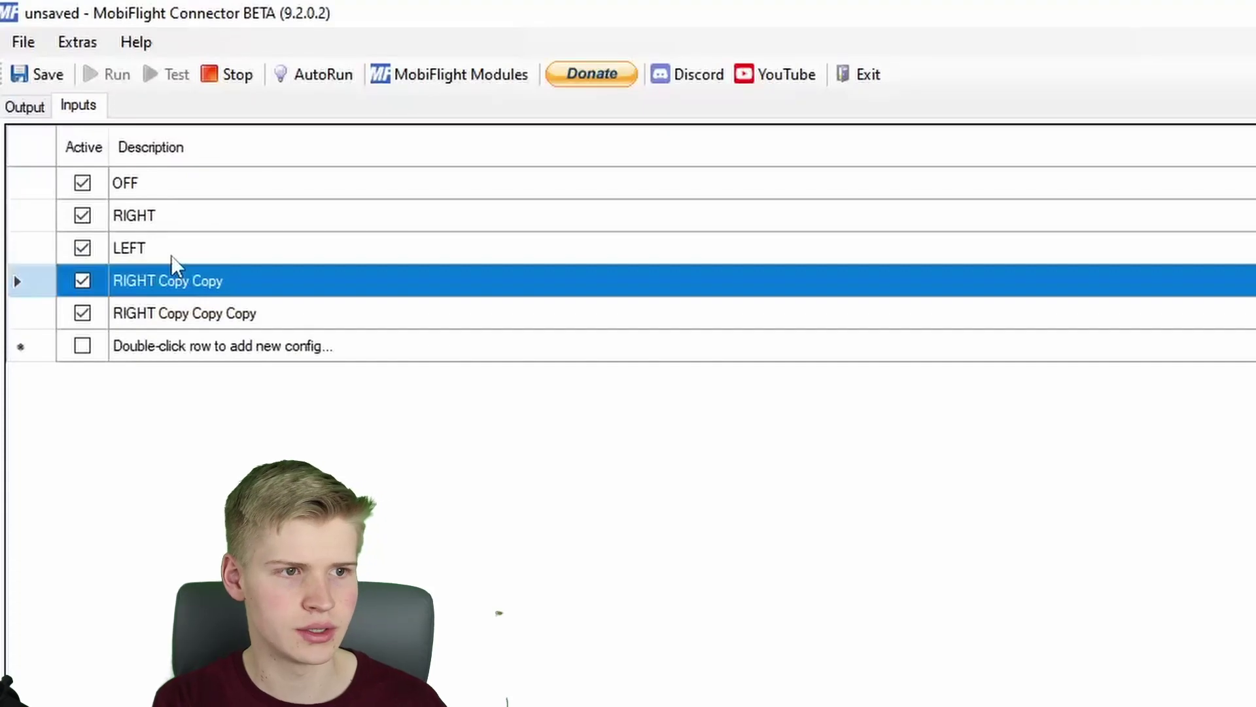
type("BOTH")
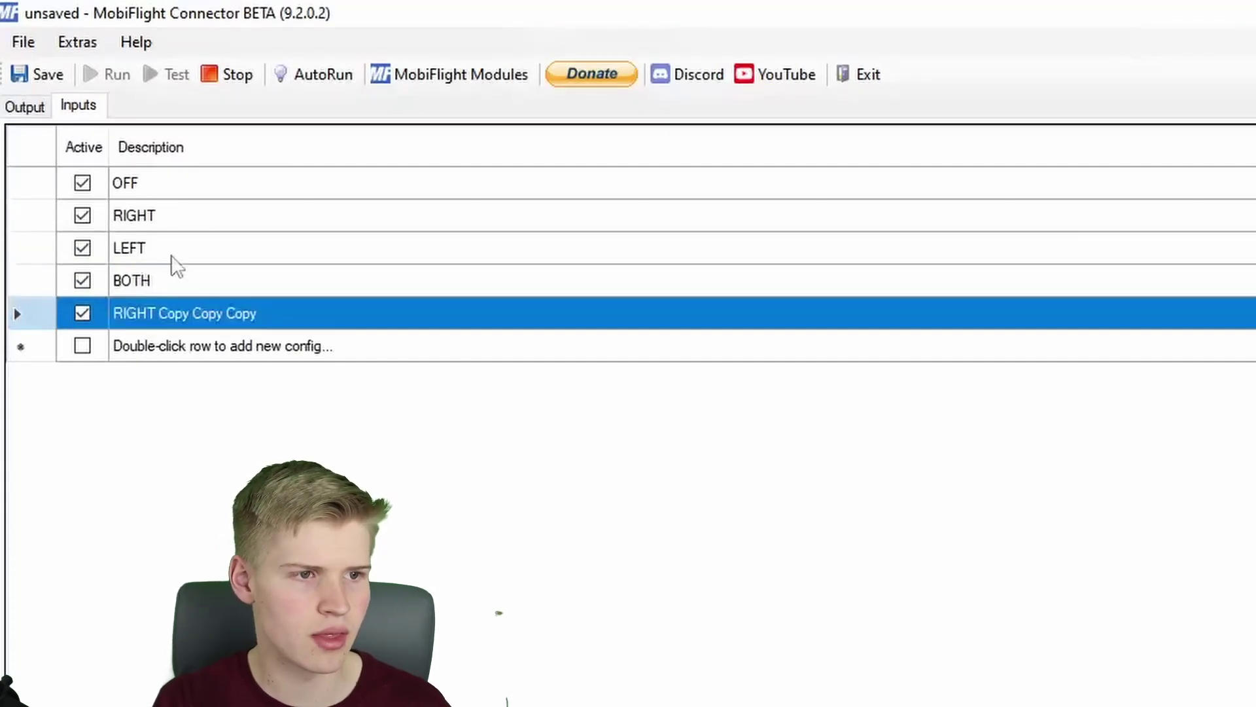
type("START")
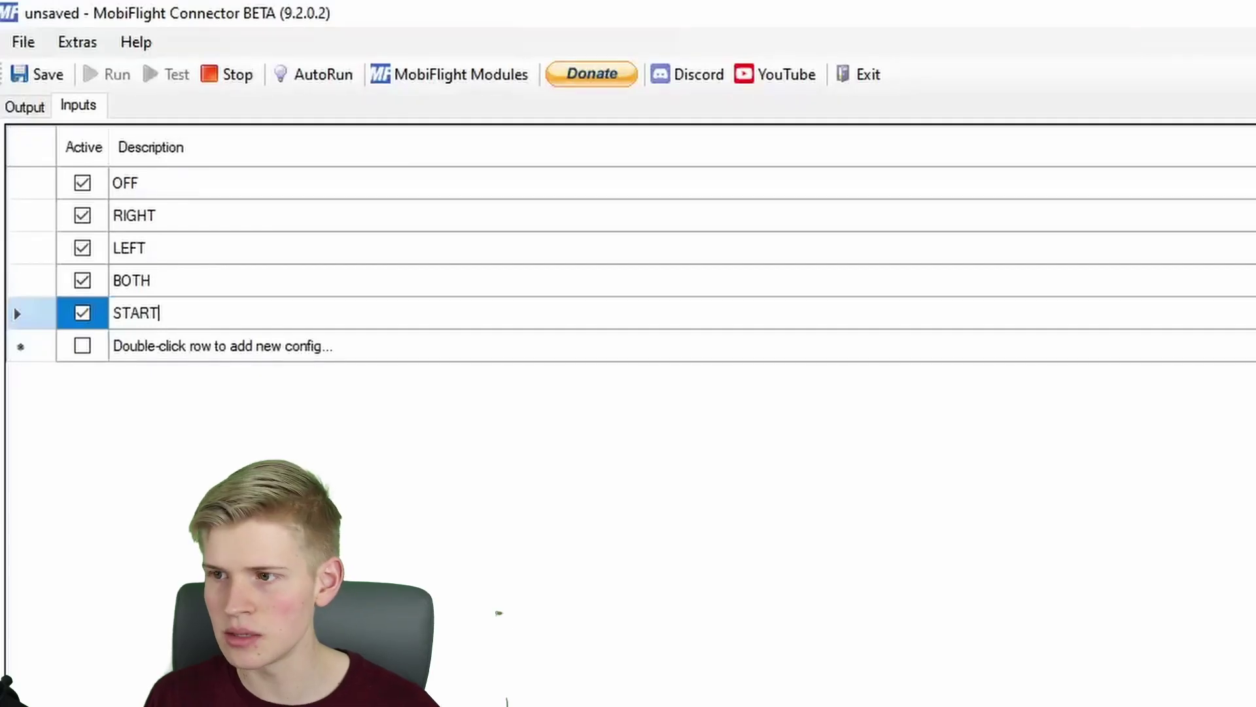
Step: Give the LEFT input Button3 as its device and MAGNETO_LEFT as its event
left_click(1000, 116)
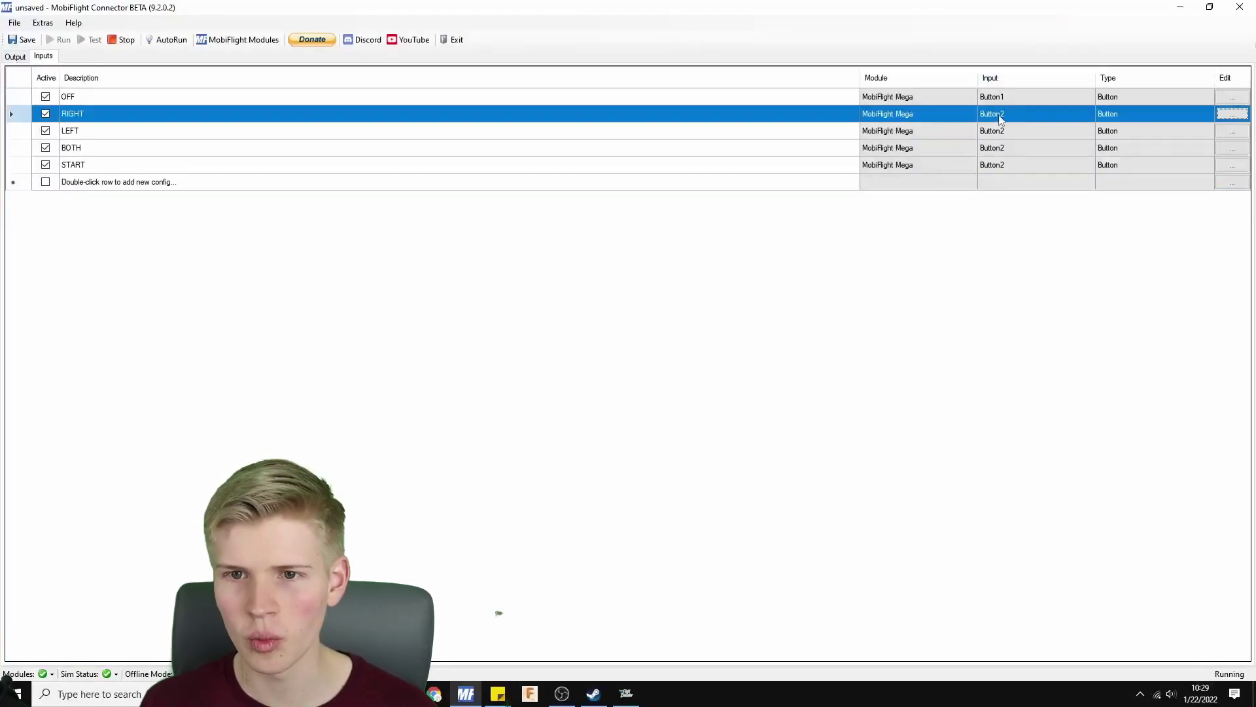
left_click(994, 134)
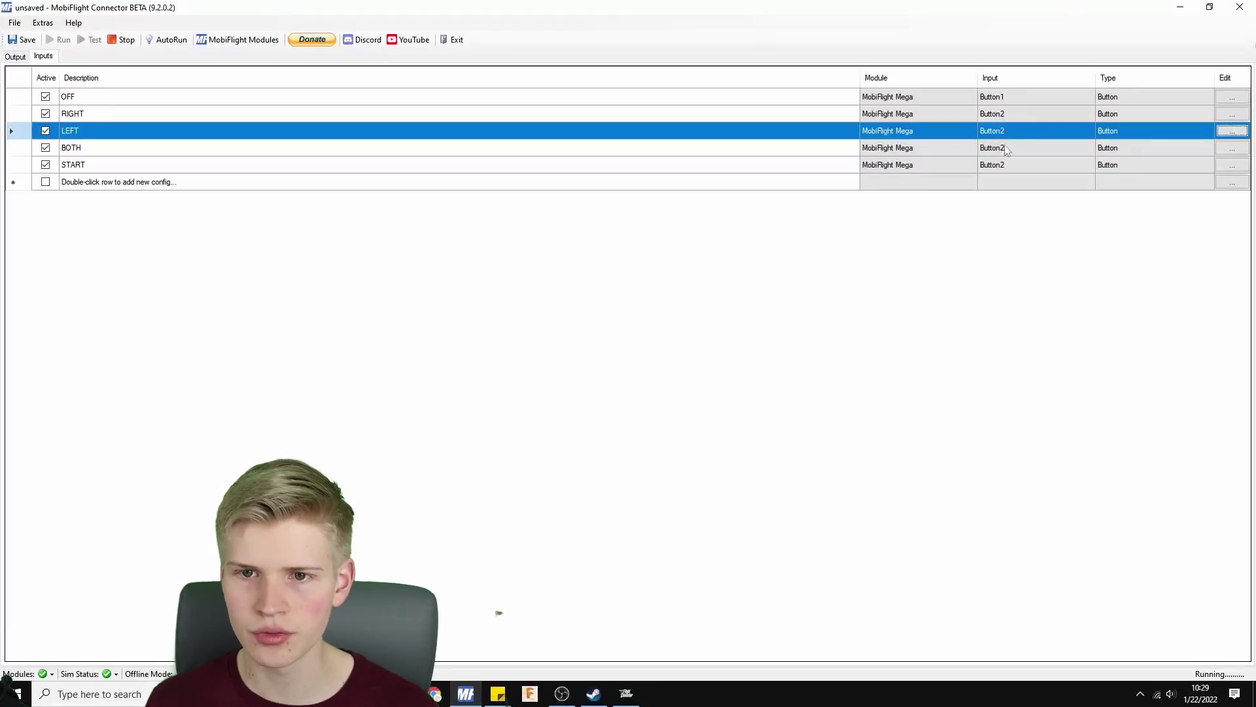
left_click(1231, 133)
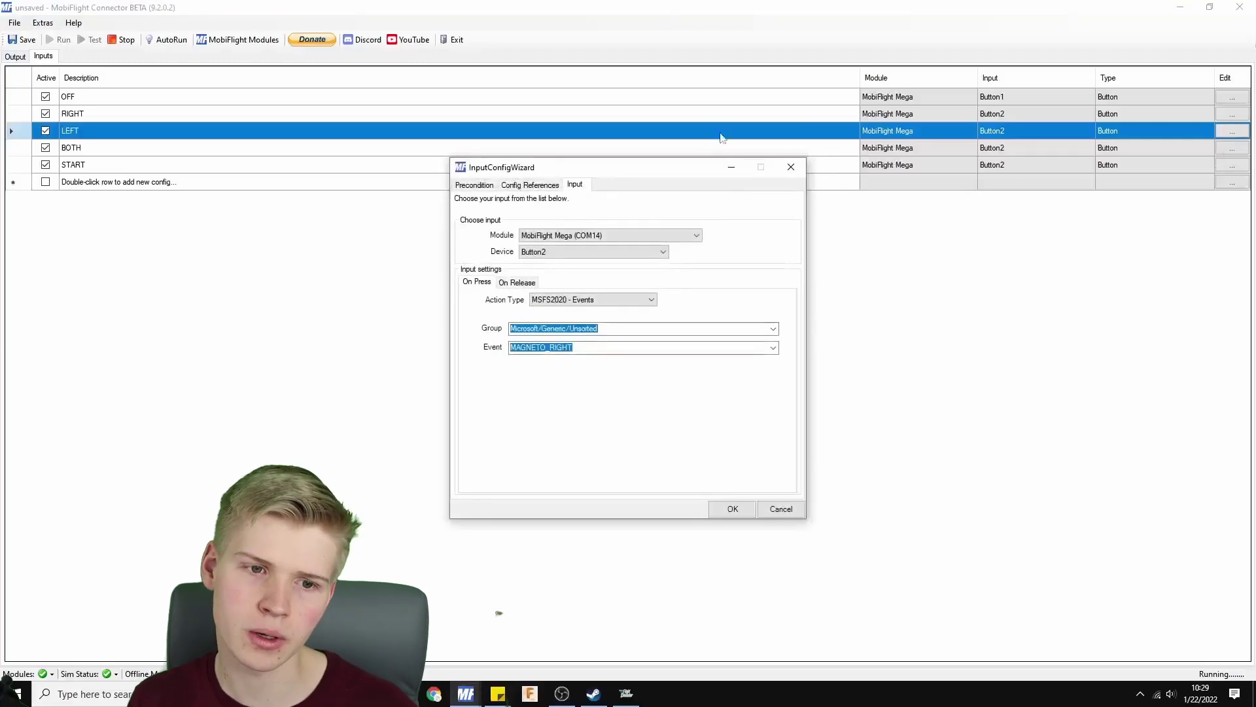
left_click(551, 251)
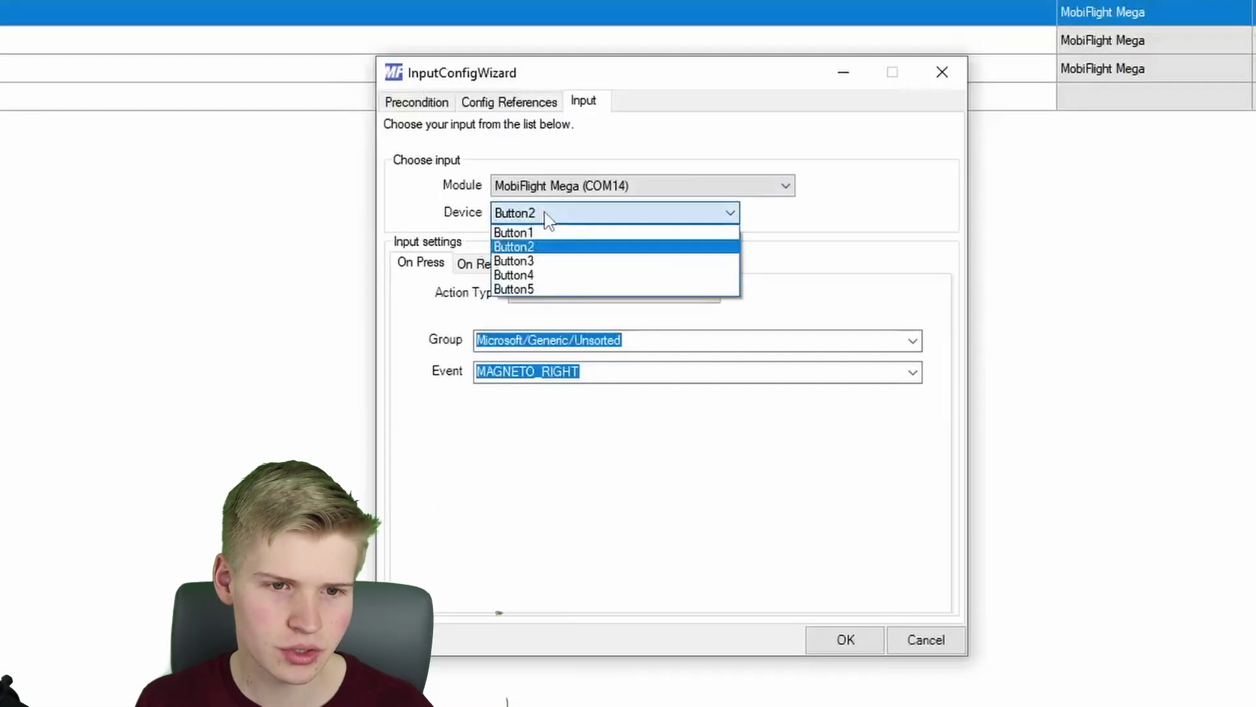
left_click(523, 261)
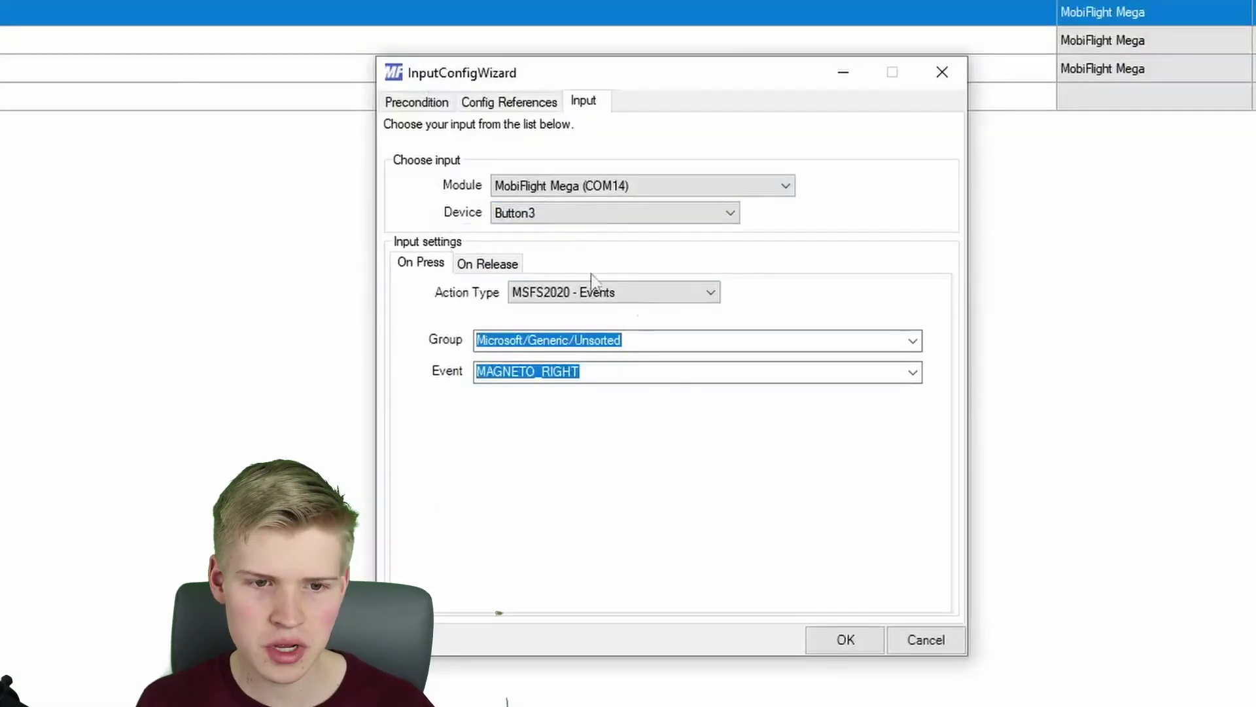
left_click(913, 372)
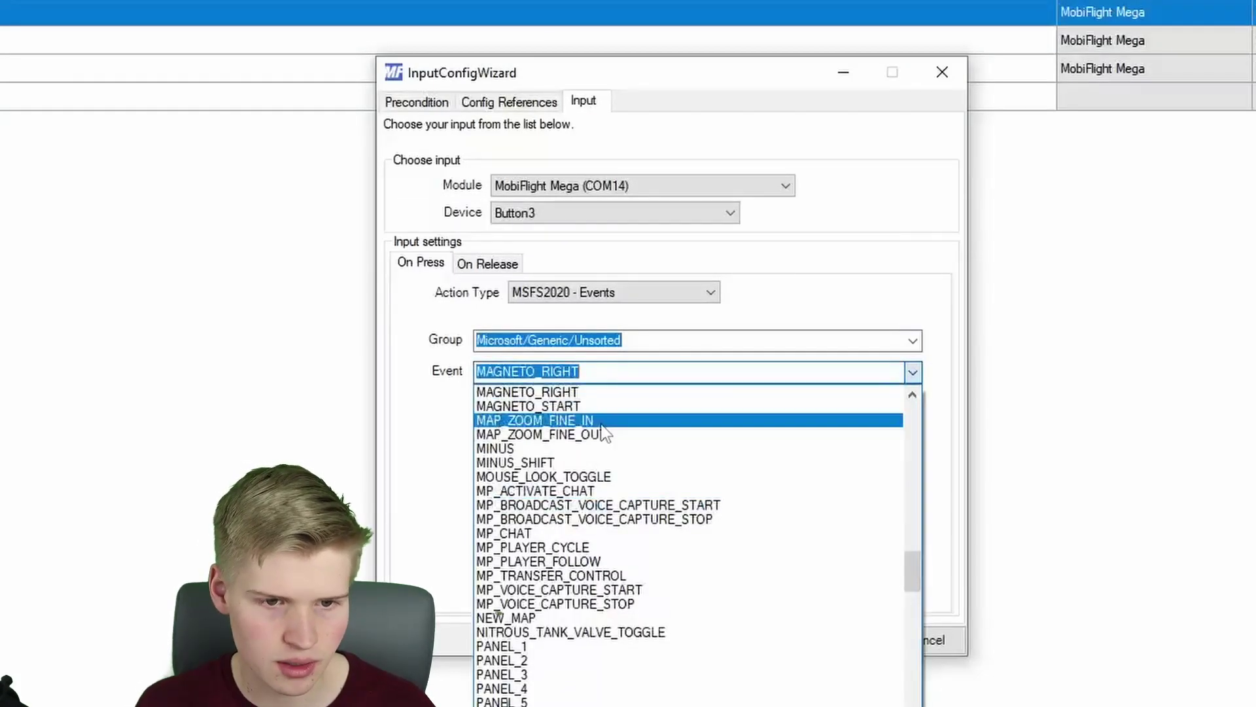
scroll(571, 418, "up", 1)
left_click(569, 409)
left_click(844, 640)
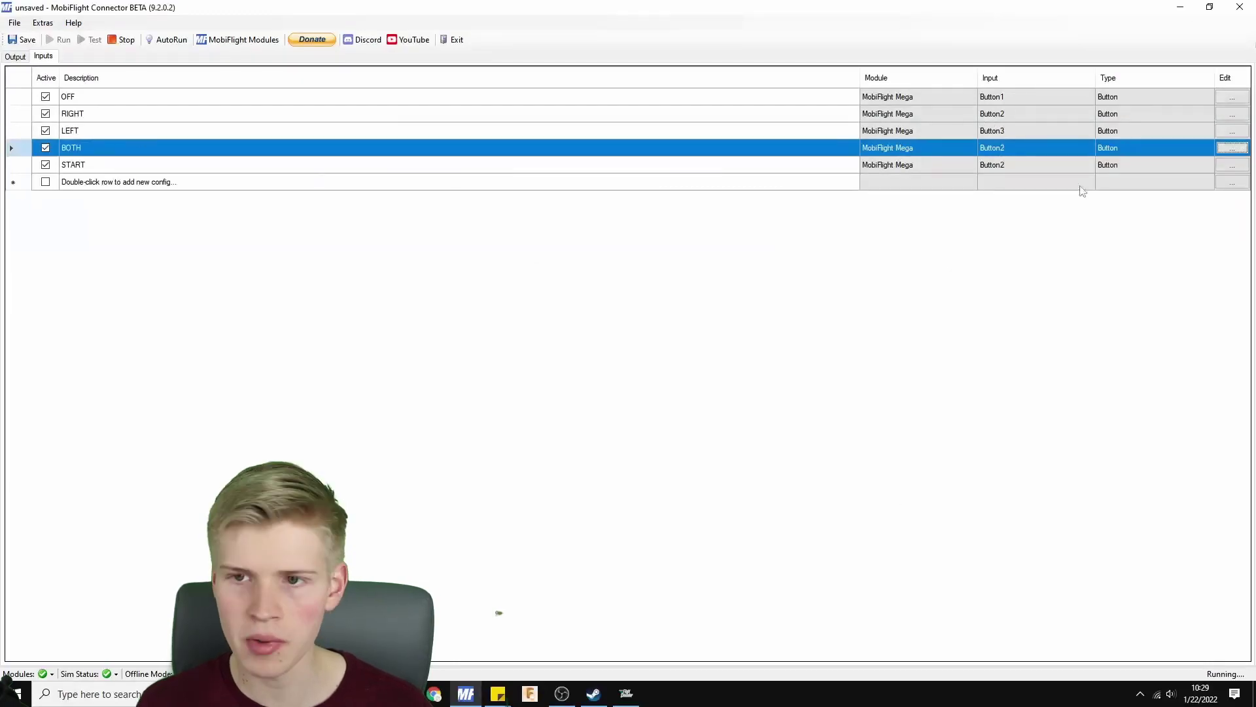
Step: Map the BOTH input to Button4 with the MAGNETO_BOTH event
key("space")
left_click(556, 252)
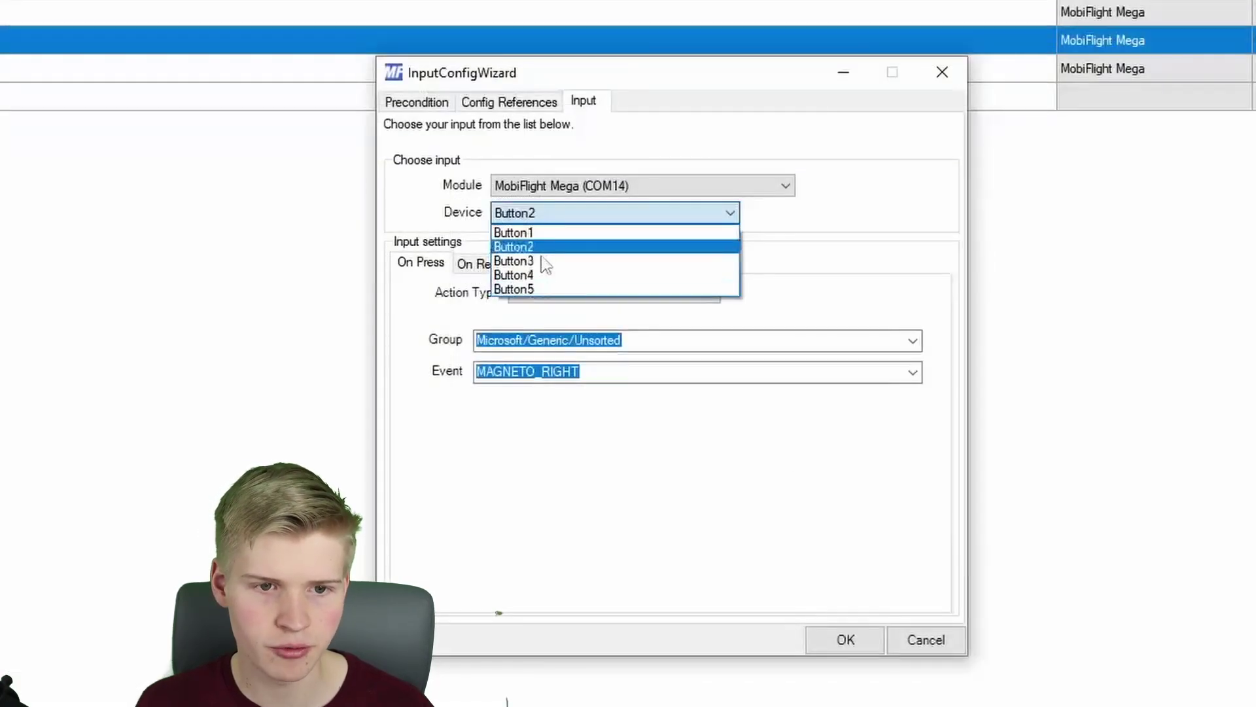
left_click(546, 275)
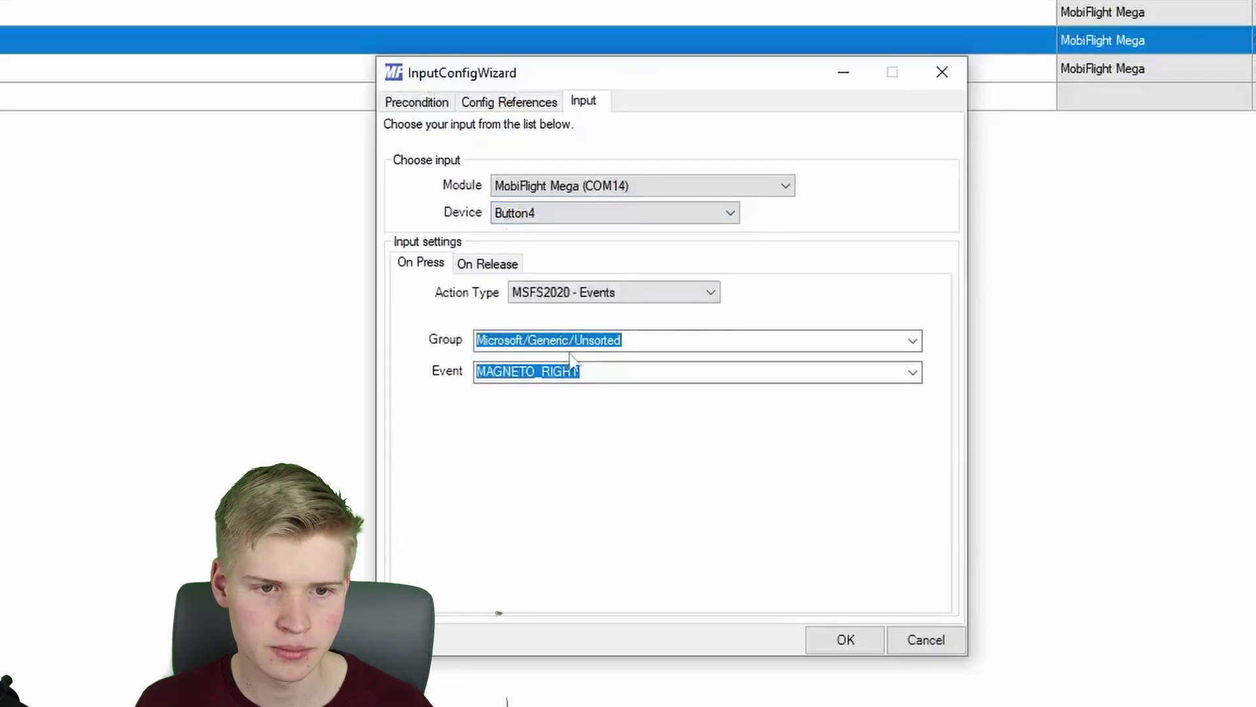
left_click(913, 373)
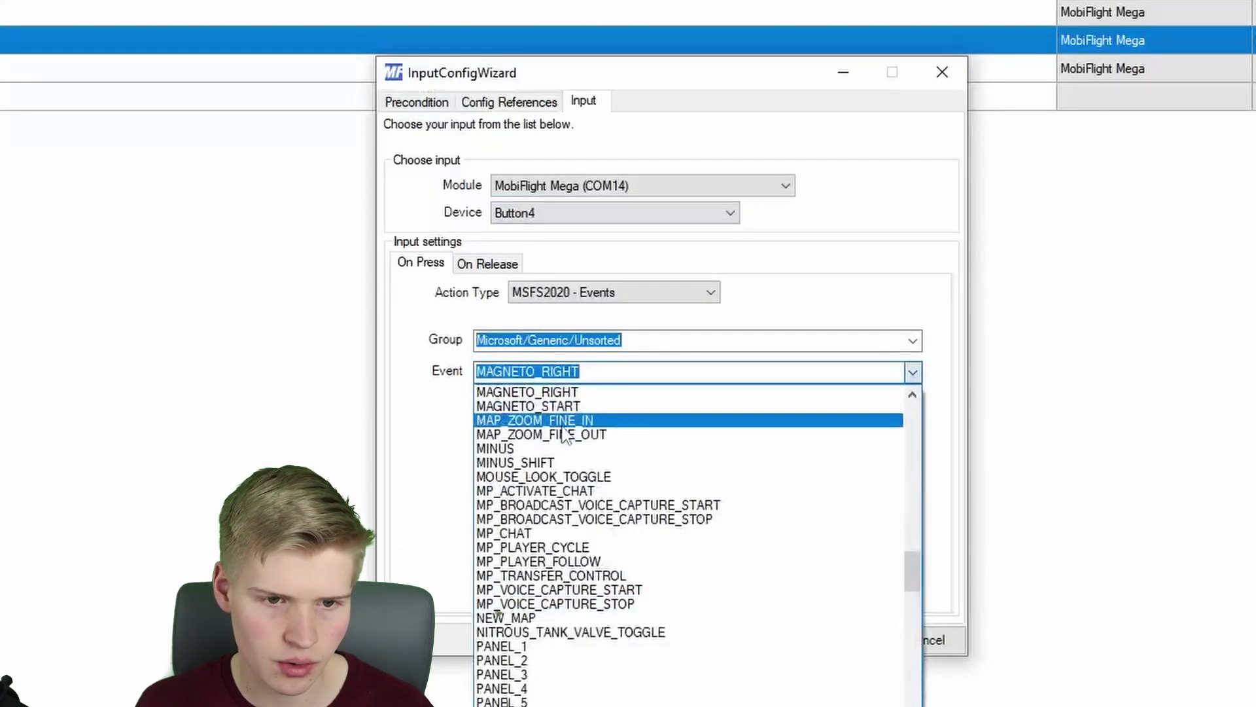
scroll(566, 432, "up", 2)
left_click(543, 406)
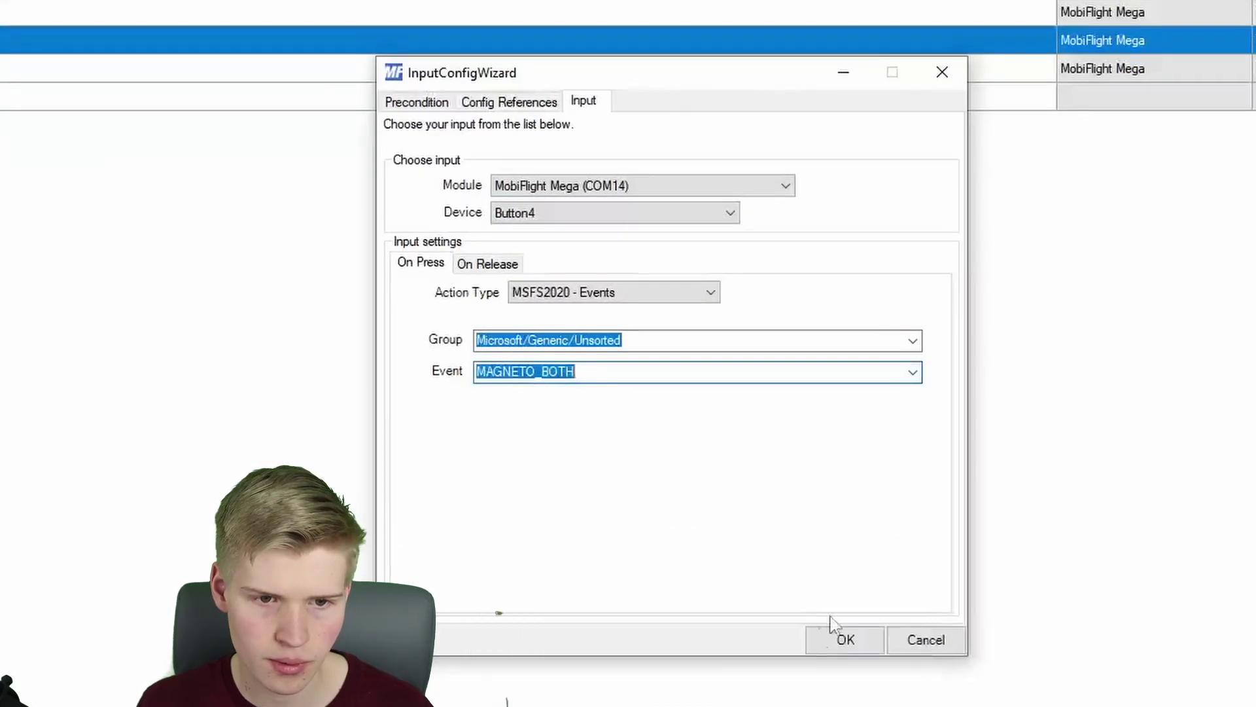
left_click(844, 639)
Step: Map the START input to Button5 with the MAGNETO_START event
left_click(524, 68)
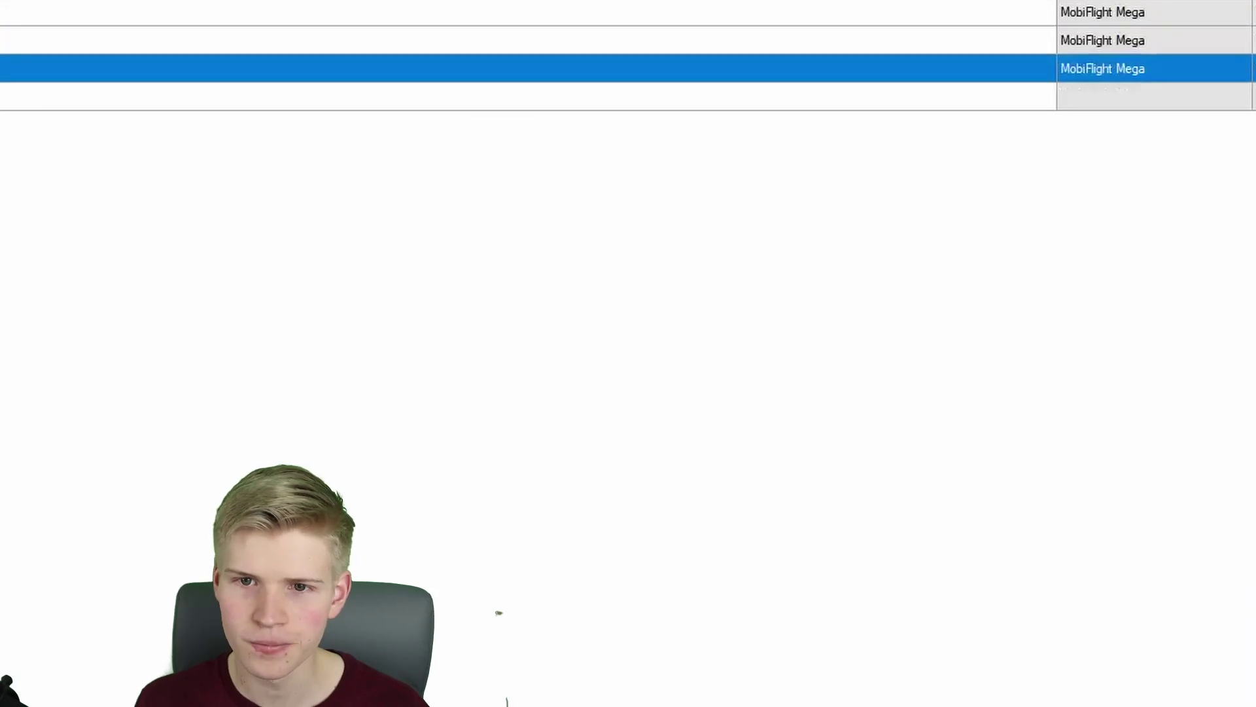
left_click(589, 214)
left_click(555, 292)
left_click(913, 372)
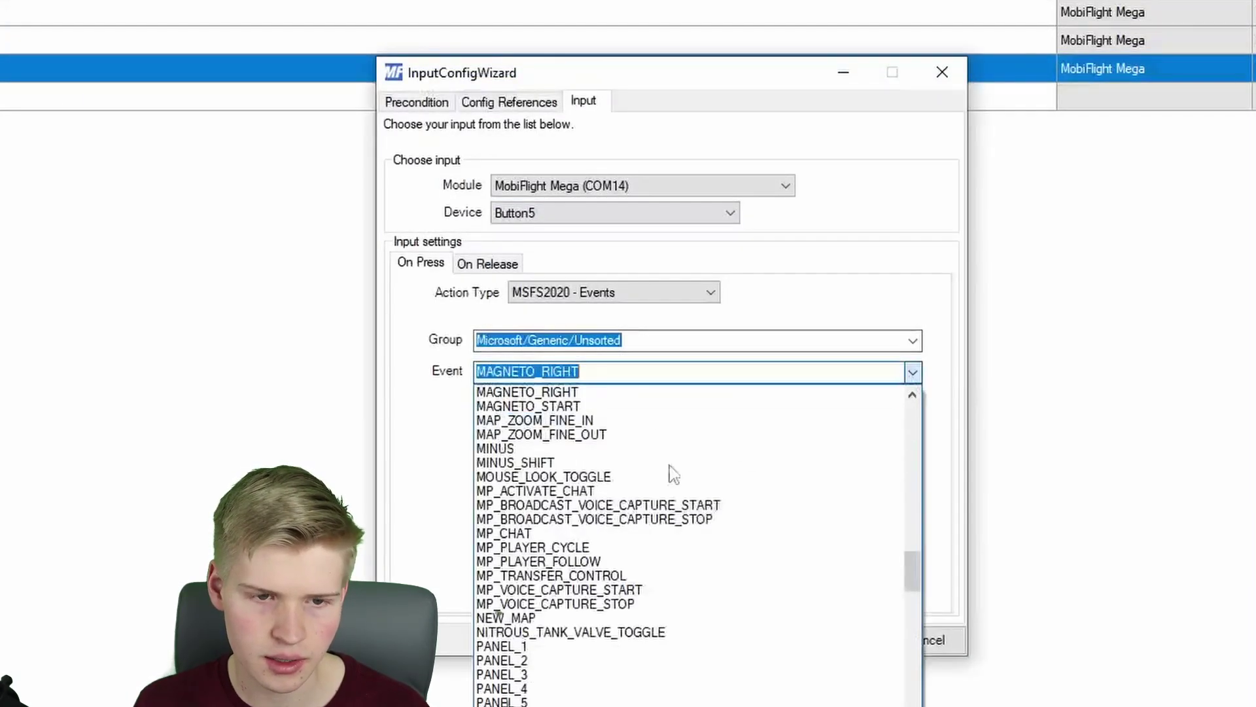
scroll(615, 447, "up", 1)
left_click(612, 449)
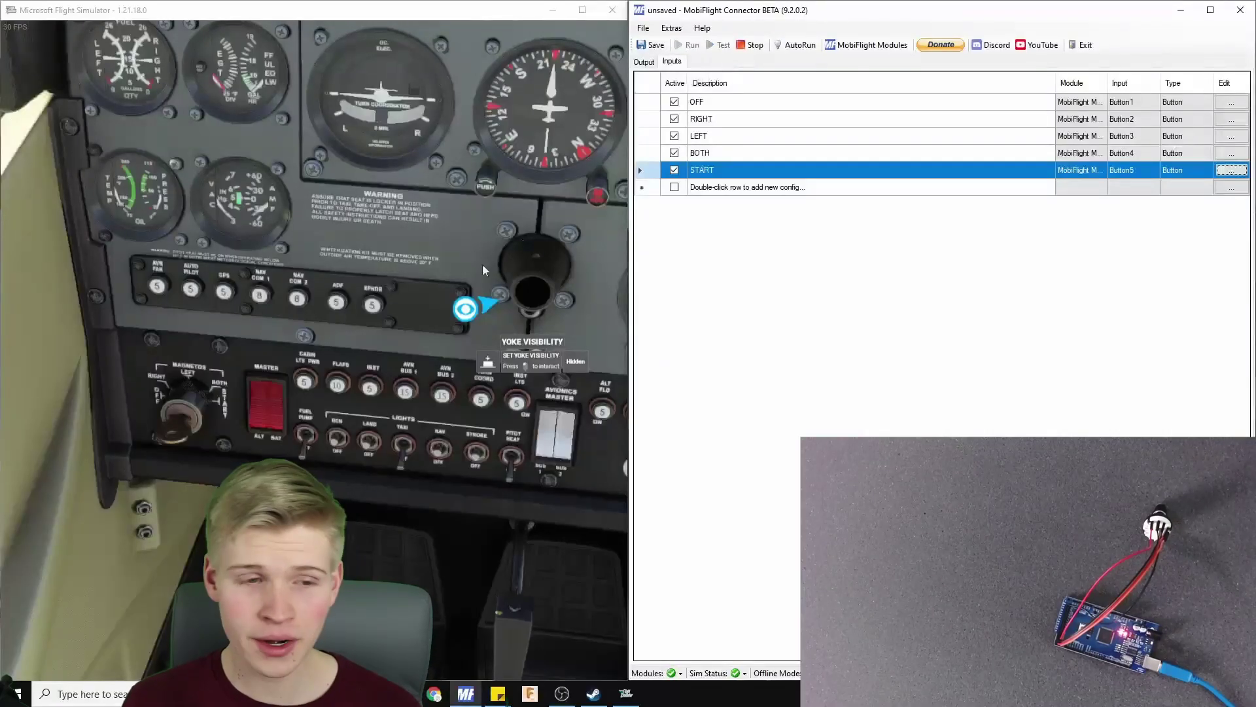
Step: Bring Microsoft Flight Simulator into focus to test the five magneto buttons
left_click(302, 401)
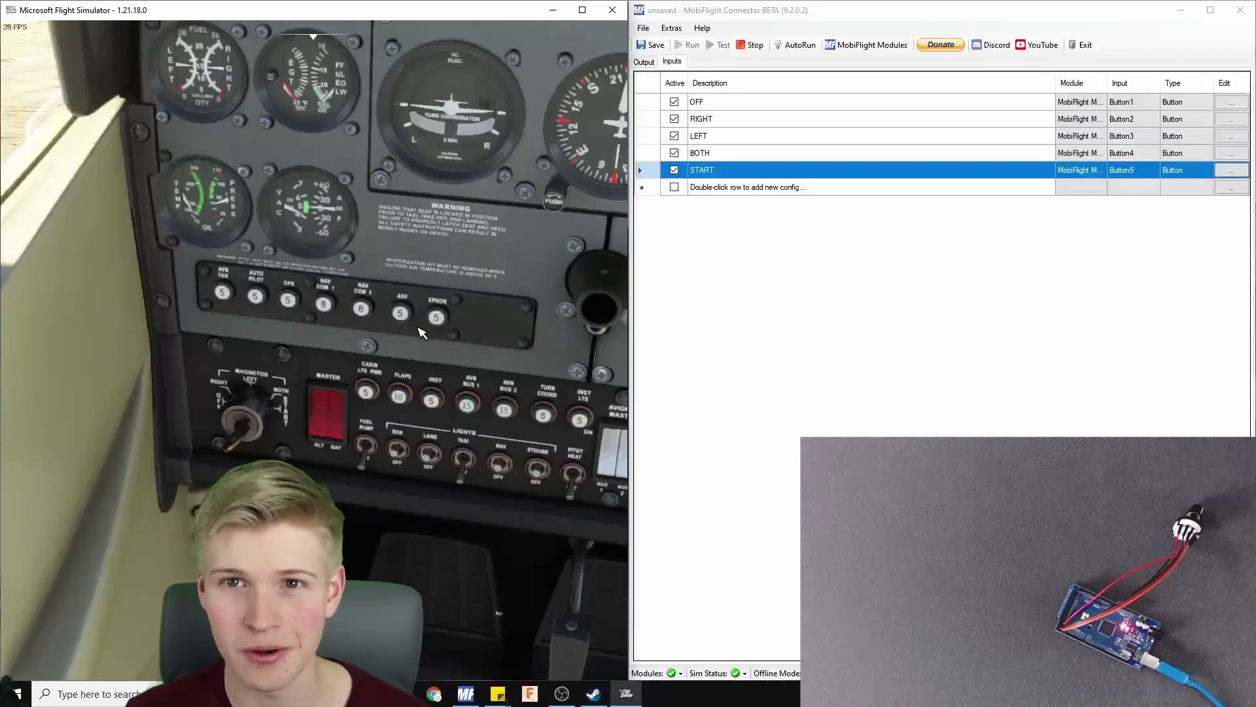
left_click(759, 551)
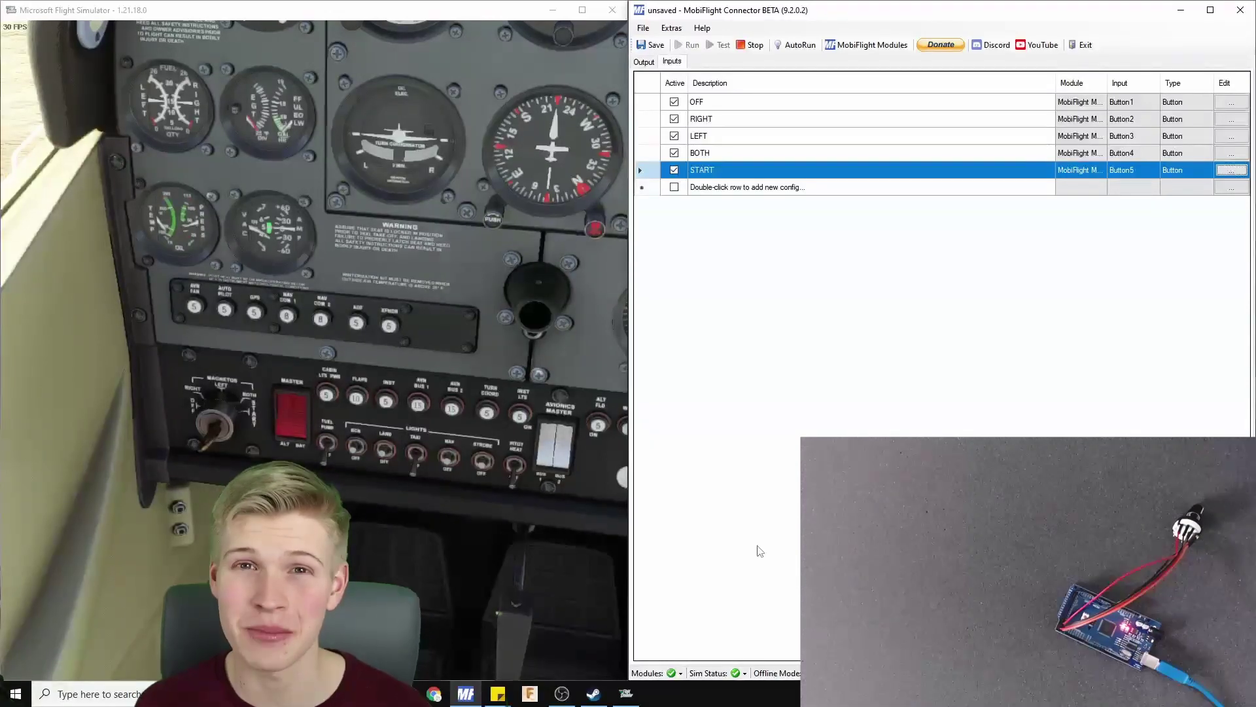
key("alt+Tab")
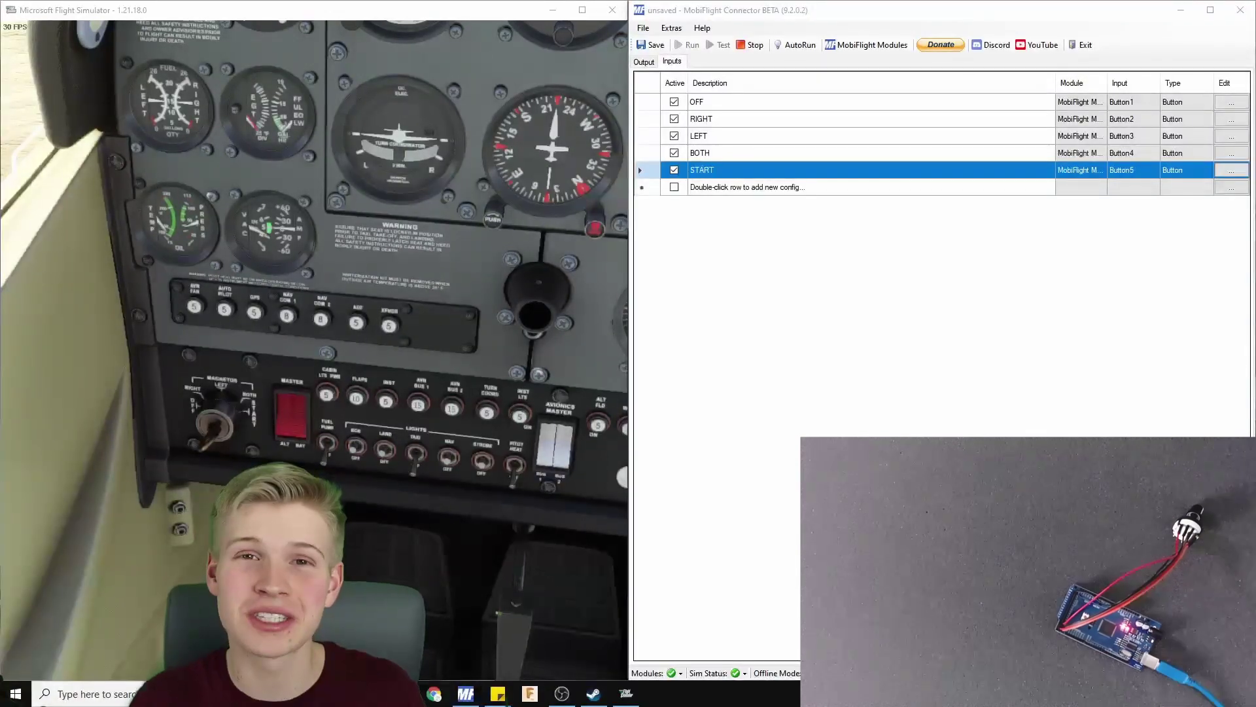